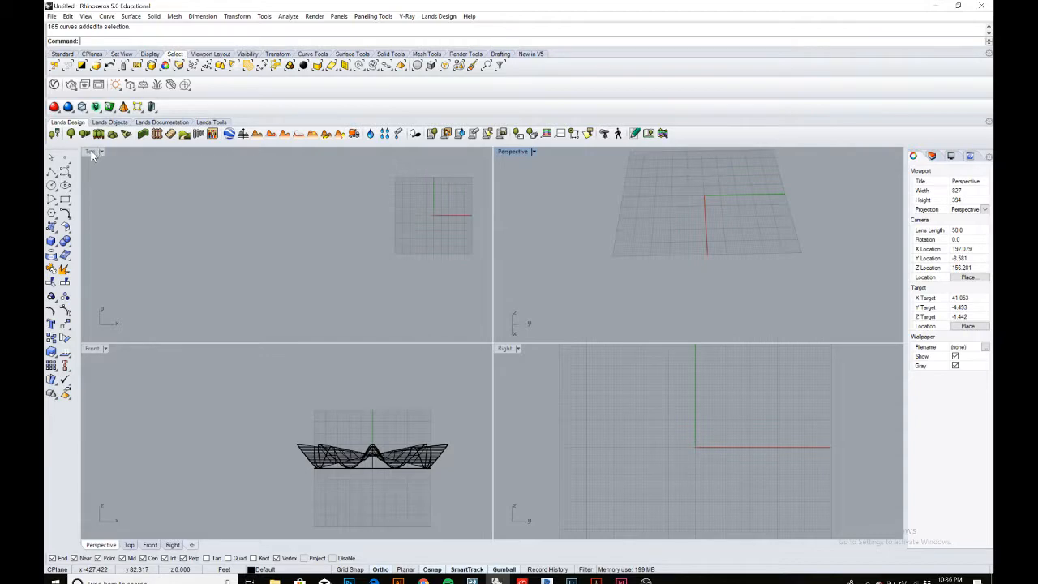
double_click(91, 152)
right_drag(730, 284, 402, 308)
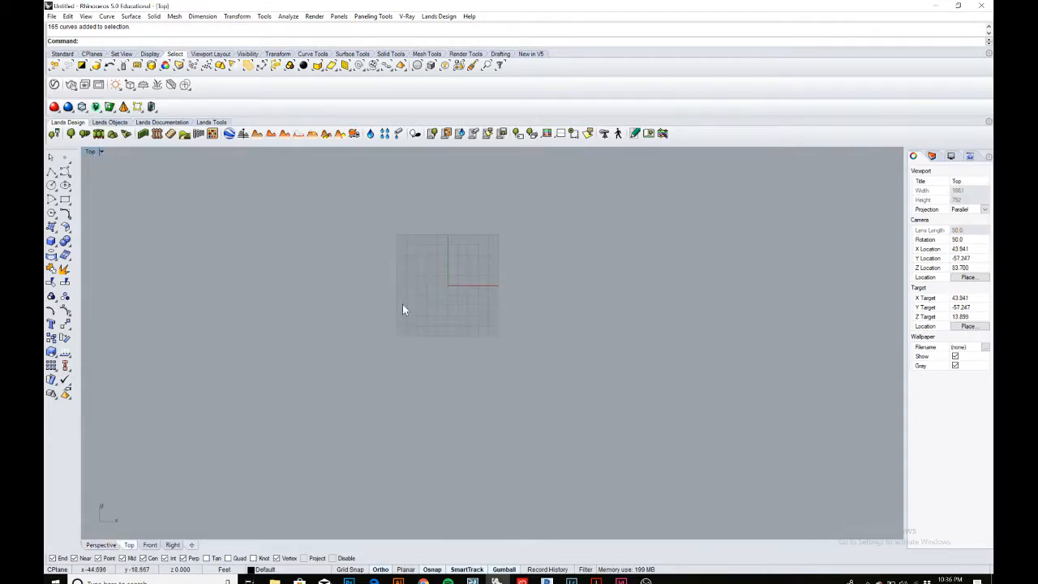
scroll(427, 290, up, 4)
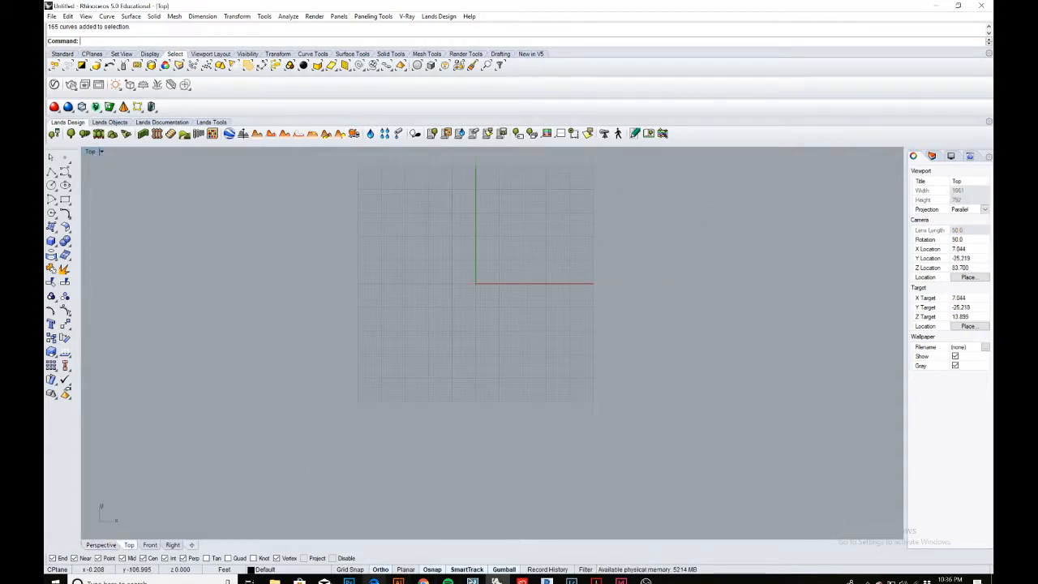
Read through the Week4-Assignment-Surfaces.pdf assignment pages in the browser.
click(373, 582)
scroll(494, 379, up, 12)
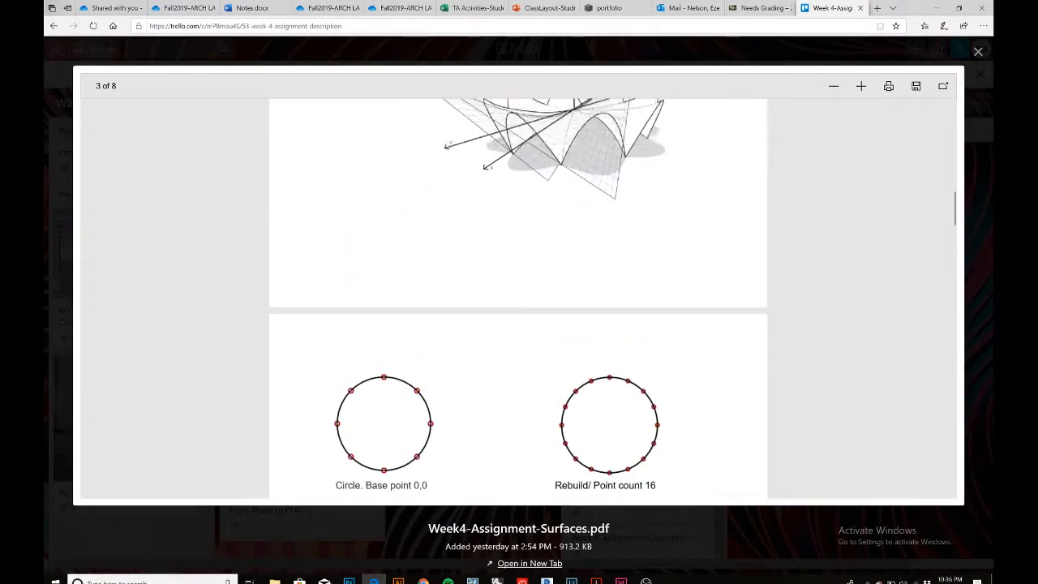
scroll(492, 373, up, 12)
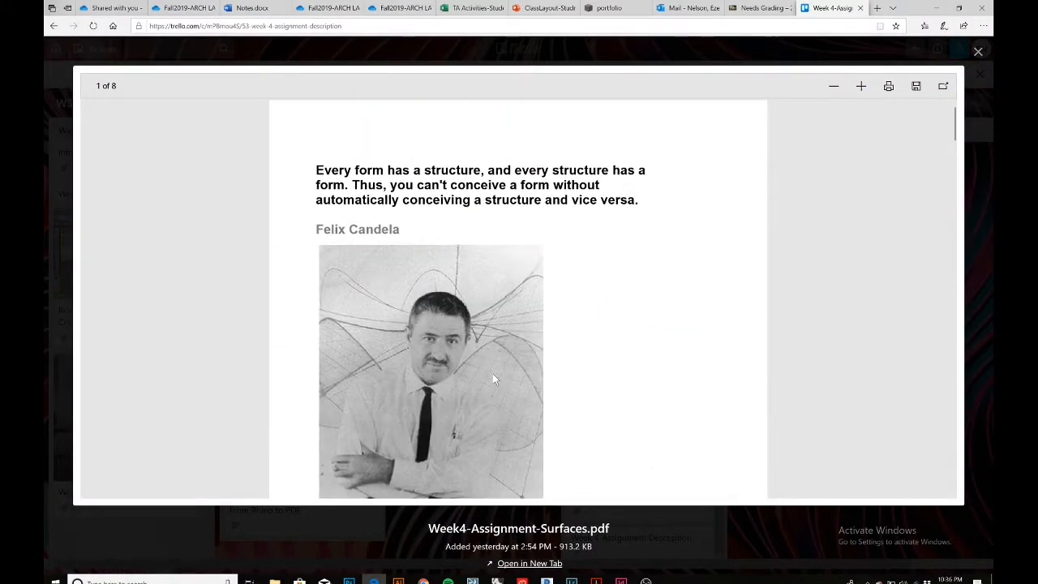
scroll(492, 378, down, 3)
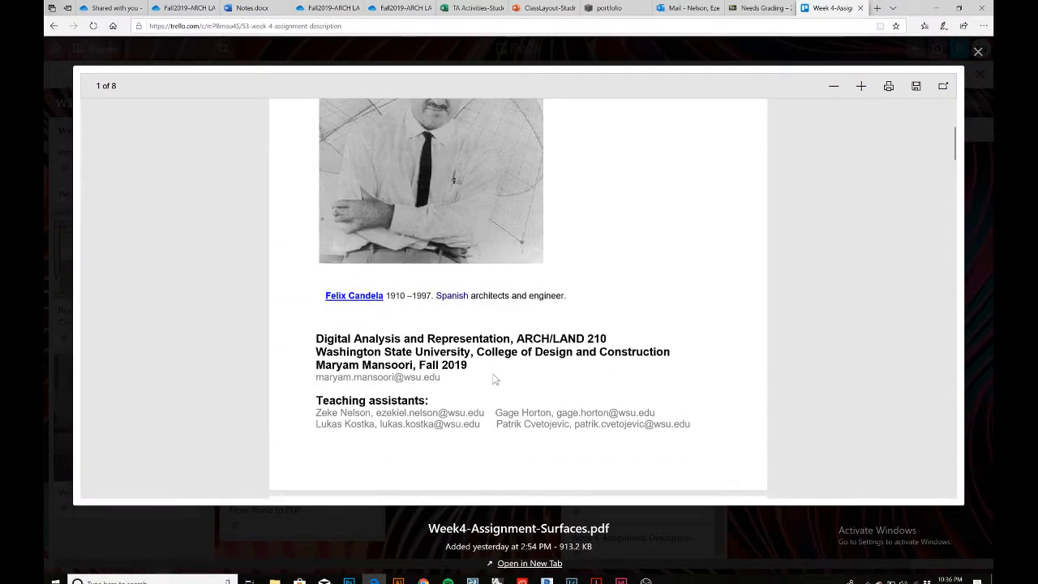
scroll(494, 380, down, 4)
scroll(475, 373, down, 2)
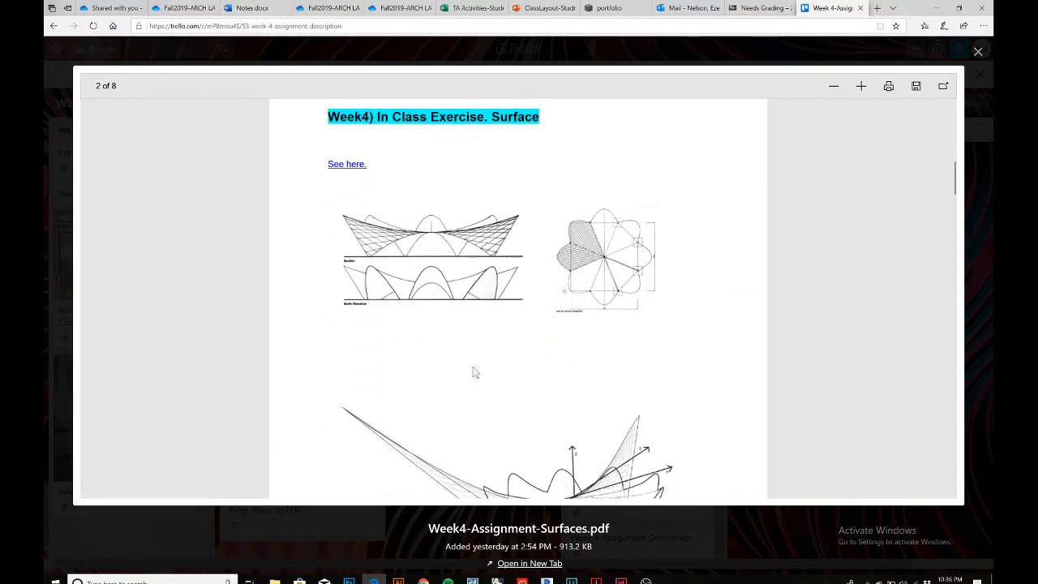
scroll(523, 300, up, 7)
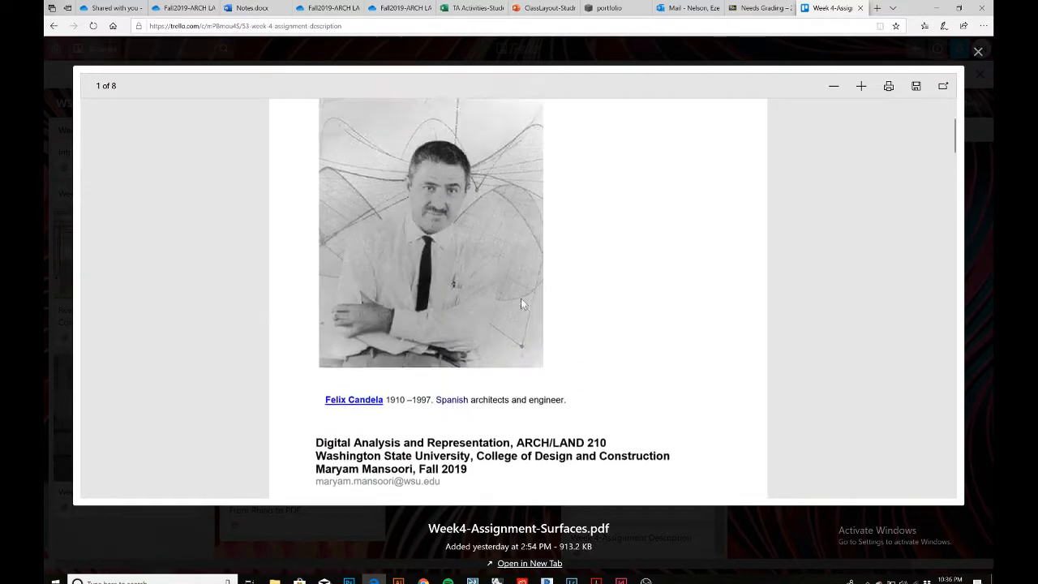
scroll(520, 303, up, 1)
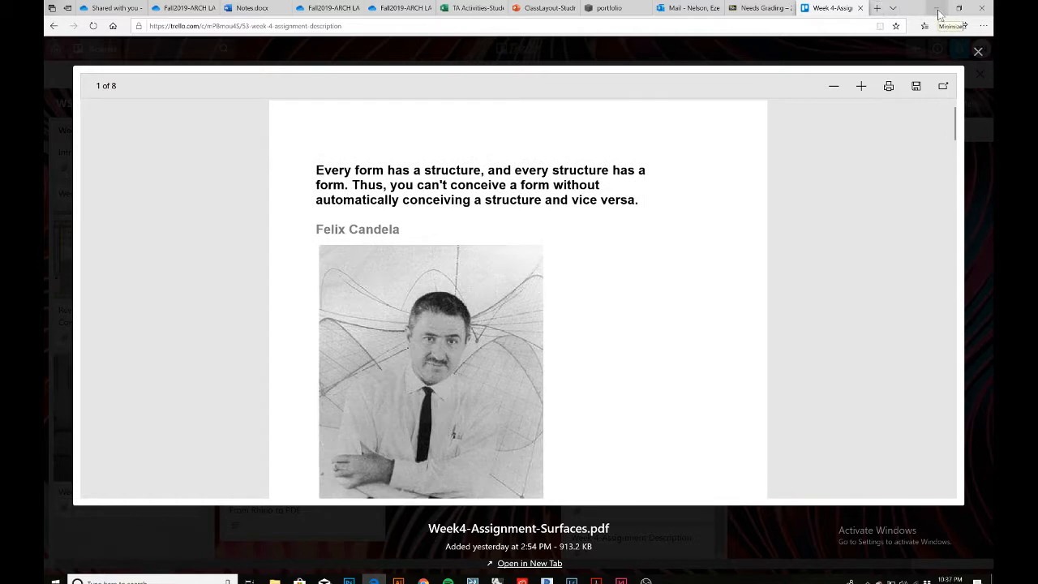
scroll(584, 362, down, 7)
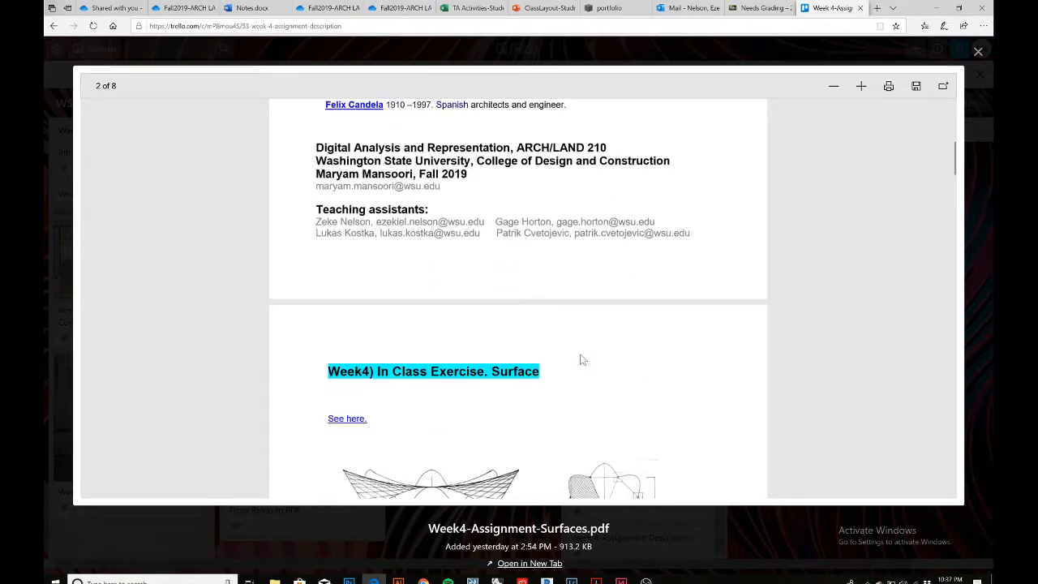
scroll(581, 360, down, 3)
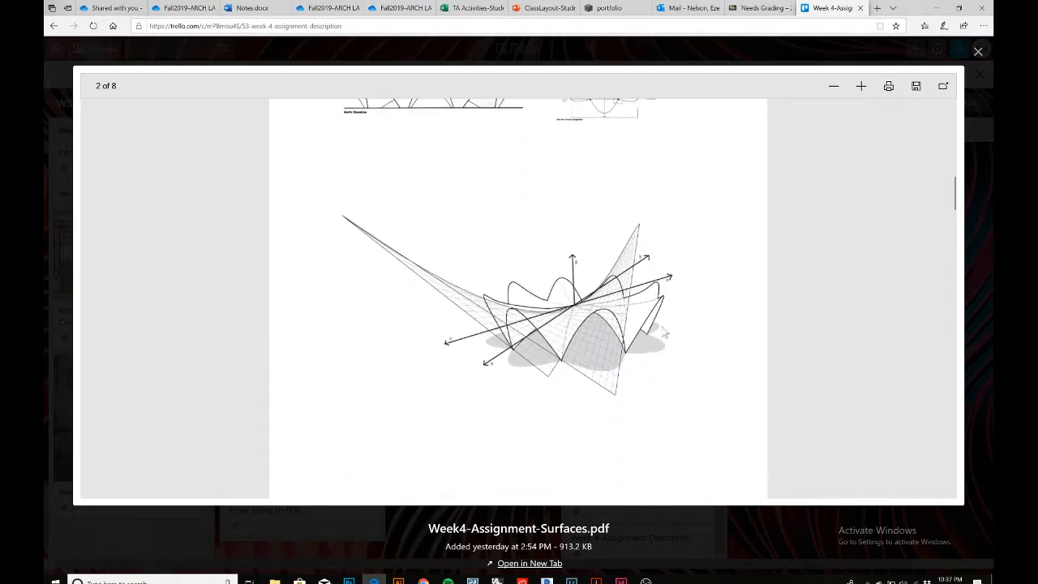
click(937, 8)
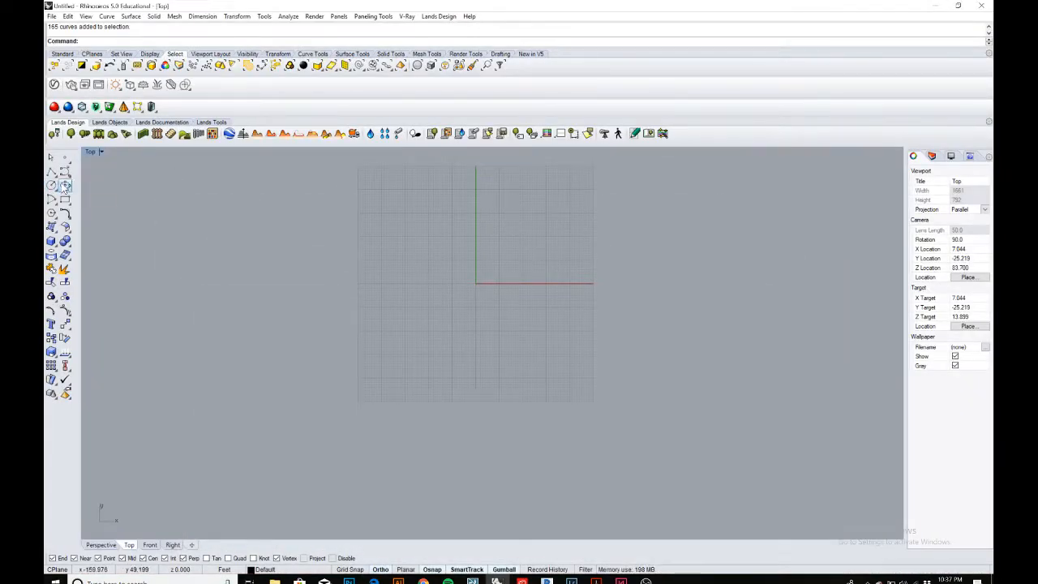
Draw a circle centred at the origin 0,0 with a radius of 50 in the Top view.
click(52, 185)
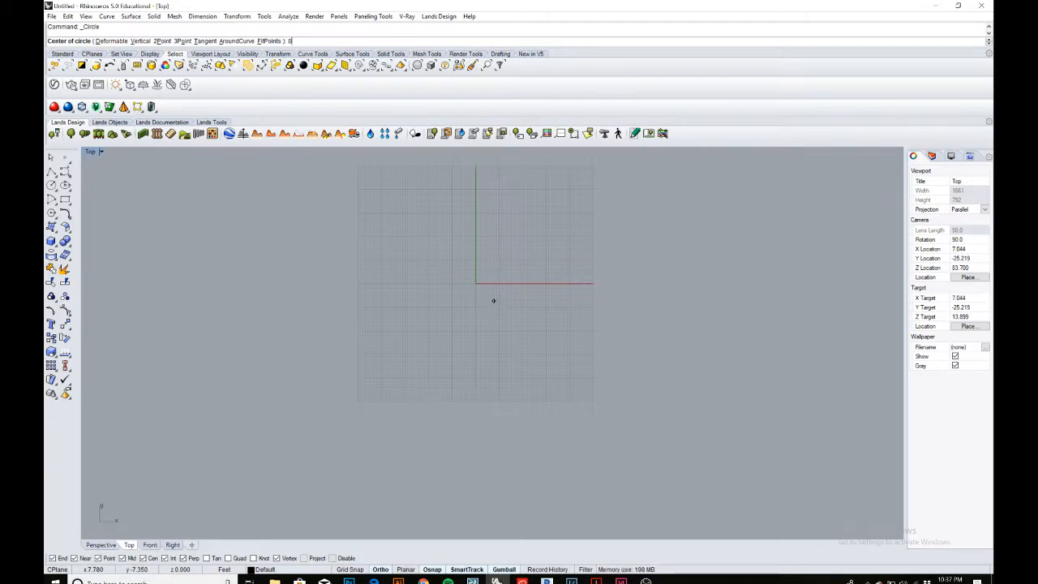
key(Return)
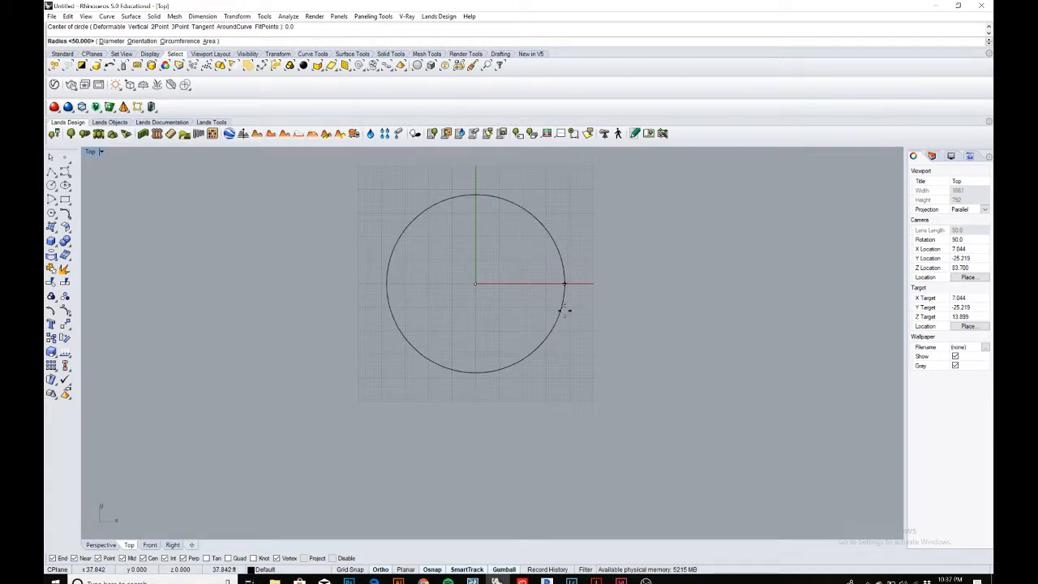
key(Return)
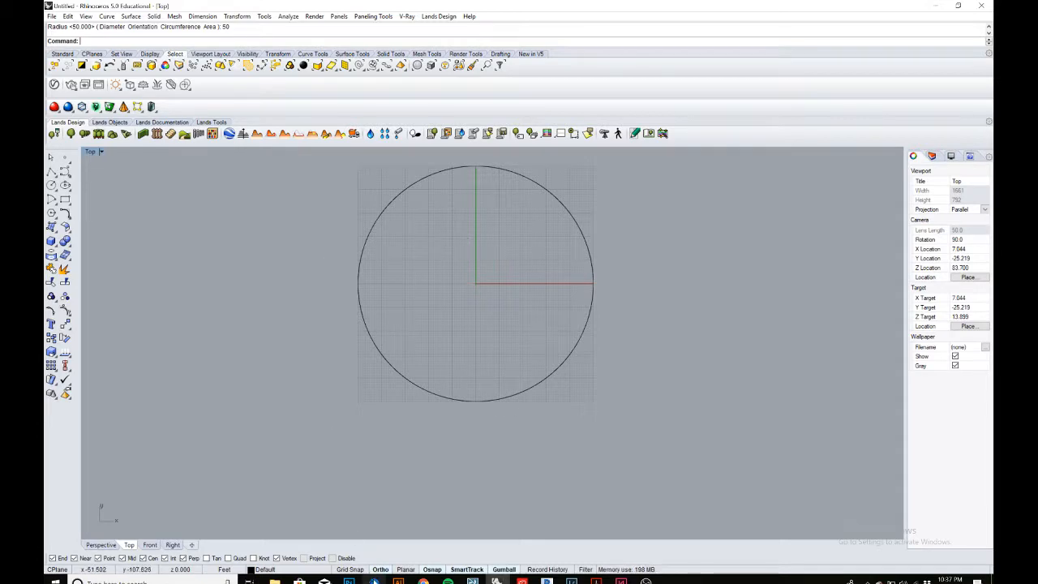
Check the exercise instructions and diagrams in the assignment PDF.
click(374, 581)
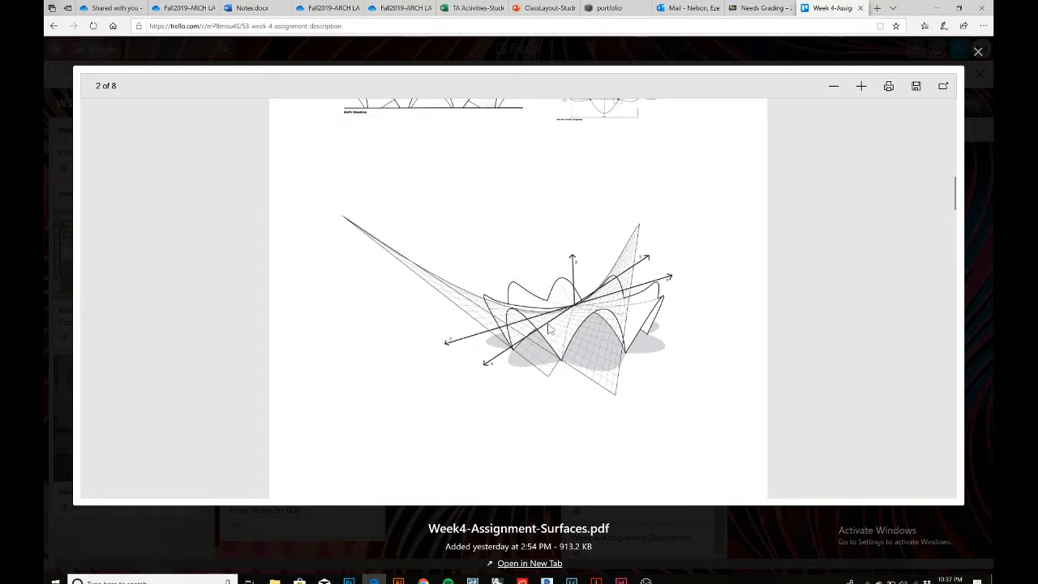
scroll(548, 326, up, 3)
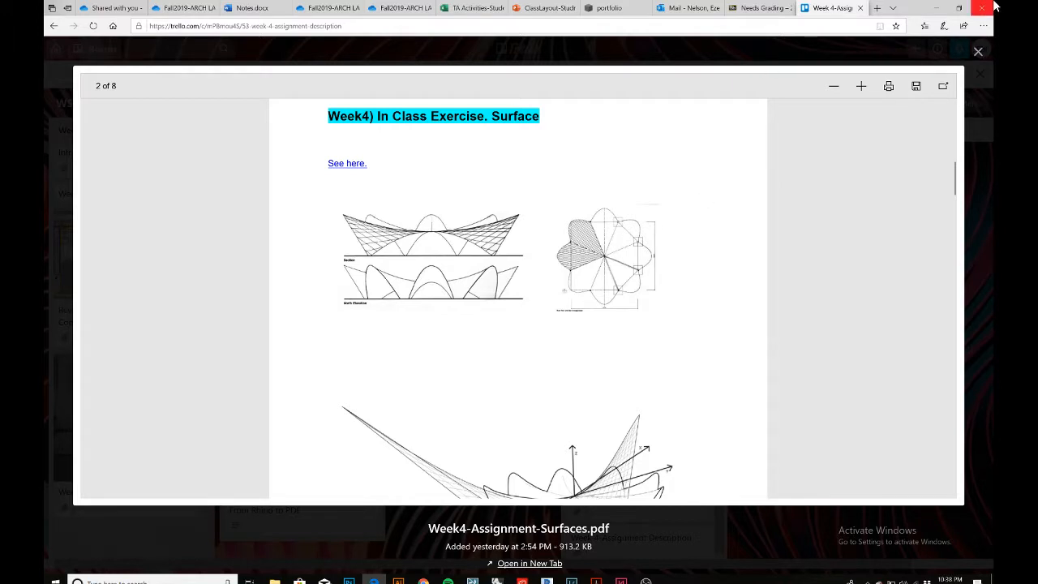
click(936, 8)
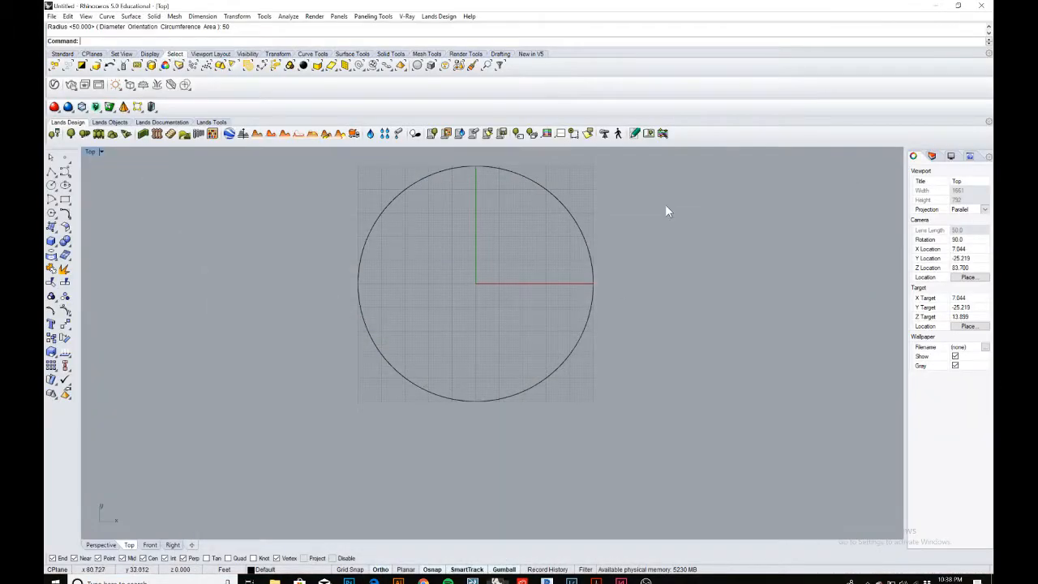
Rebuild the circle with a point count of 16 and degree 3.
click(591, 306)
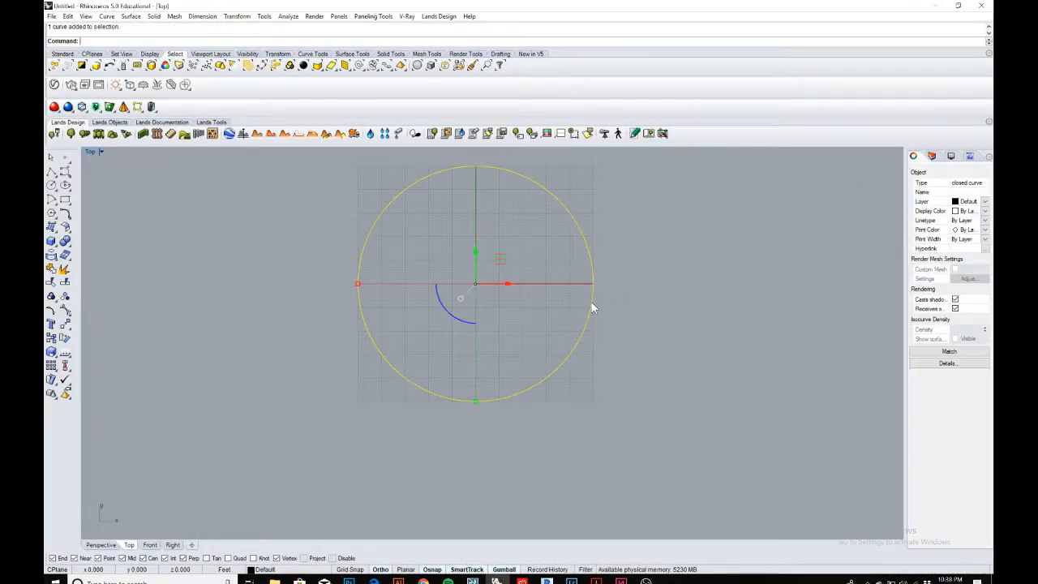
click(54, 313)
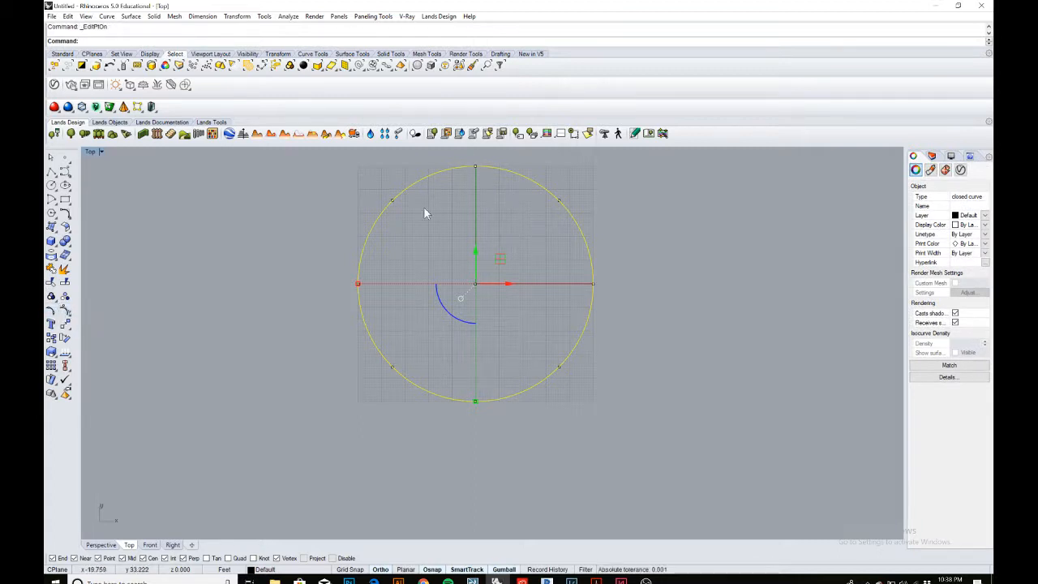
right_click(53, 313)
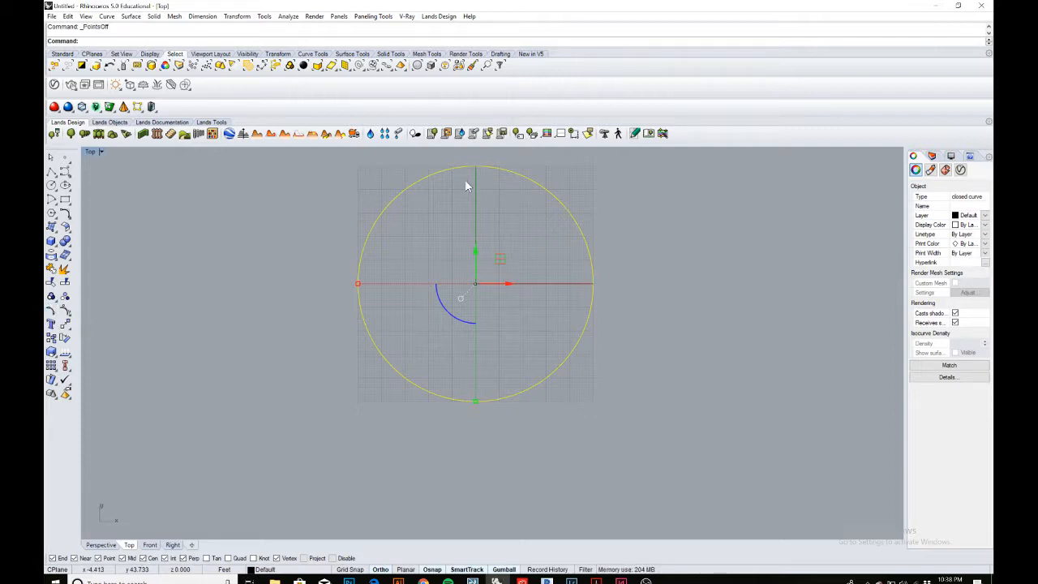
text(Ru)
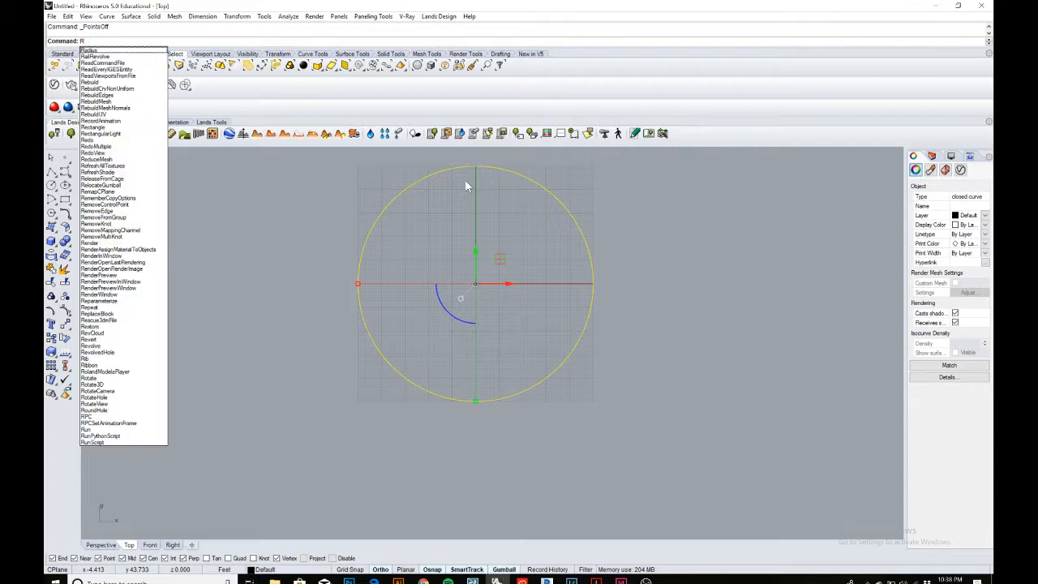
key(BackSpace)
text(ebuild)
key(Return)
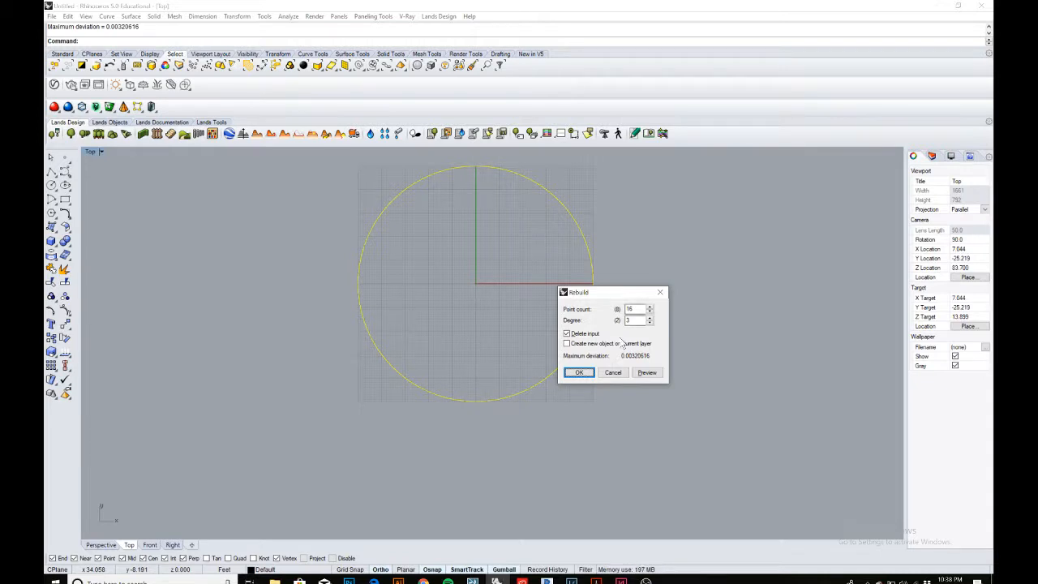
click(579, 372)
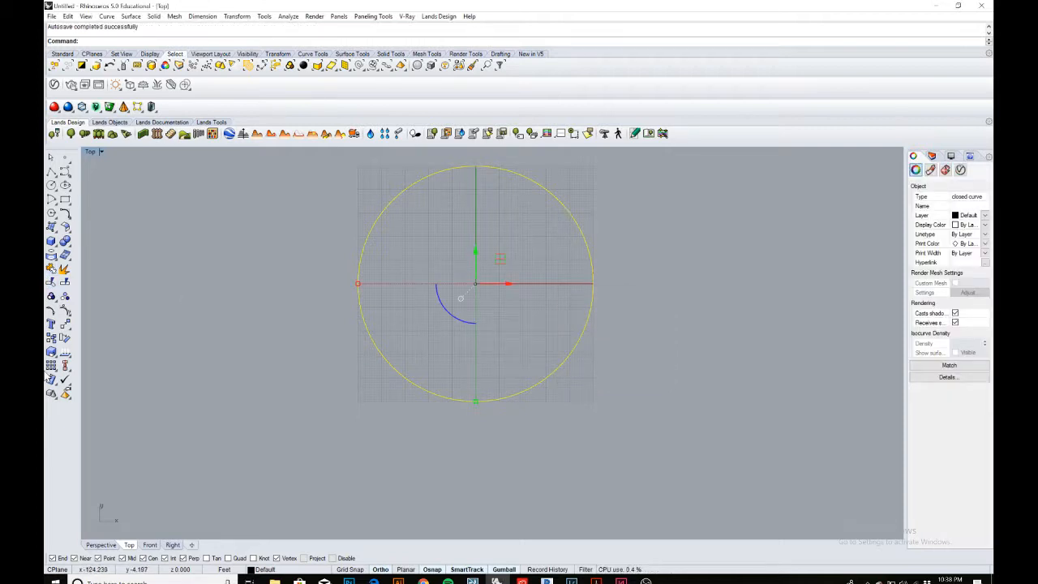
Turn on the rebuilt circle's control points.
click(50, 313)
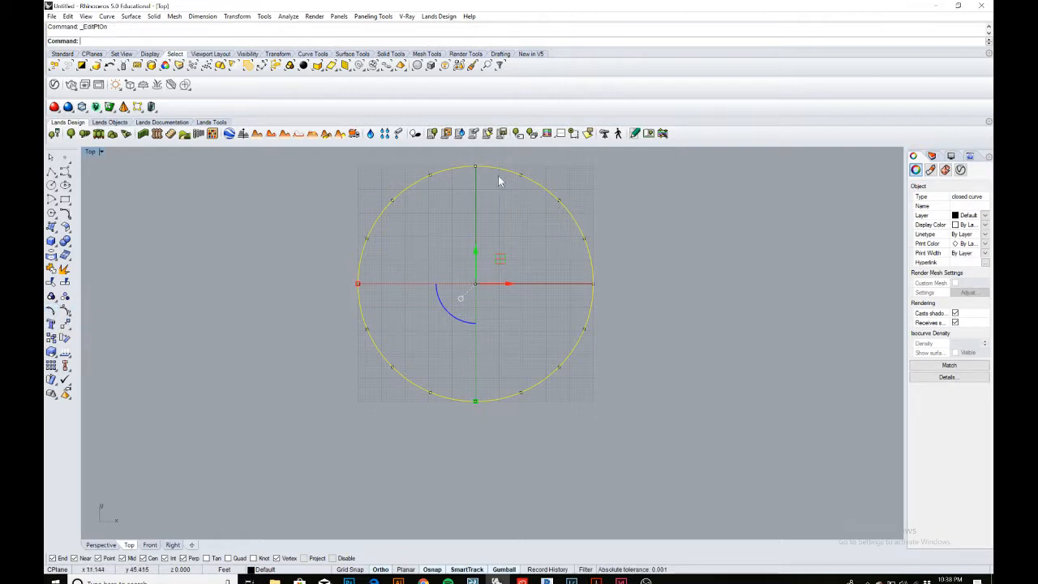
click(400, 237)
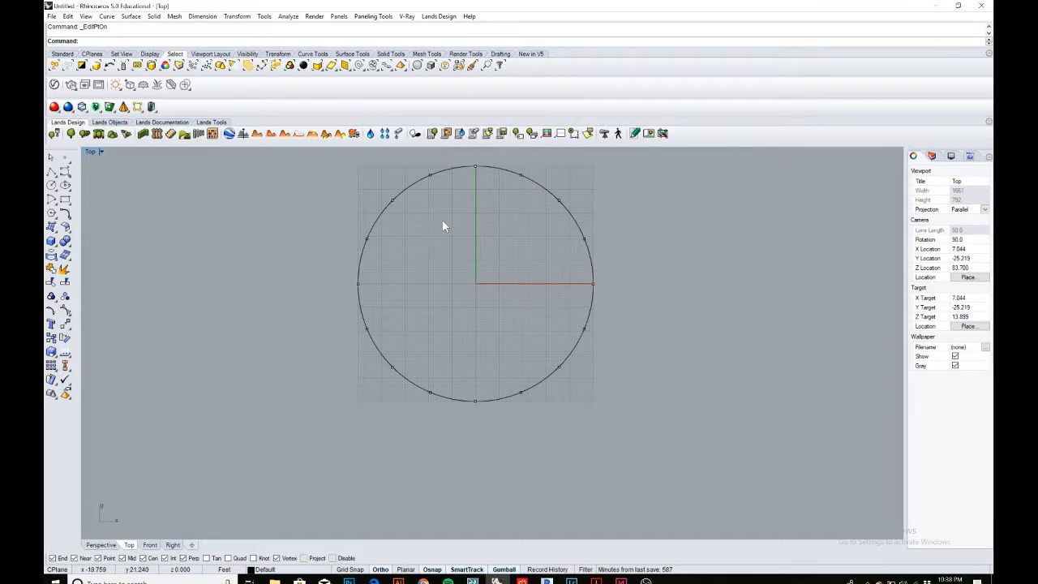
Select every other control point of the circle in the perspective view and move them up along the Z axis.
double_click(91, 153)
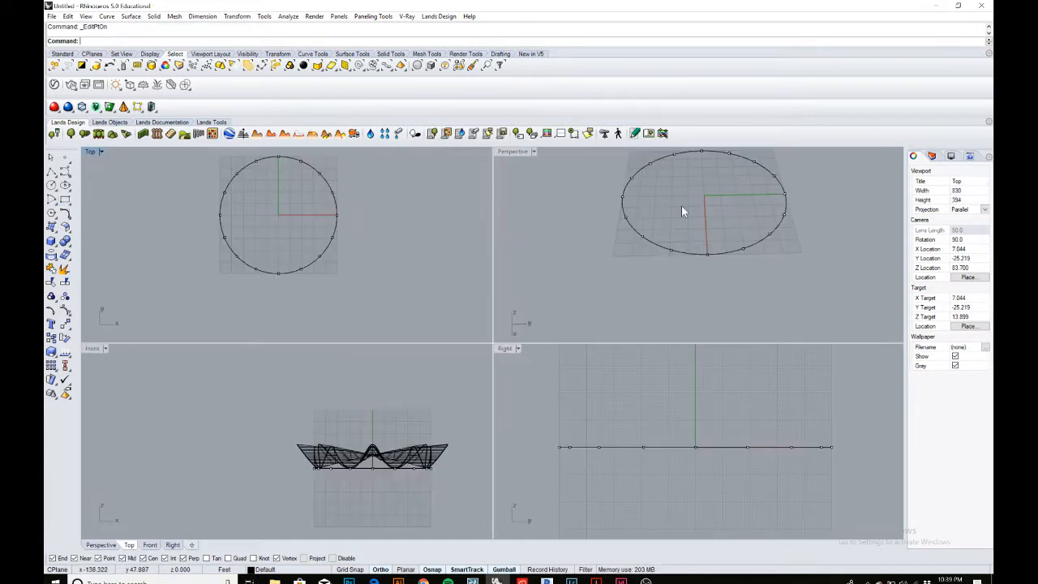
double_click(513, 153)
scroll(522, 234, down, 2)
scroll(503, 283, up, 4)
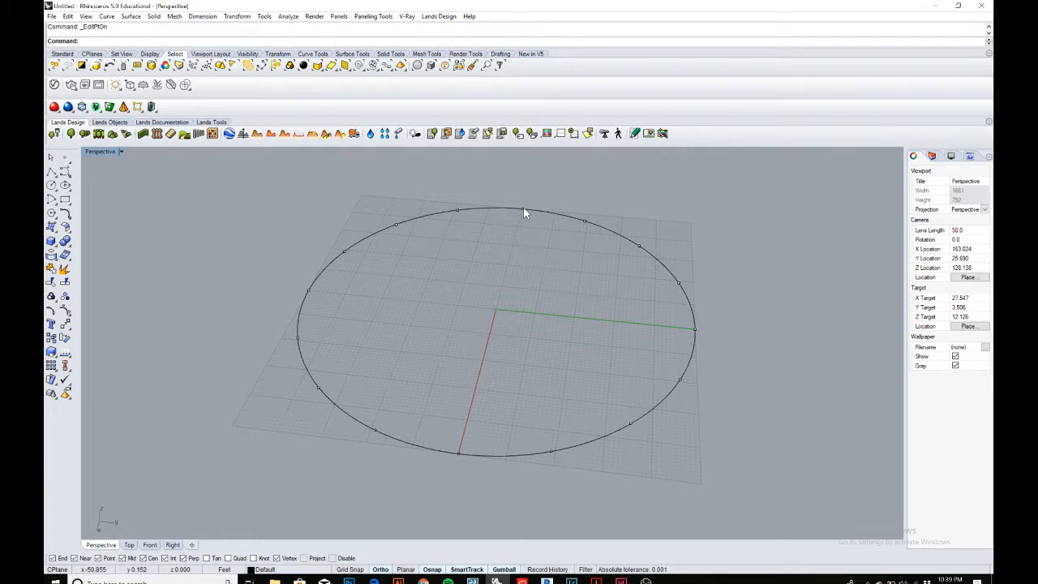
click(523, 210)
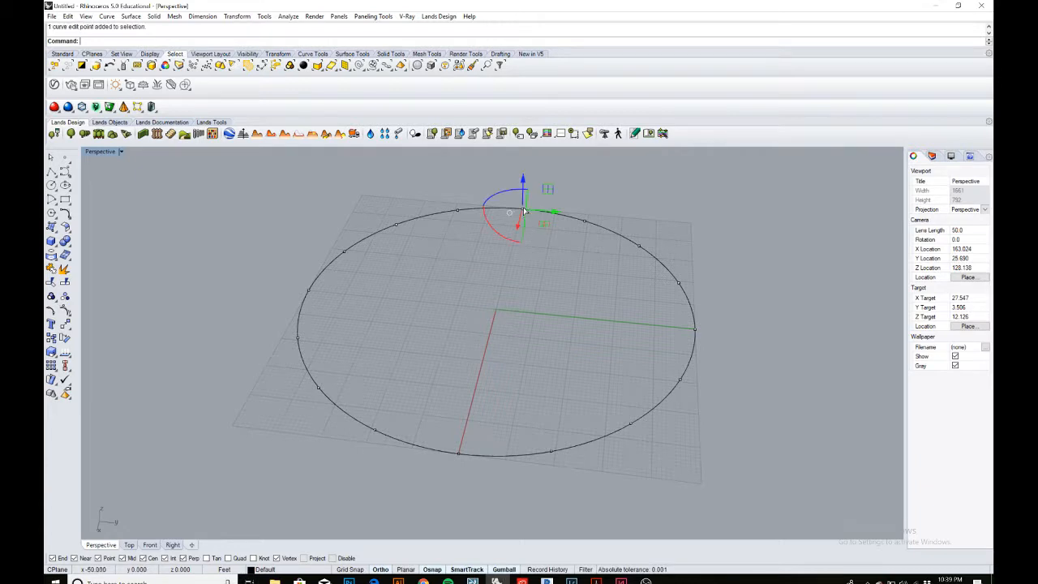
shift+click(638, 246)
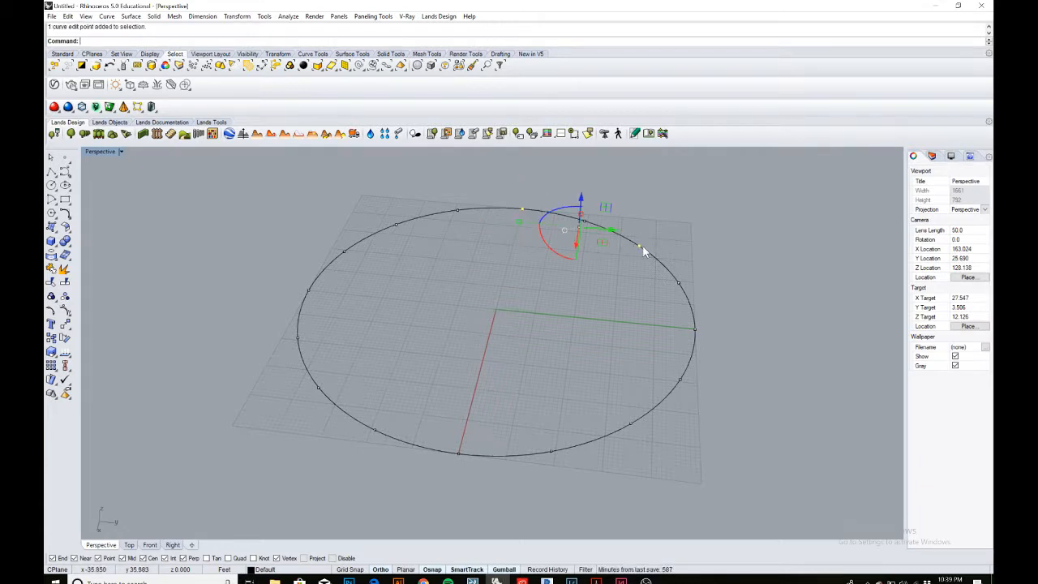
shift+click(695, 330)
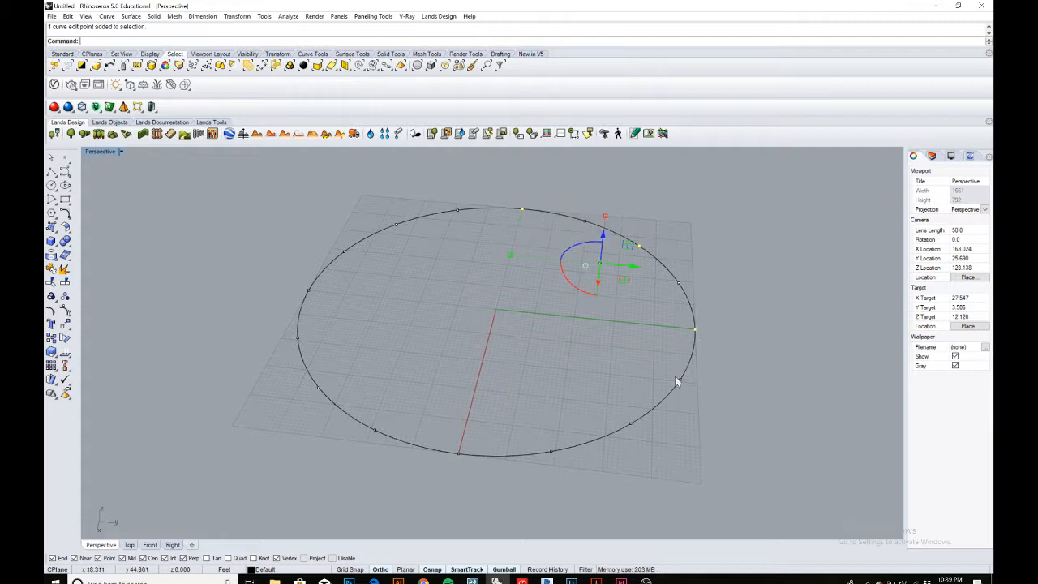
shift+click(629, 424)
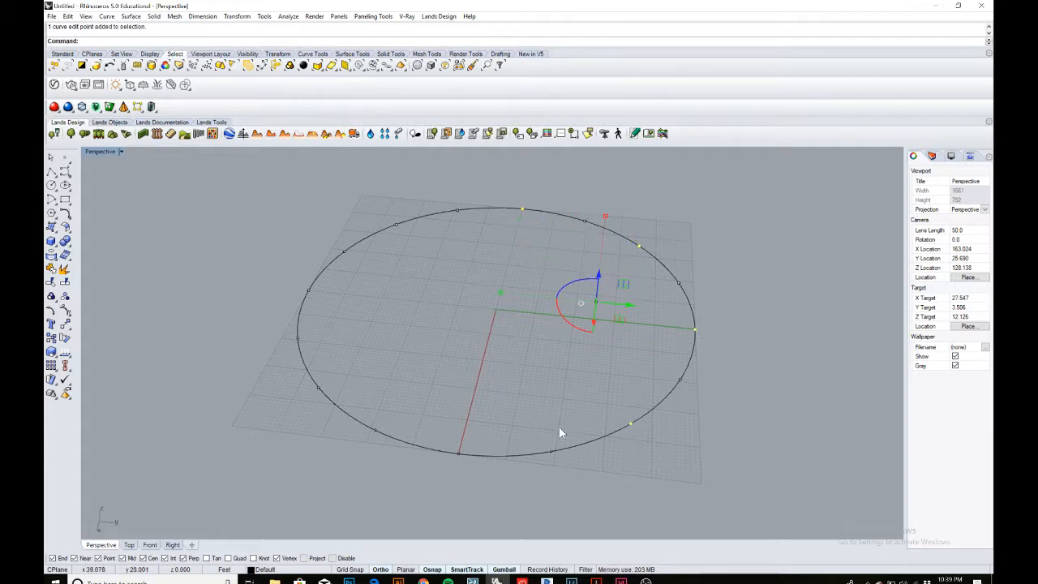
shift+click(458, 452)
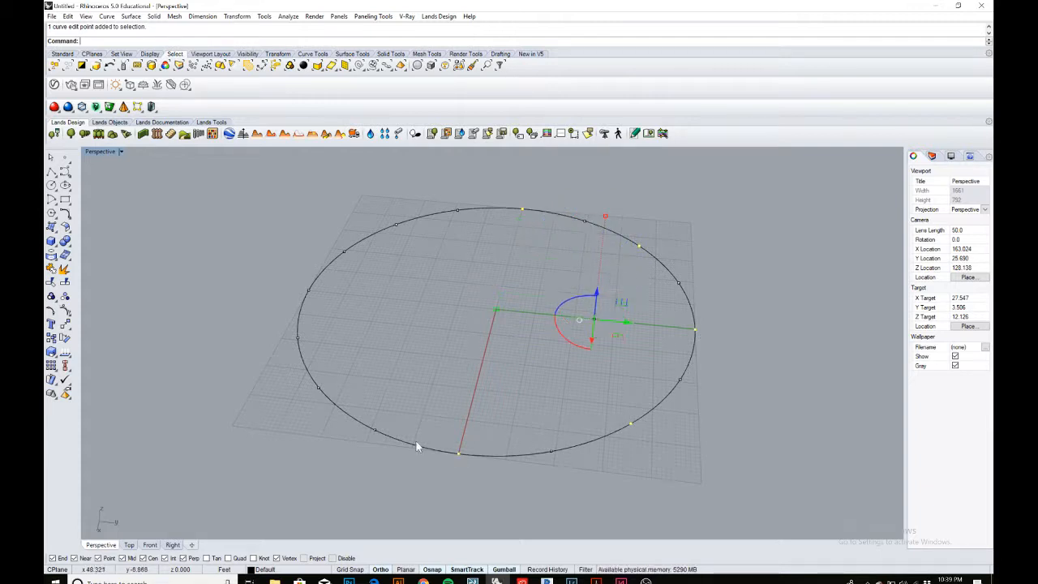
shift+click(318, 388)
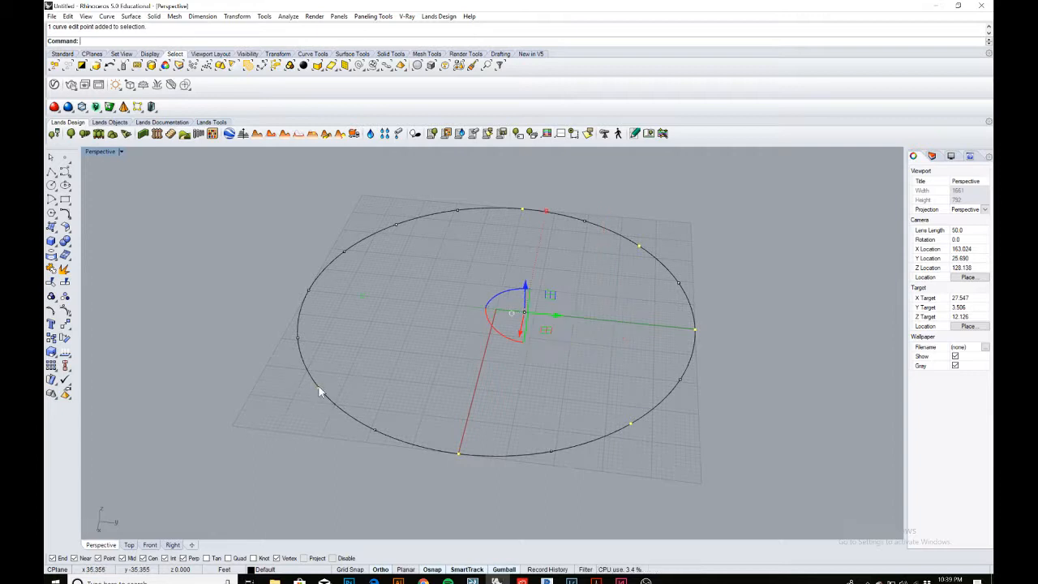
shift+click(308, 290)
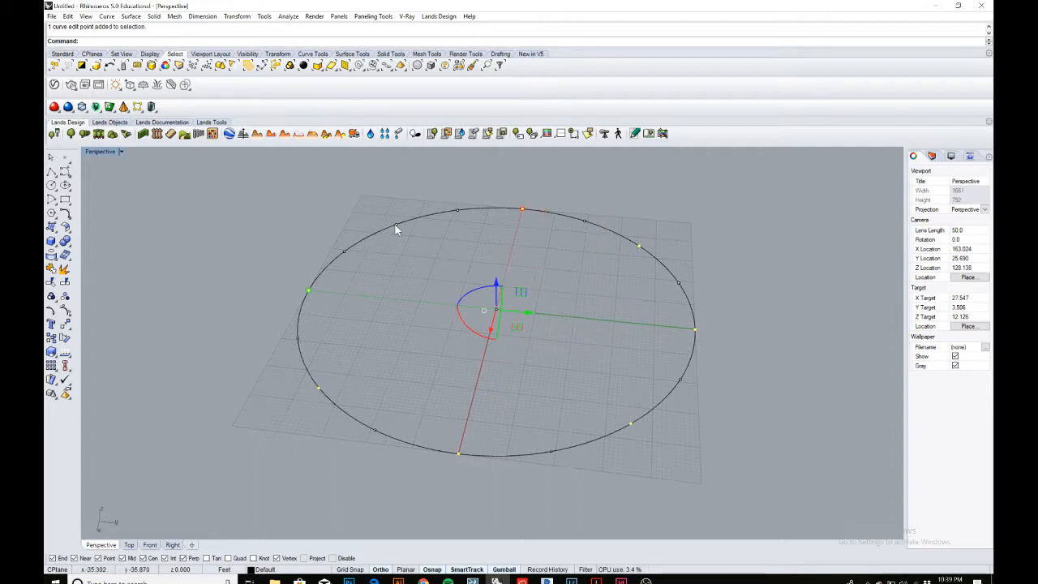
right_drag(554, 252, 576, 236)
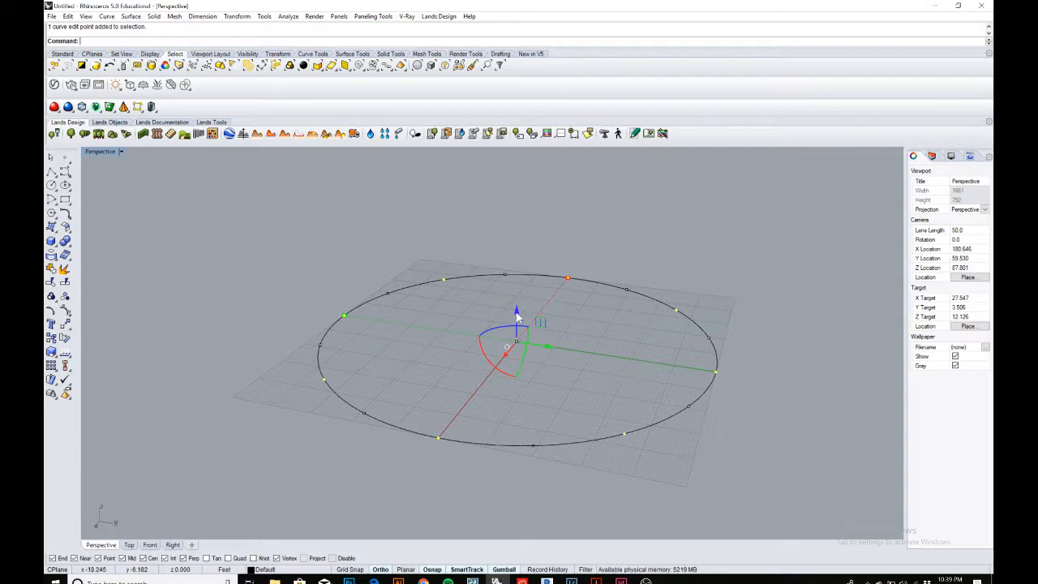
drag(517, 316, 514, 248)
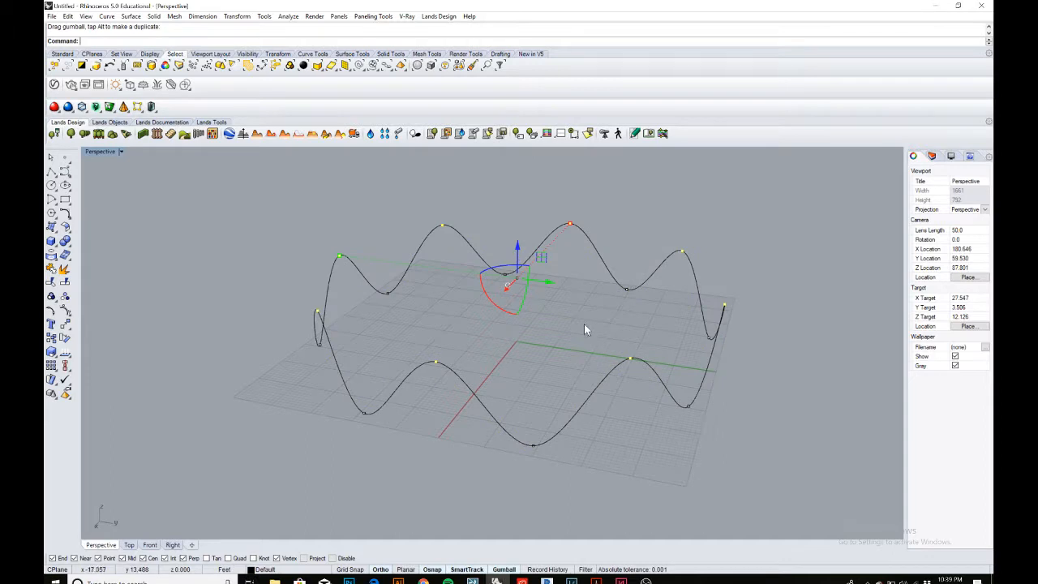
Compare the raised curve with the shell diagrams in the assignment PDF.
click(586, 328)
right_drag(586, 328, 531, 285)
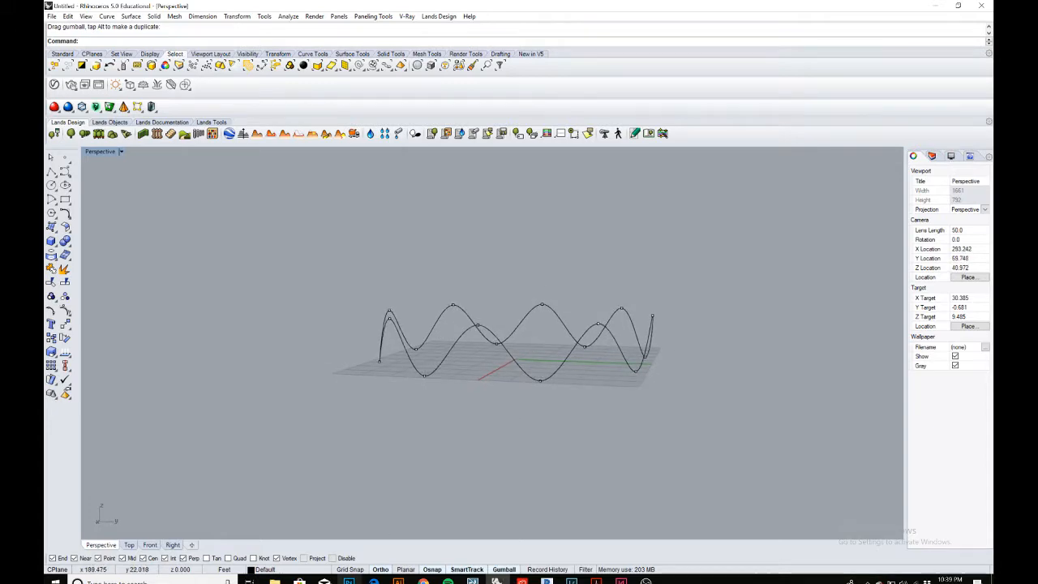
click(374, 582)
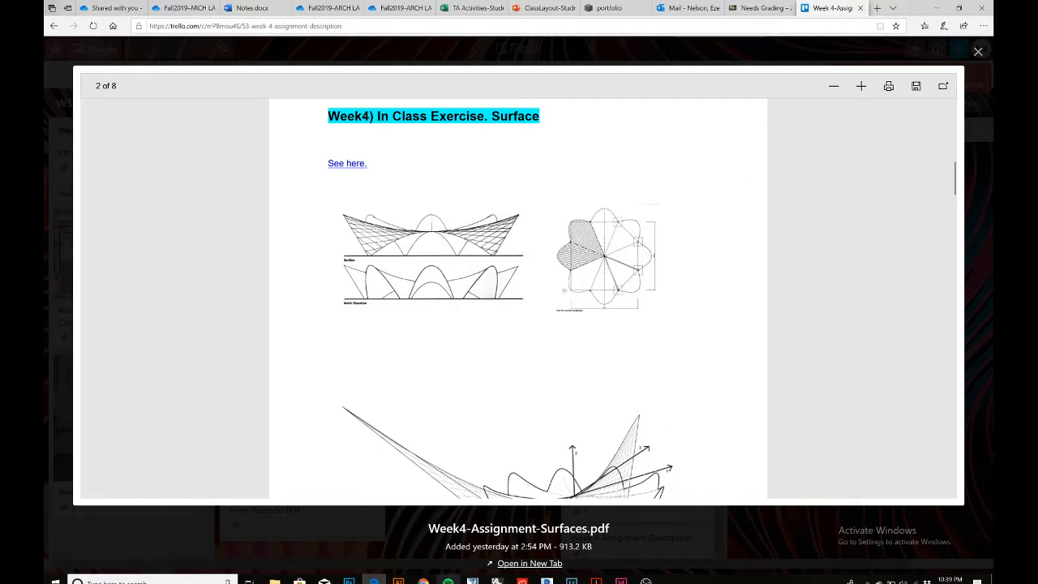
click(497, 582)
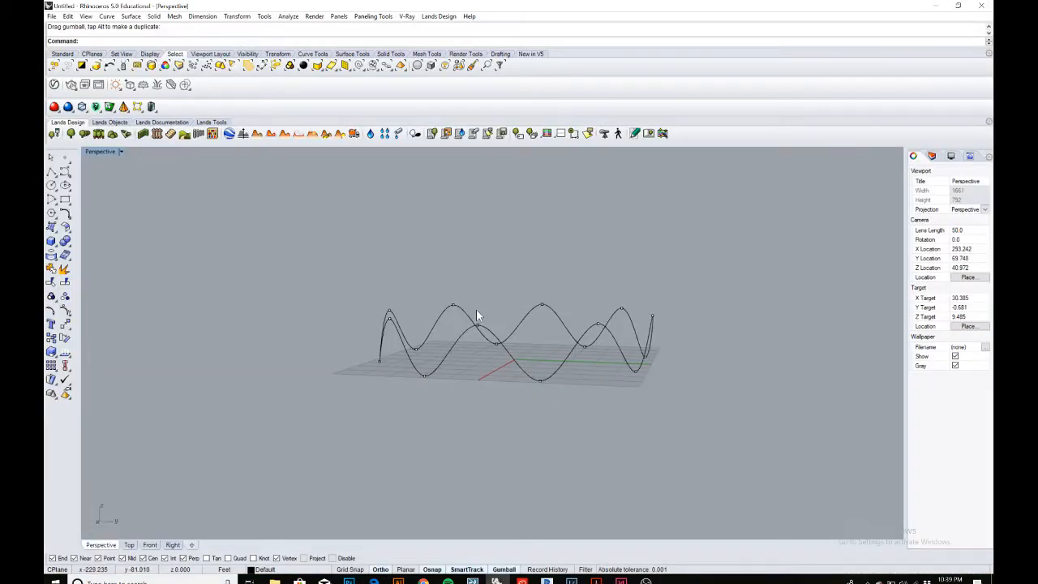
right_drag(478, 314, 458, 287)
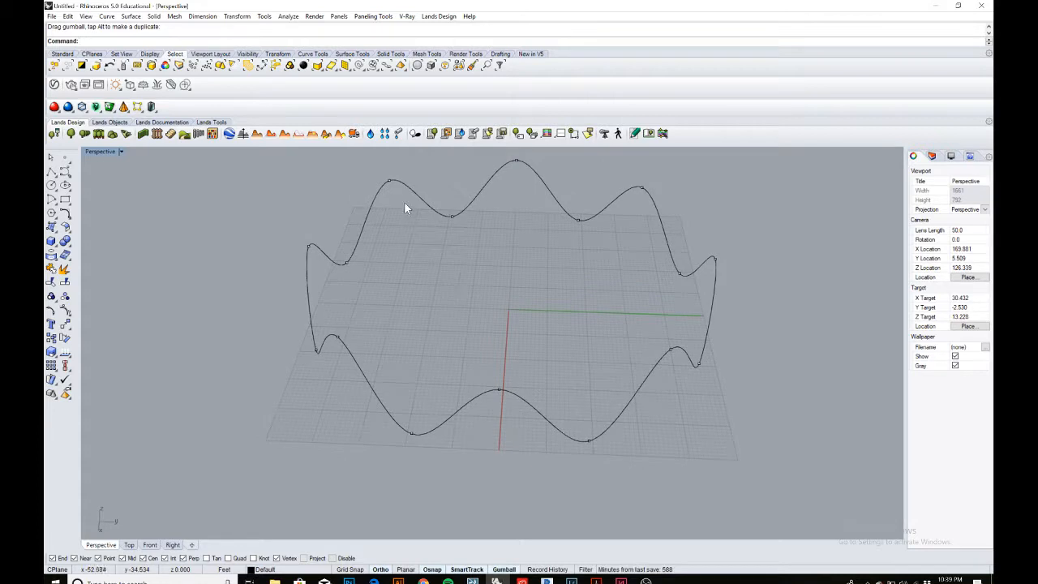
Select the raised control points again and drag them outward to stretch the peaks away from the centre.
click(390, 181)
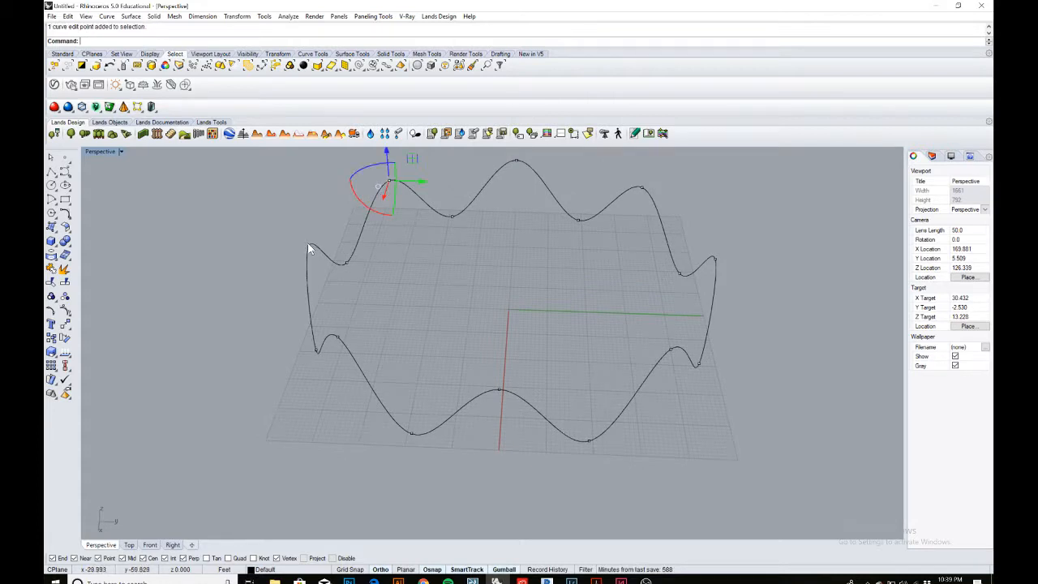
shift+click(308, 247)
shift+click(339, 336)
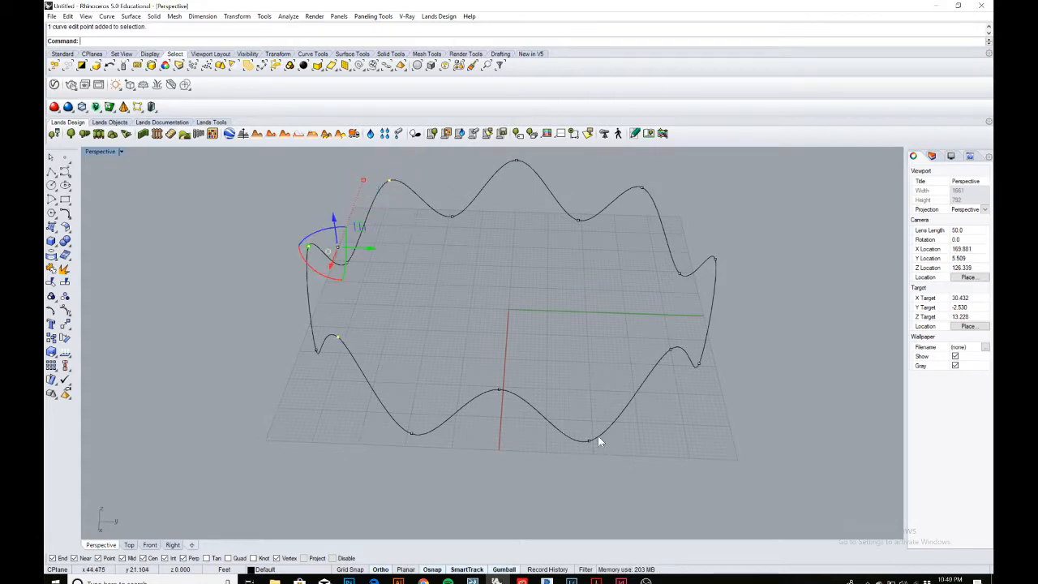
shift+click(496, 388)
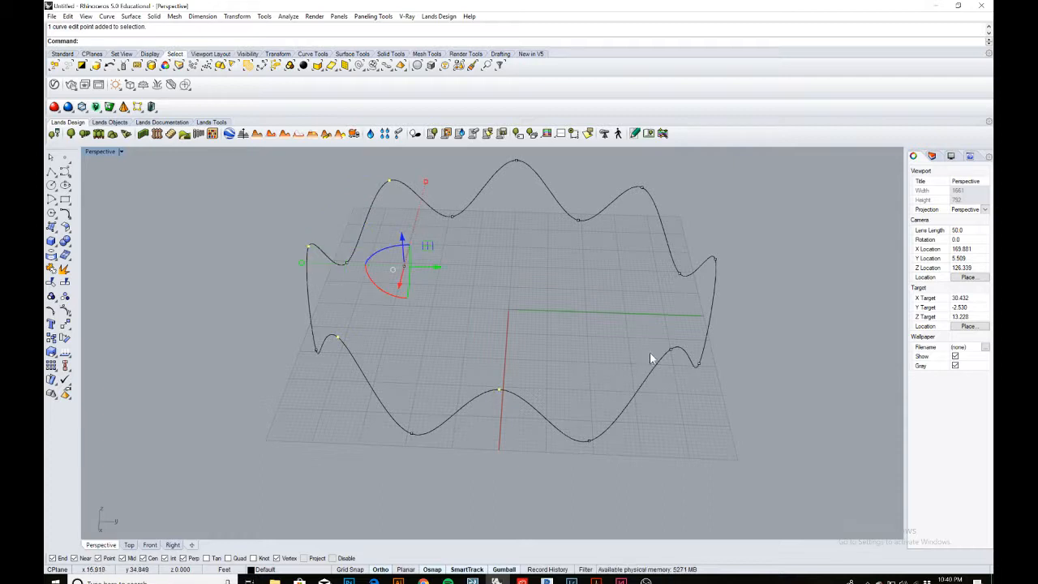
shift+click(716, 259)
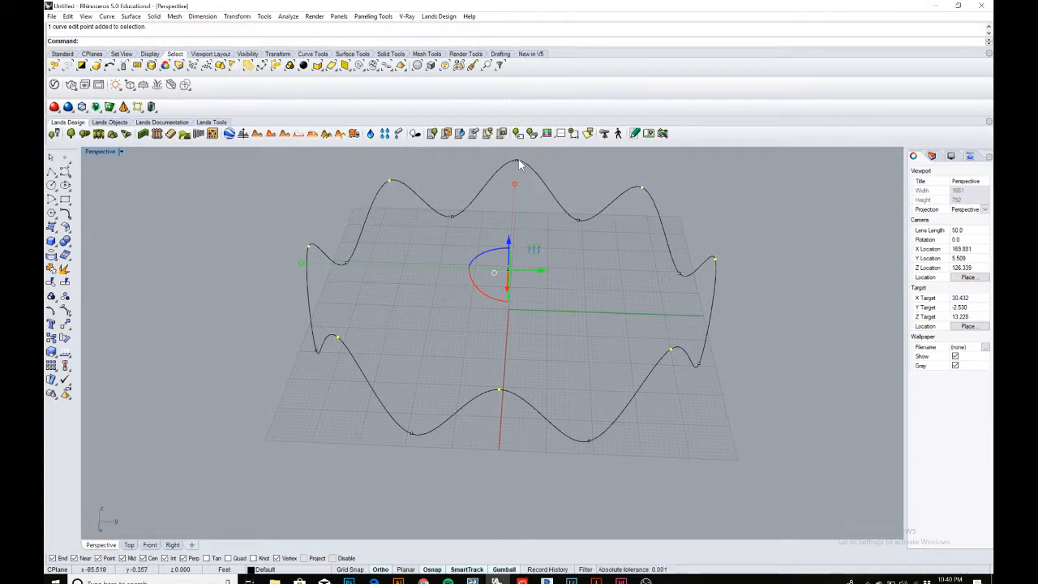
right_drag(497, 302, 497, 323)
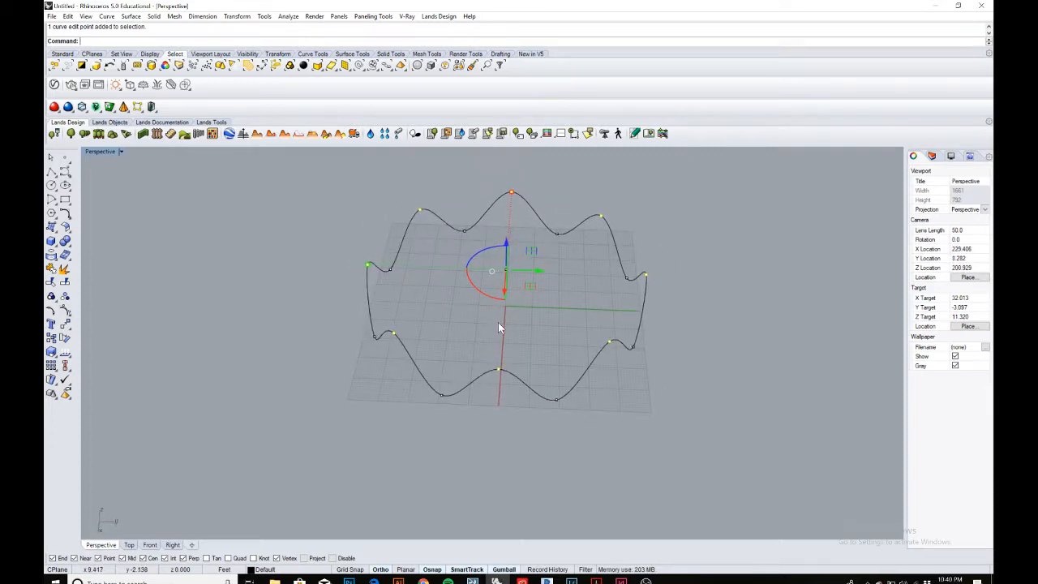
scroll(409, 259, up, 3)
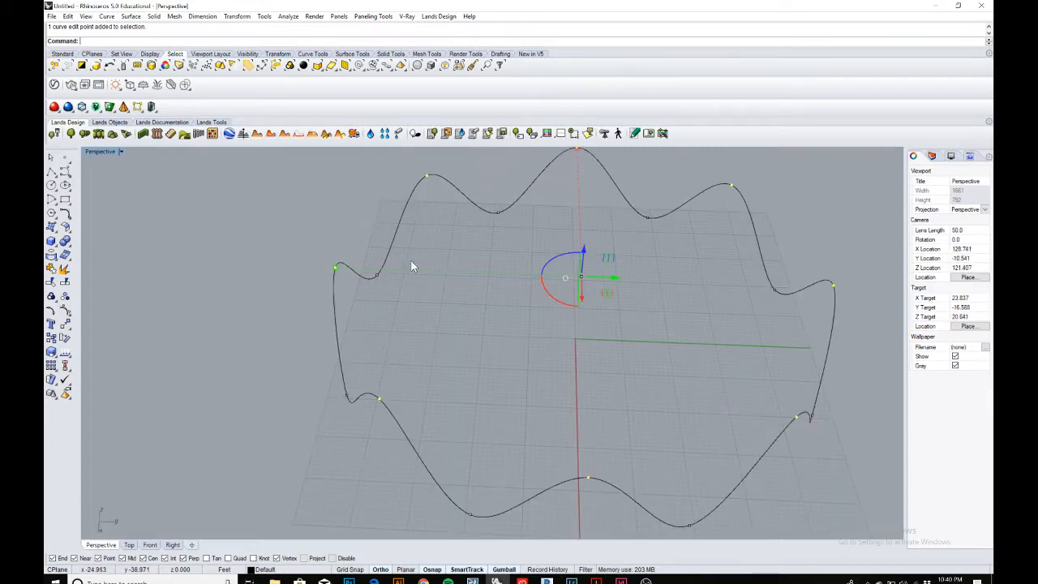
scroll(365, 254, down, 2)
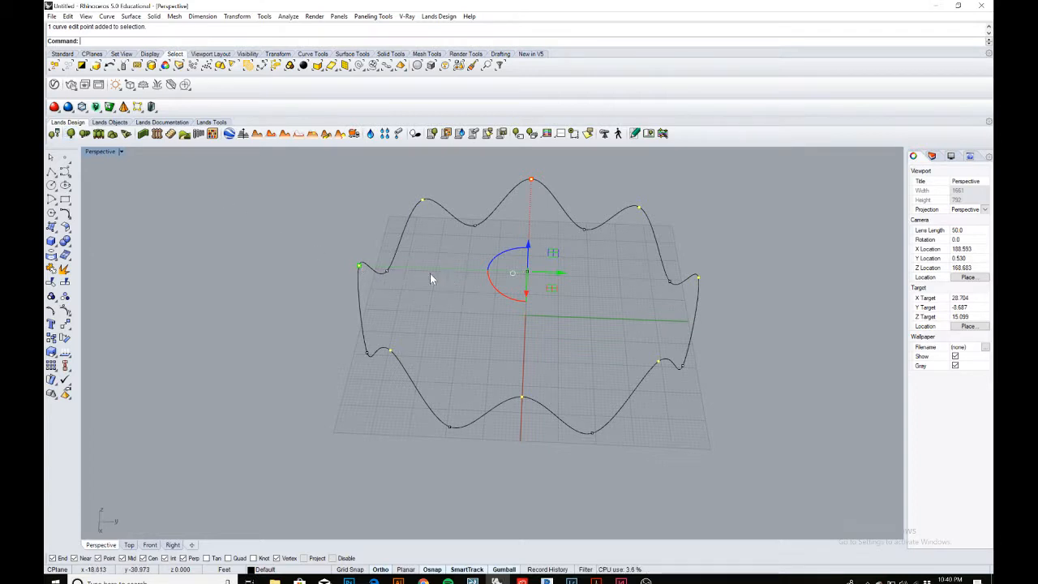
scroll(361, 270, up, 2)
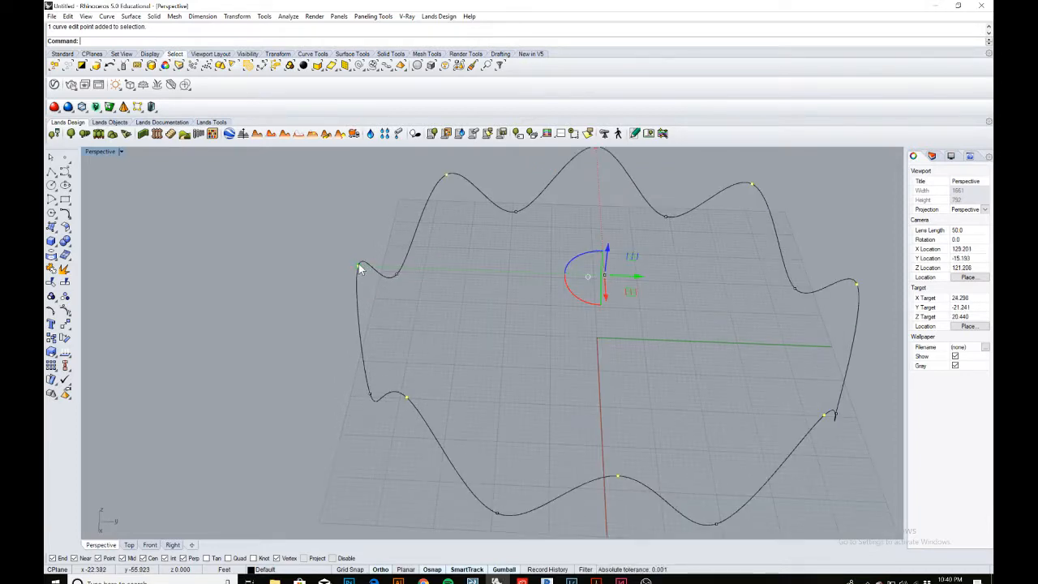
drag(361, 270, 293, 262)
Compare the reshaped curve in perspective with the assignment diagrams in the PDF.
click(433, 321)
scroll(436, 322, down, 8)
mouse_move(485, 345)
right_down()
mouse_move(473, 285)
mouse_move(427, 269)
mouse_move(518, 323)
mouse_move(487, 343)
mouse_move(489, 362)
mouse_move(500, 352)
mouse_move(491, 283)
mouse_move(496, 352)
mouse_move(535, 338)
mouse_move(523, 317)
mouse_move(477, 337)
right_up()
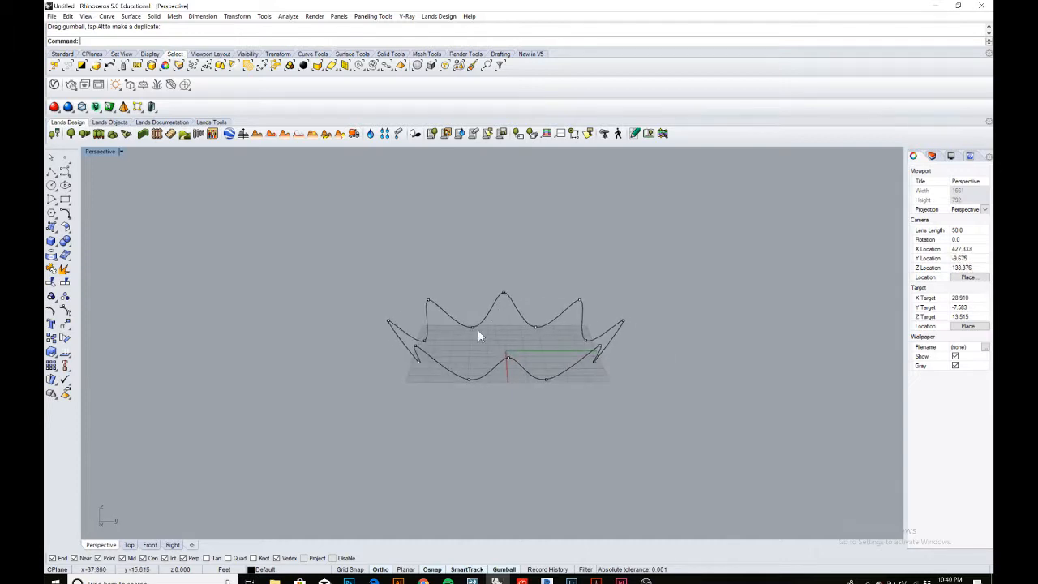
scroll(470, 331, up, 3)
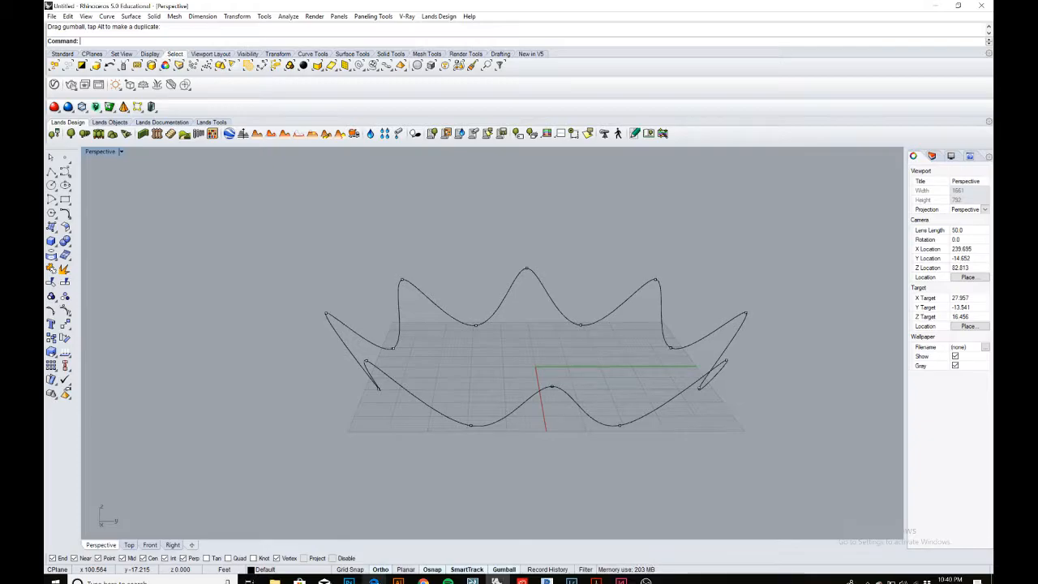
key(alt+Tab)
scroll(514, 387, down, 1)
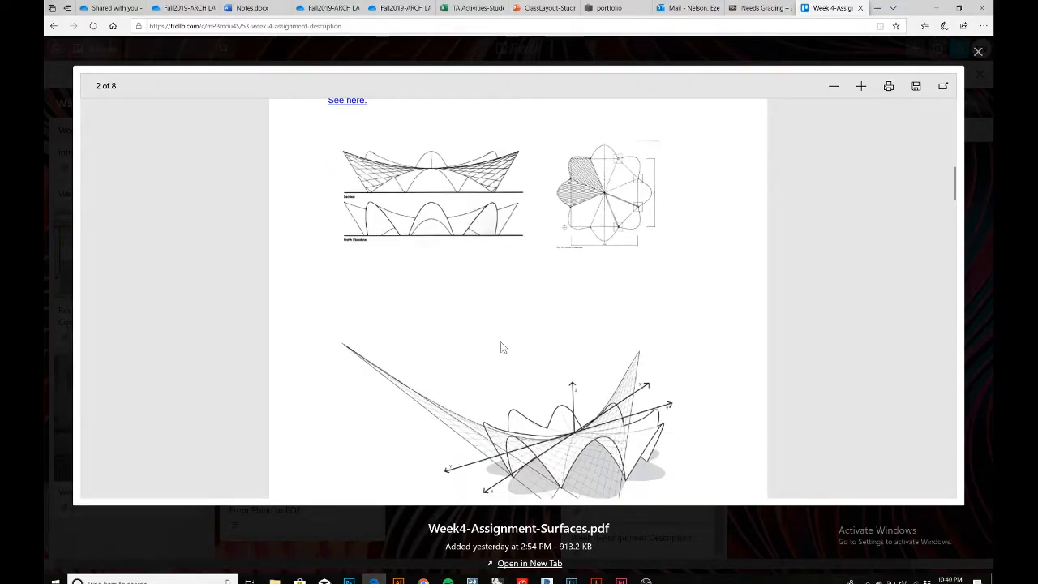
scroll(452, 218, up, 1)
scroll(612, 406, down, 3)
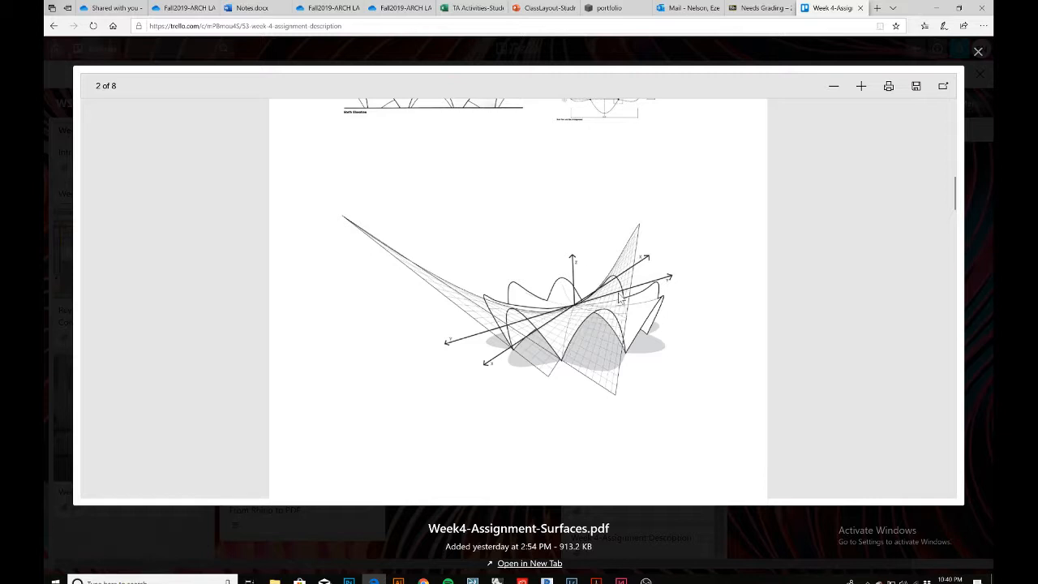
click(937, 11)
Inspect the star-shaped curve in the perspective and top views.
scroll(412, 390, up, 2)
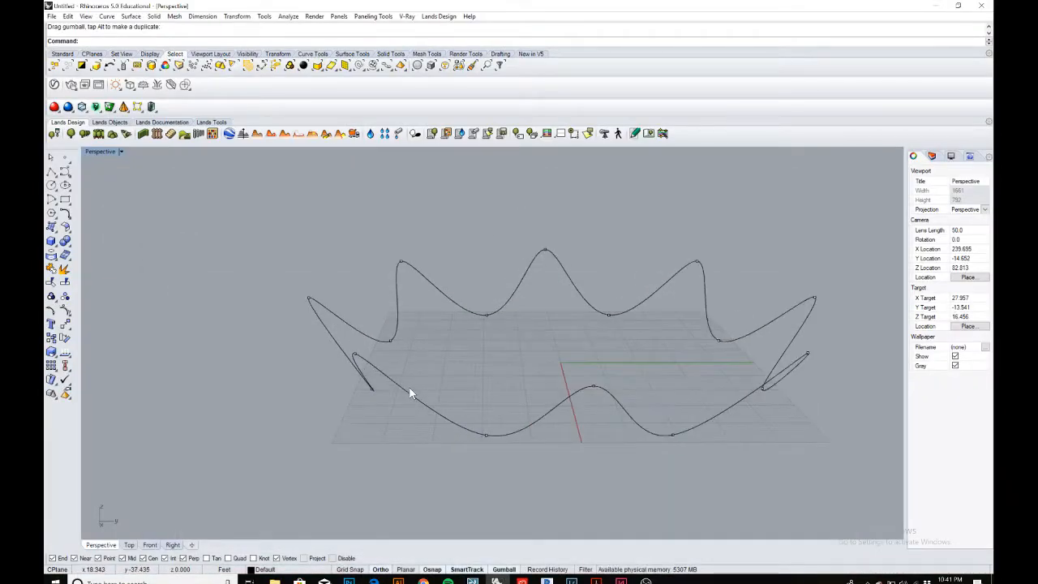
scroll(414, 388, down, 3)
scroll(434, 379, down, 3)
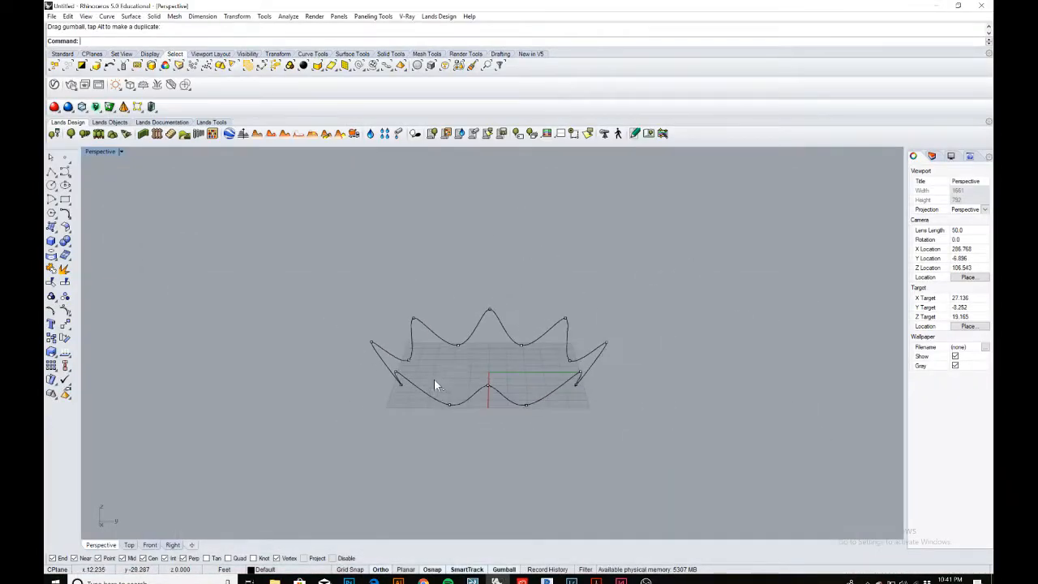
double_click(95, 154)
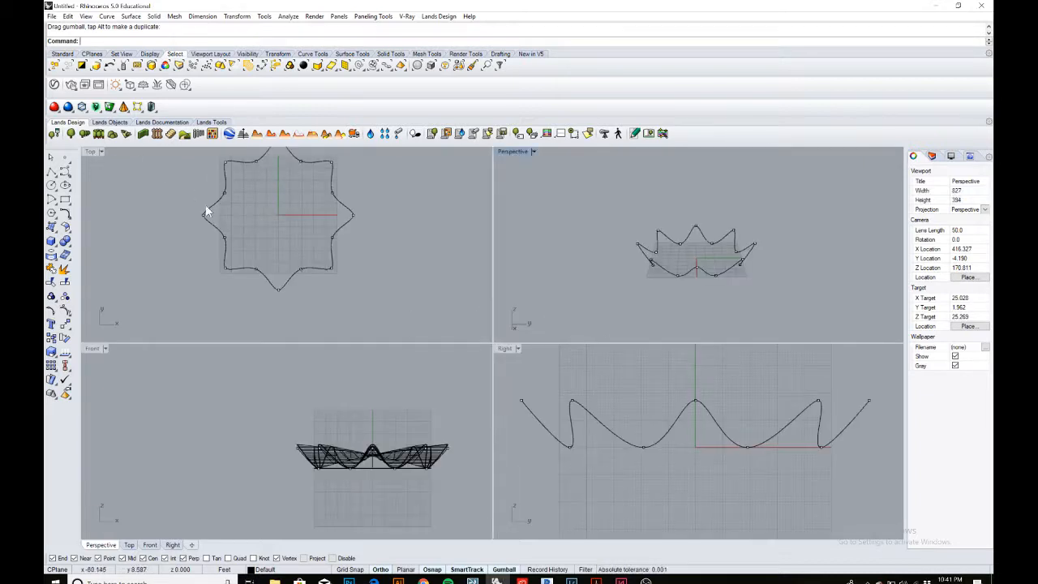
double_click(92, 154)
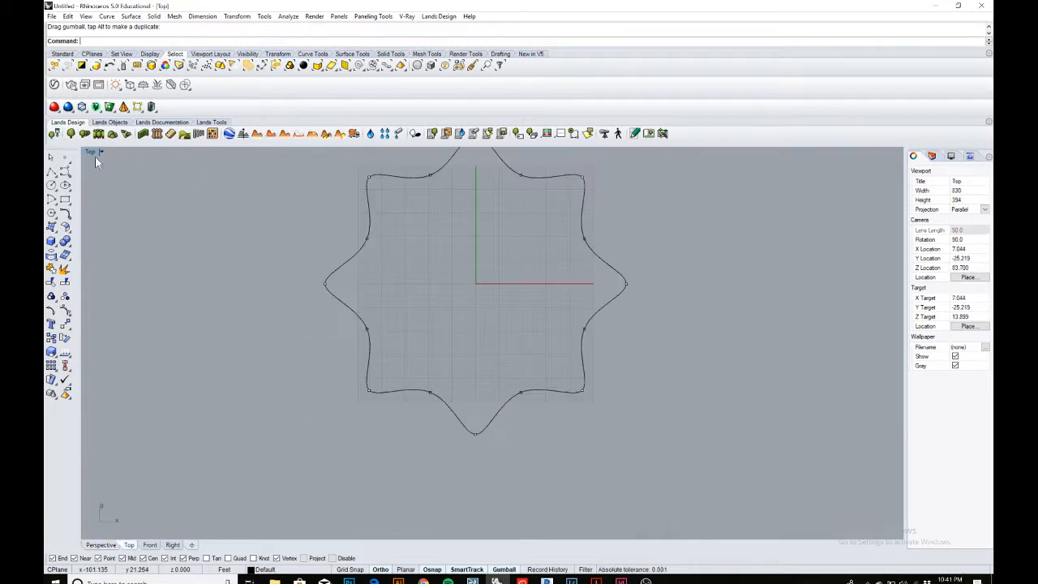
scroll(389, 239, down, 4)
scroll(441, 296, up, 2)
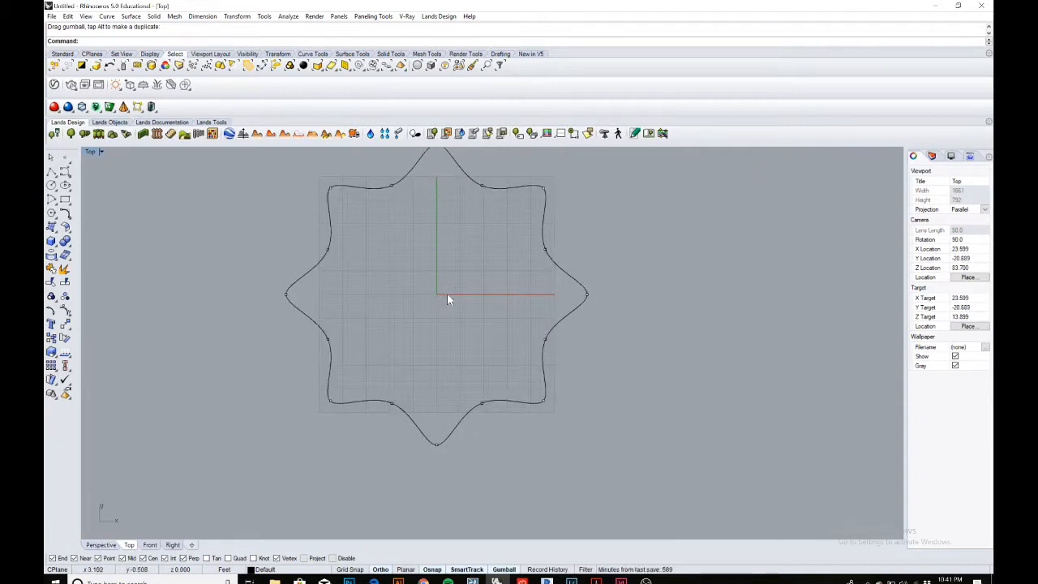
scroll(449, 294, down, 2)
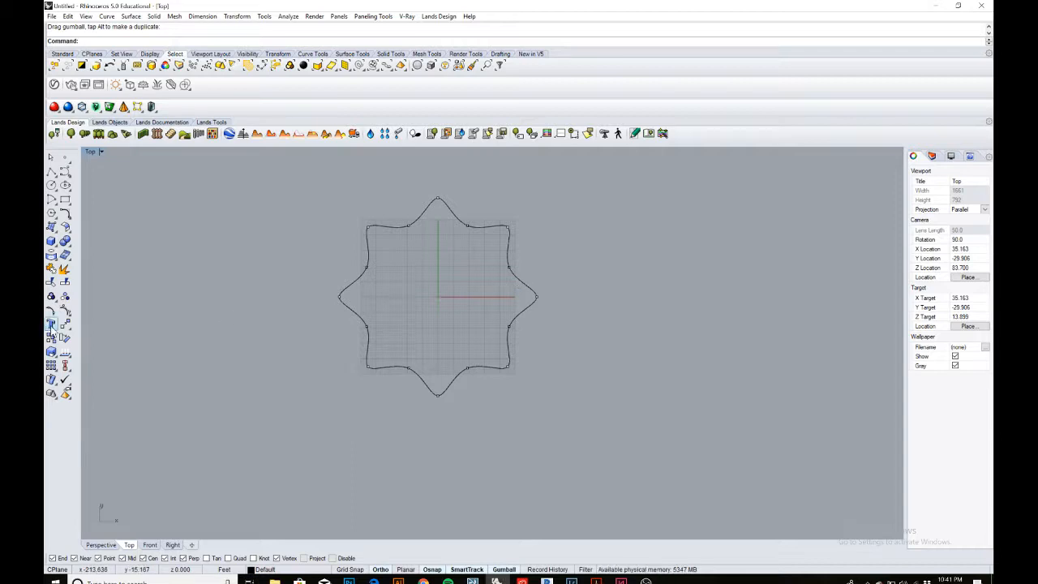
Scale-copy the star curve about its centre to create three progressively smaller nested copies.
click(509, 325)
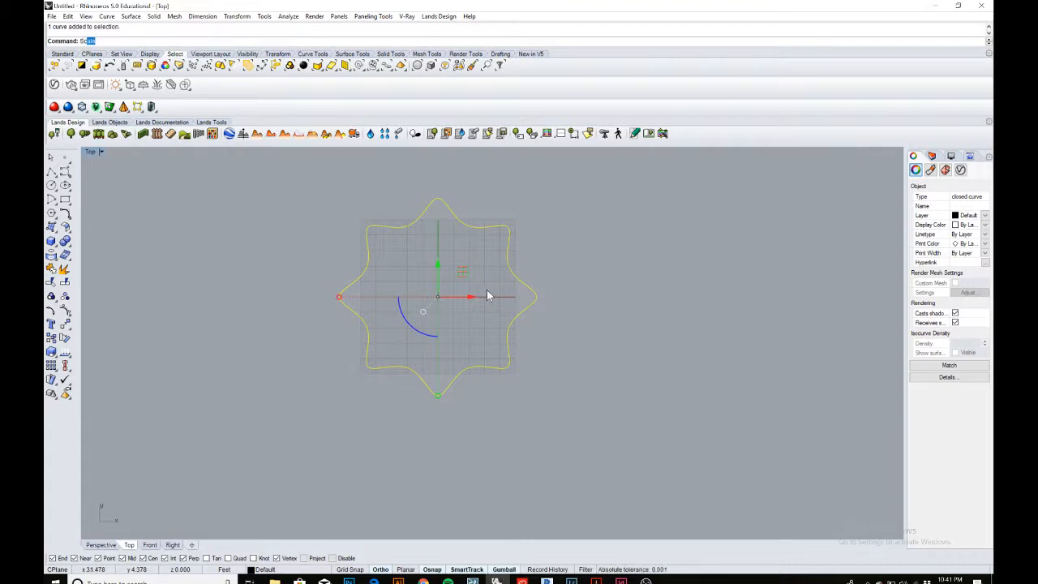
key(Return)
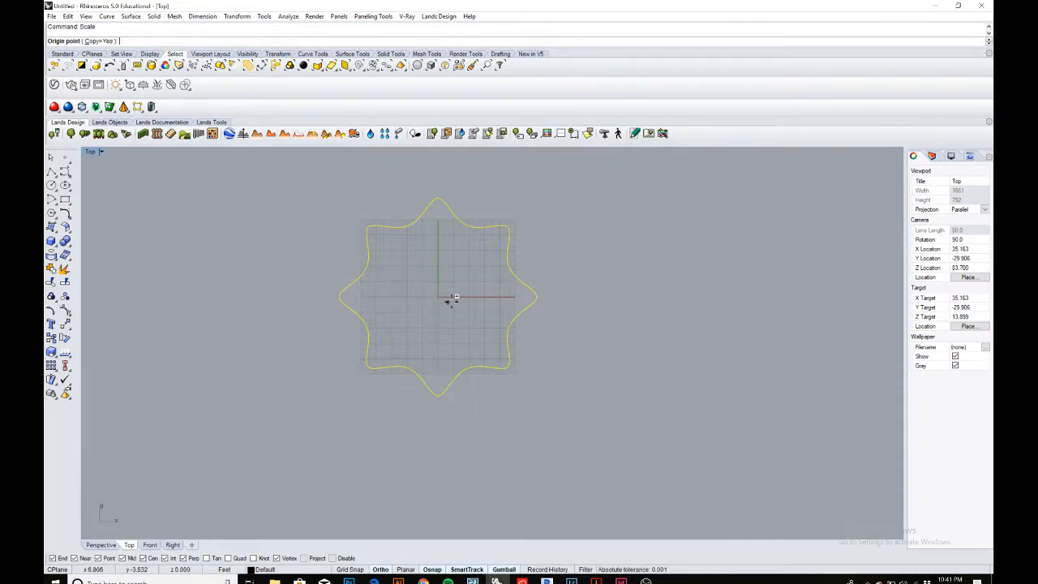
click(536, 296)
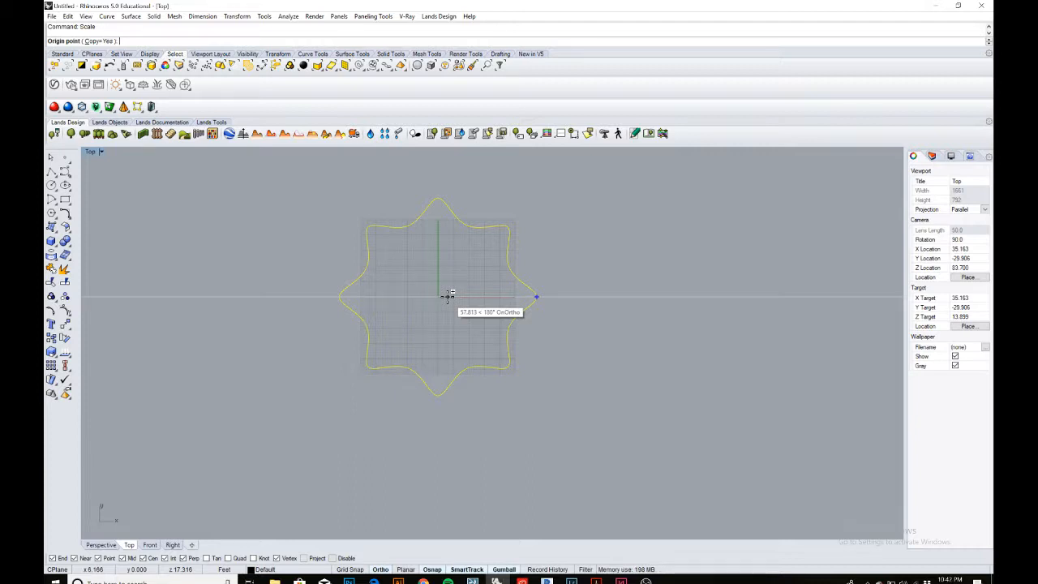
key(Return)
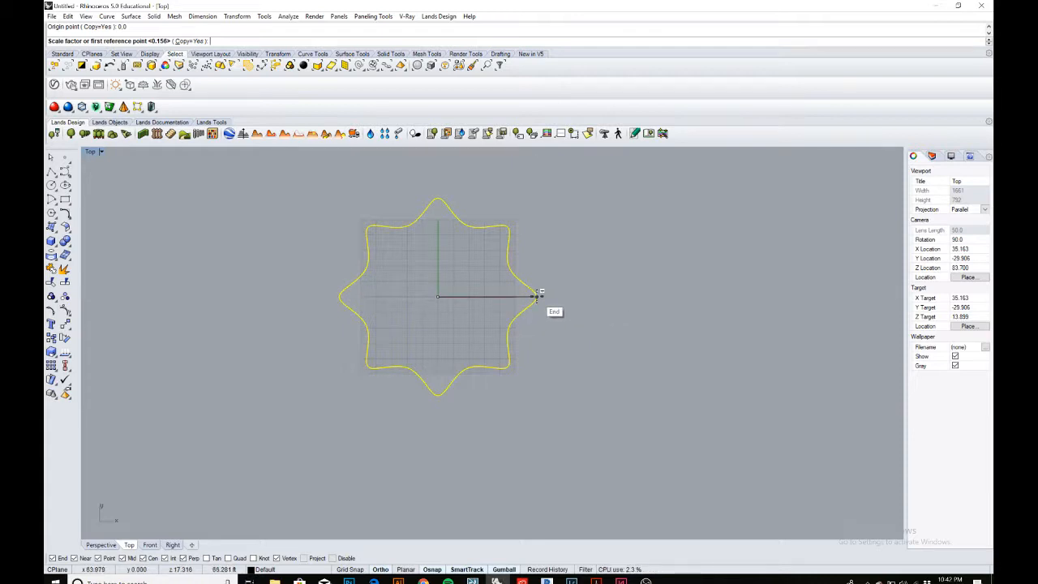
click(537, 295)
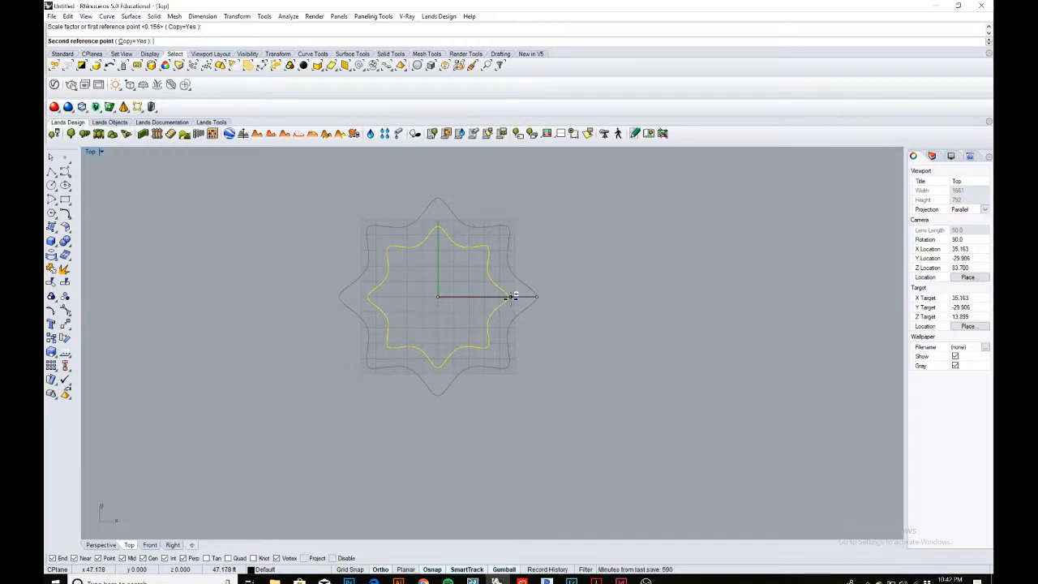
click(513, 296)
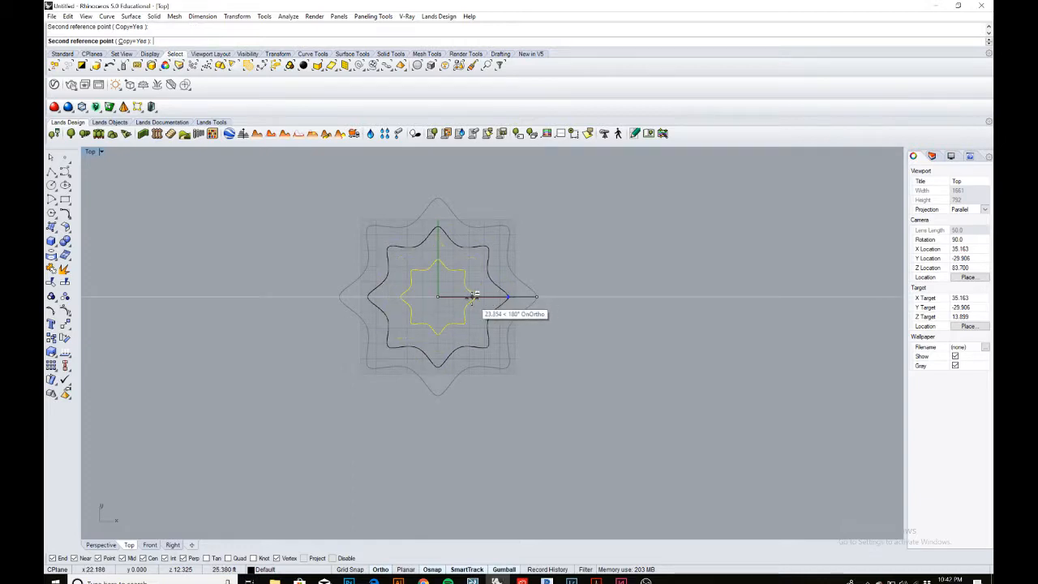
click(472, 297)
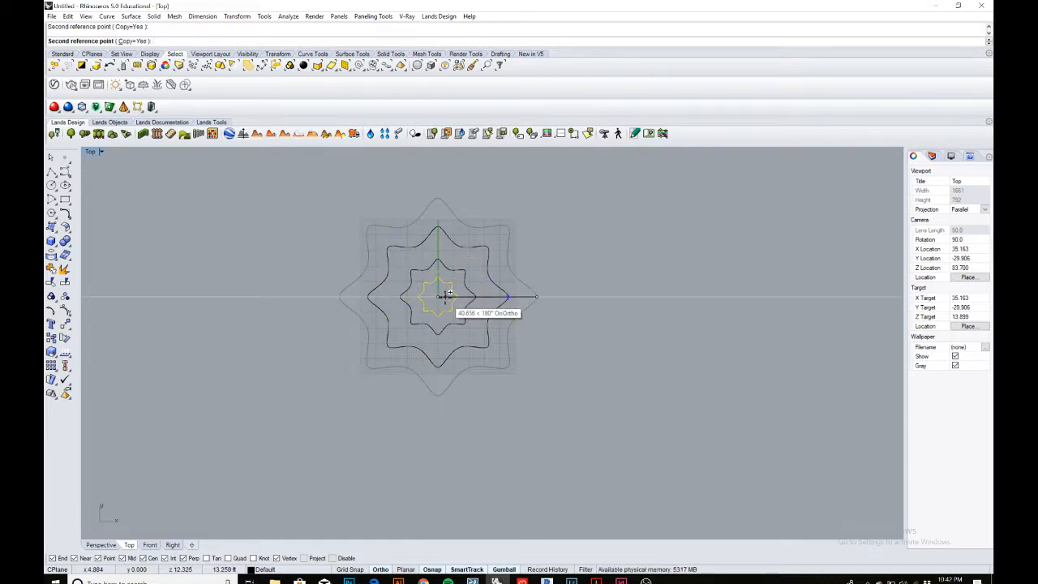
scroll(445, 297, up, 3)
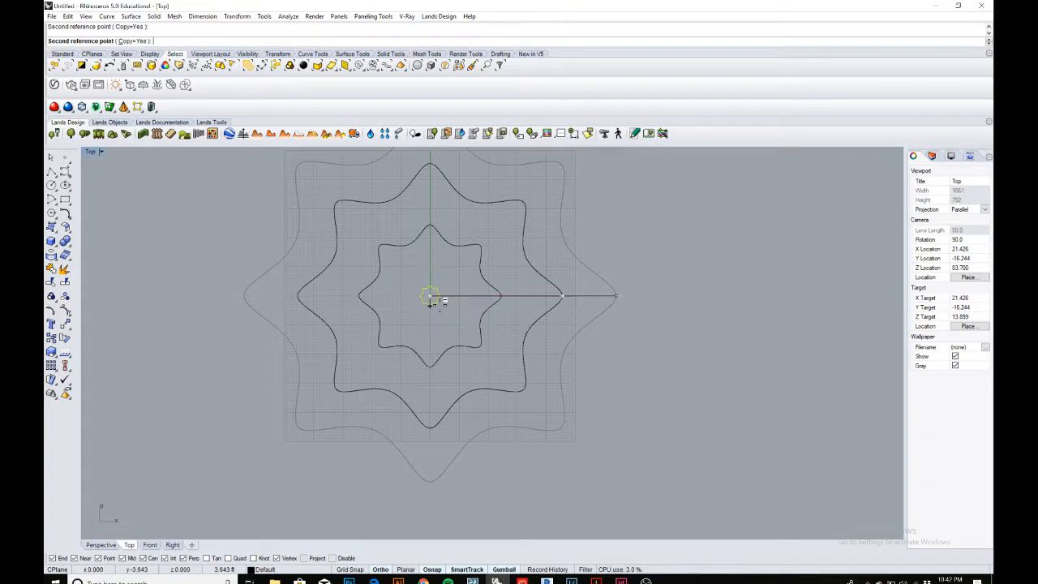
scroll(447, 296, up, 4)
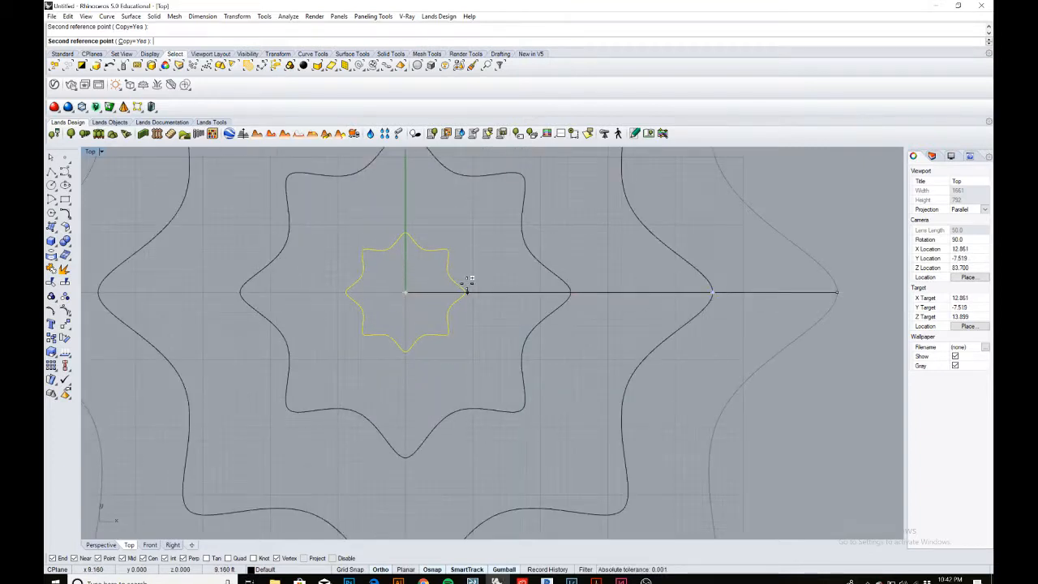
scroll(469, 278, down, 4)
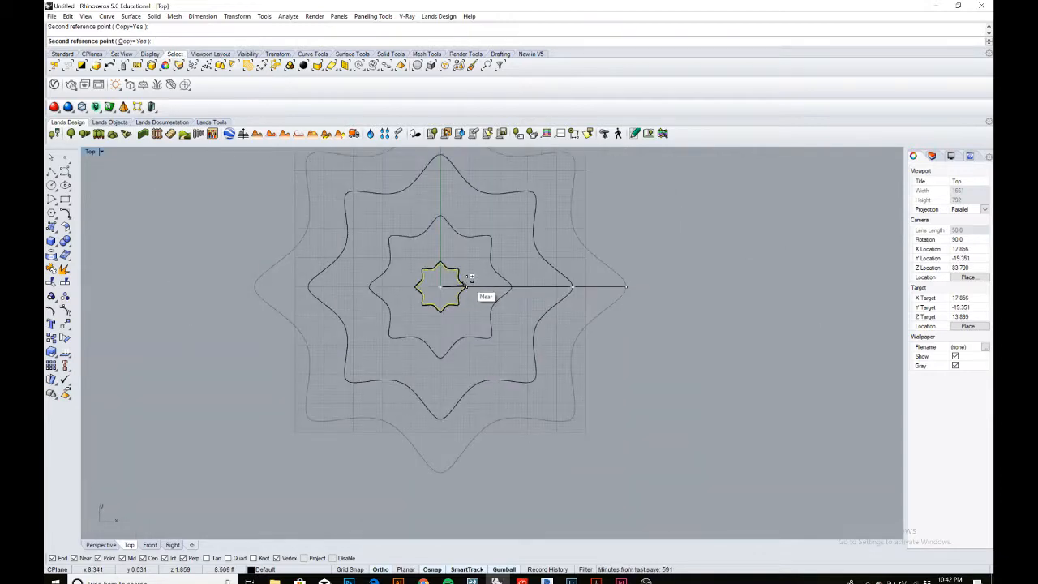
click(468, 278)
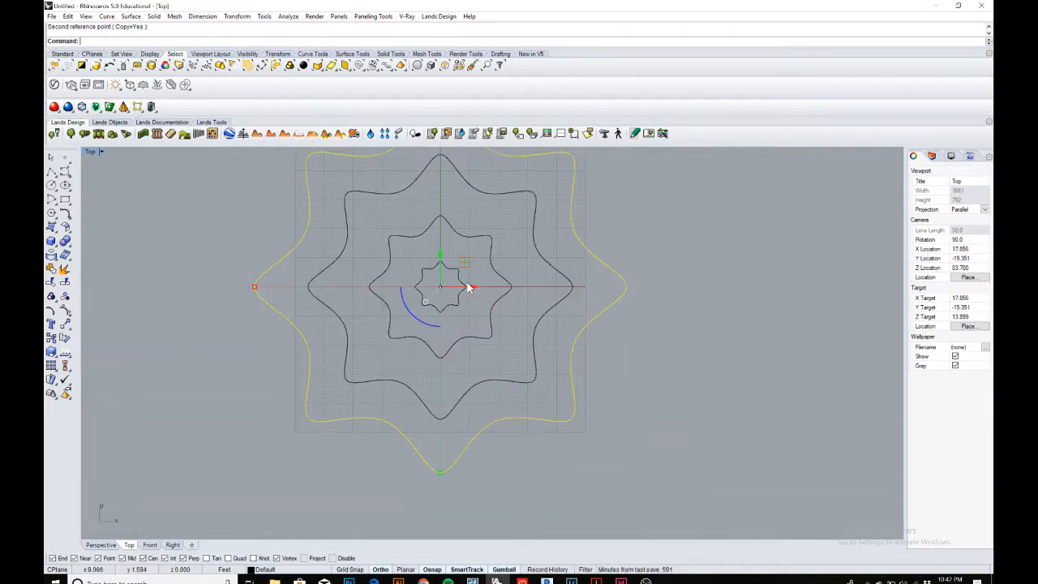
click(686, 341)
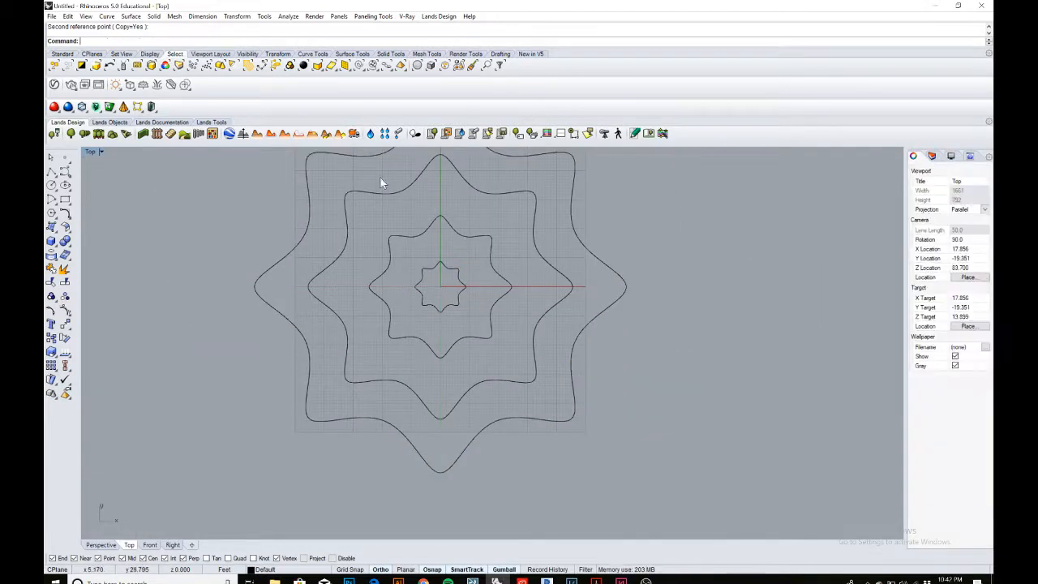
Switch to the four-view layout and place a point object at the origin 0,0.
double_click(89, 151)
right_drag(697, 260, 589, 227)
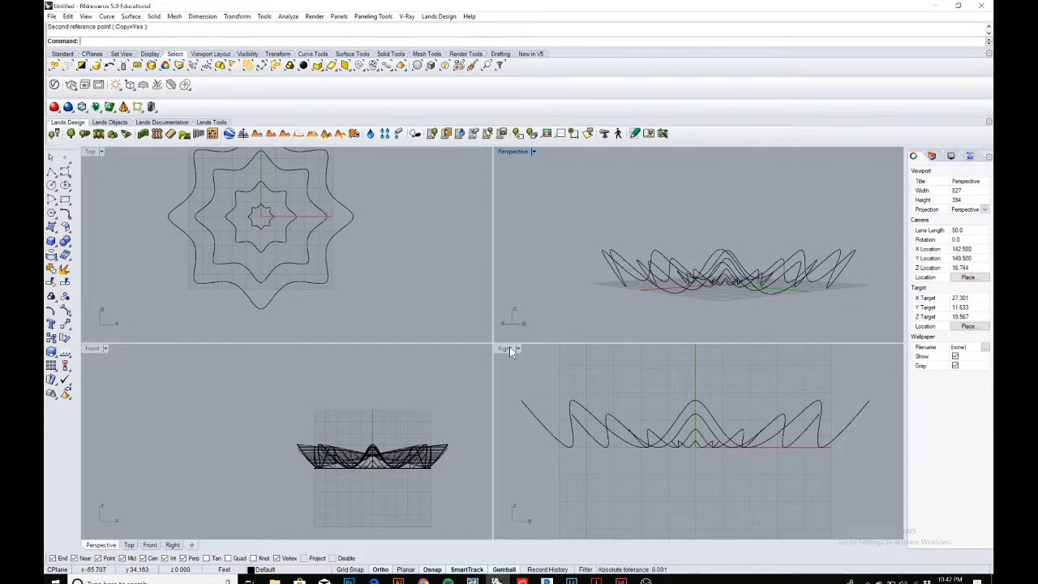
right_drag(592, 295, 490, 249)
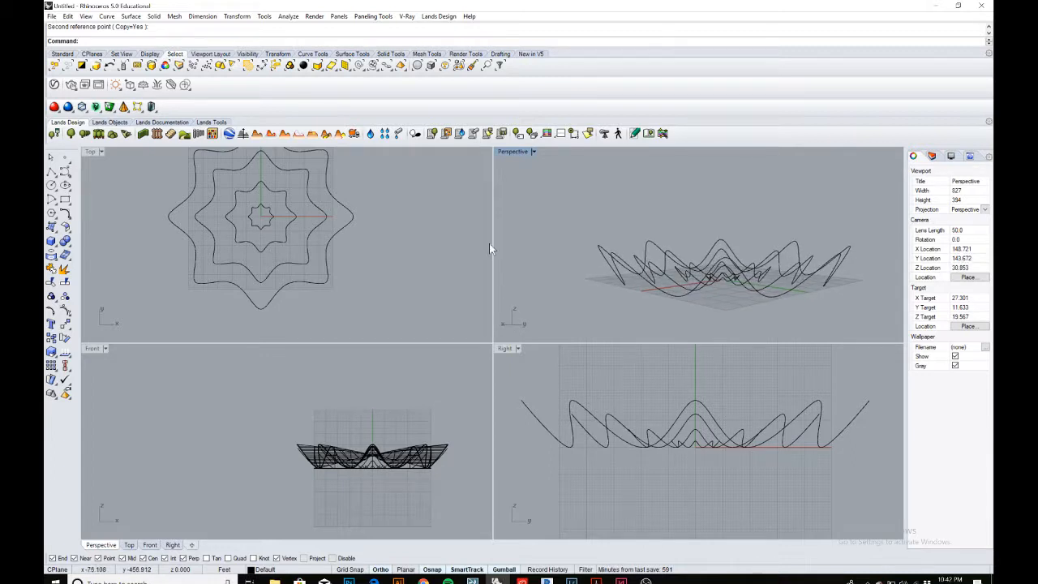
click(65, 157)
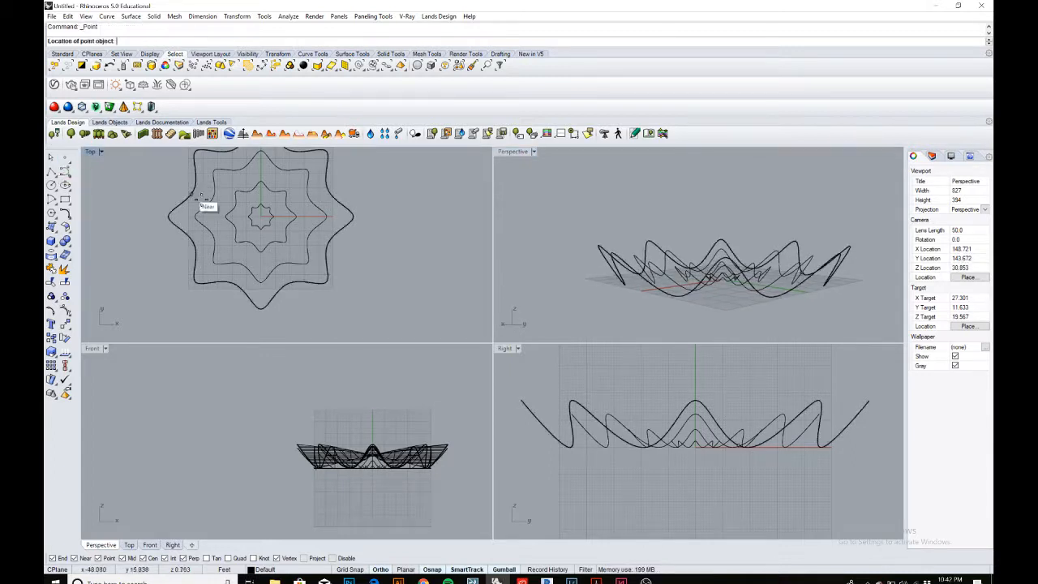
scroll(207, 206, up, 4)
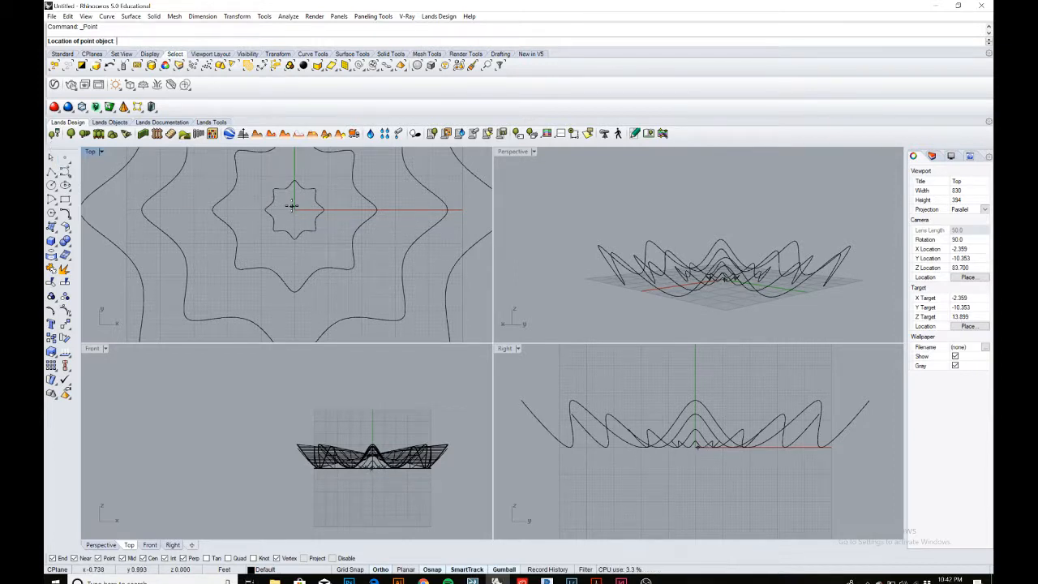
text(,0)
key(Return)
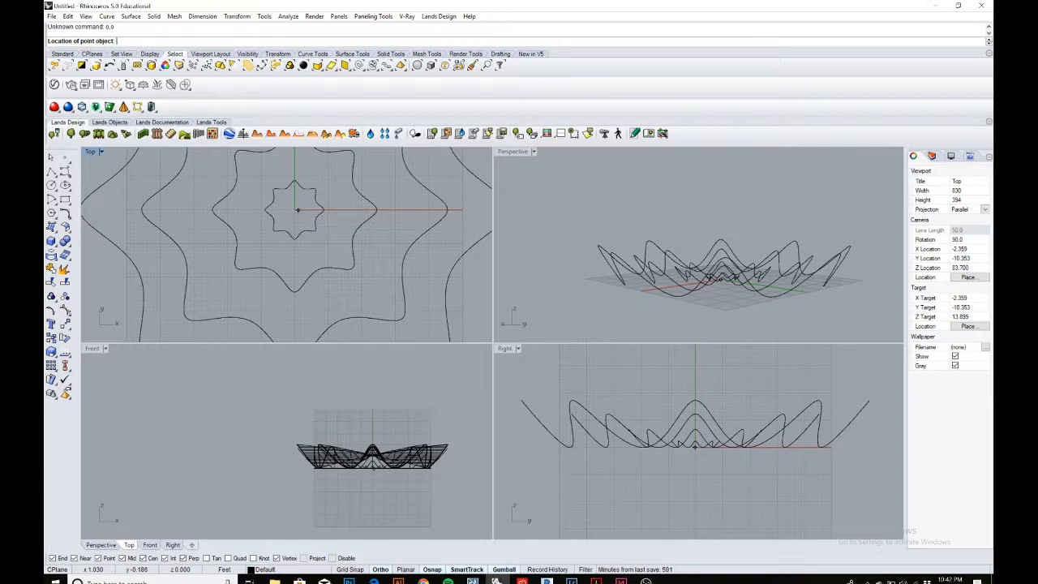
text(0,0)
key(Return)
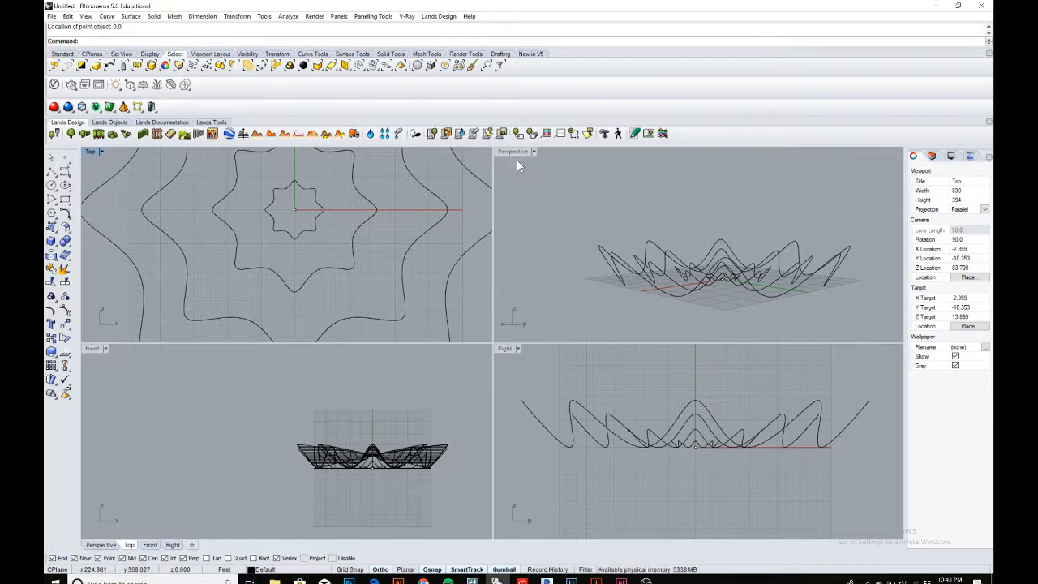
In the maximised Right view, select the smaller nested curves and the origin point and lift them upward.
double_click(503, 349)
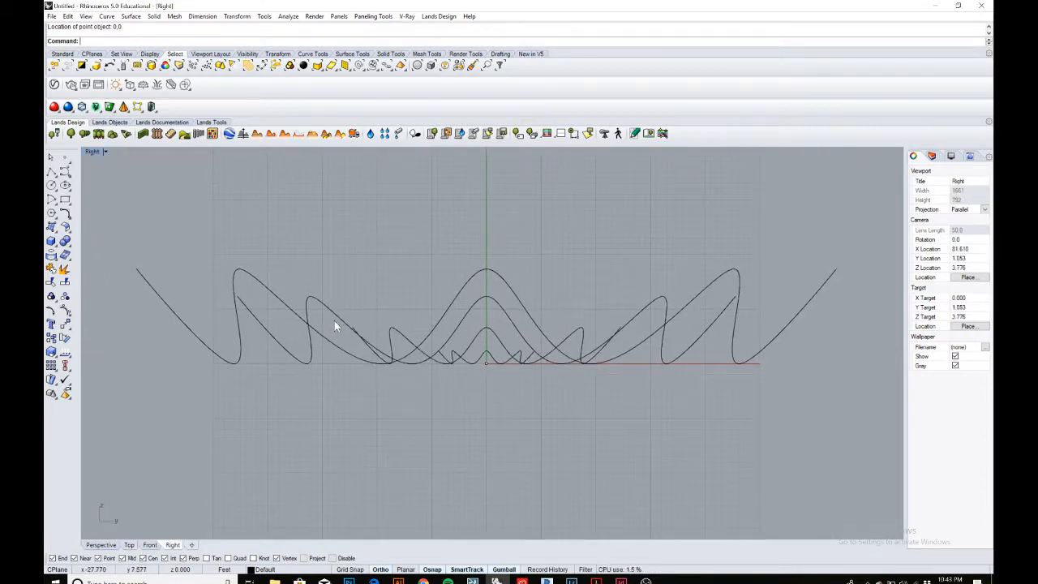
scroll(244, 288, up, 1)
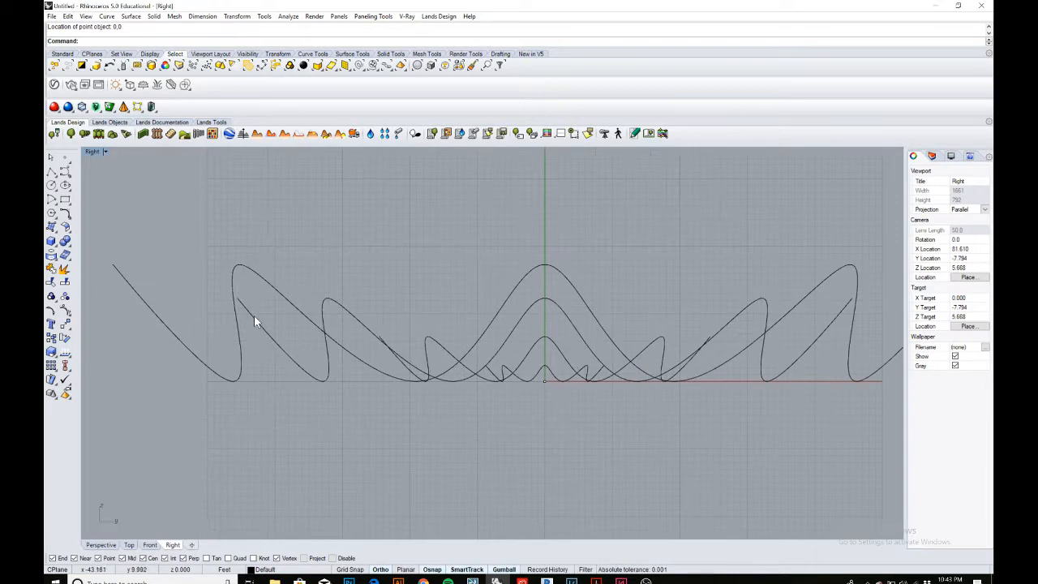
scroll(264, 336, down, 2)
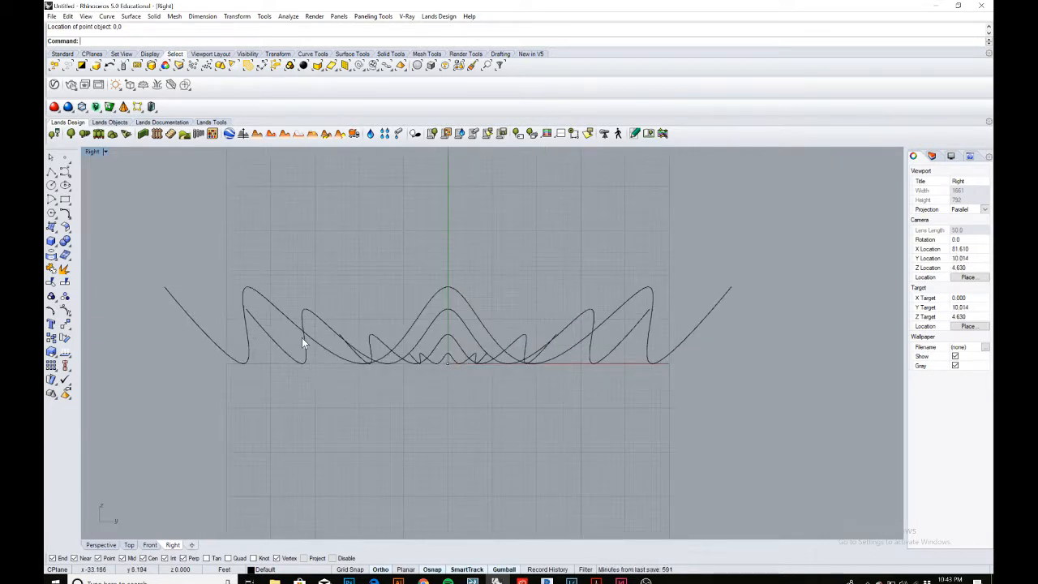
scroll(315, 350, up, 2)
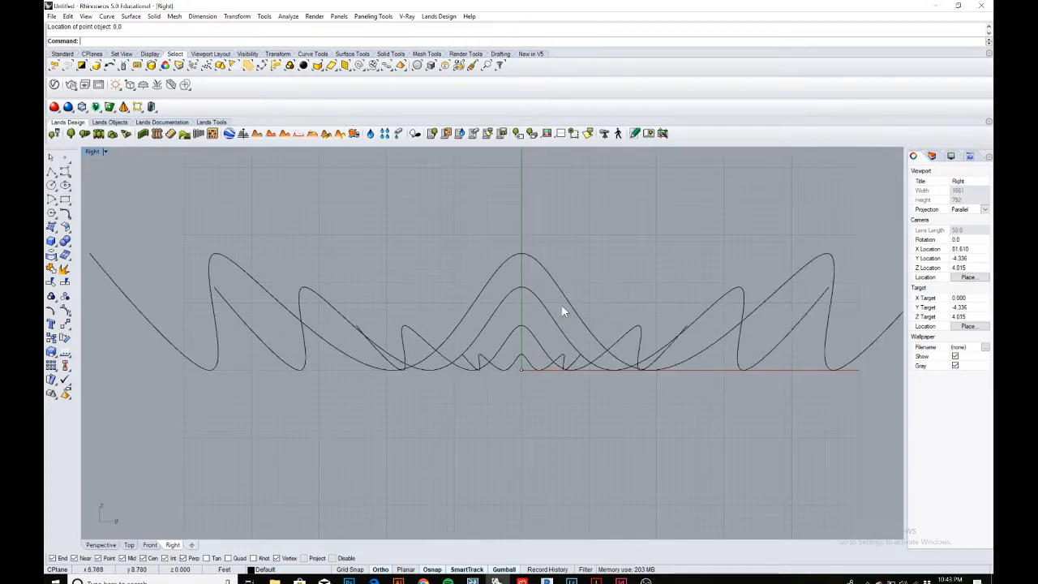
scroll(265, 341, down, 2)
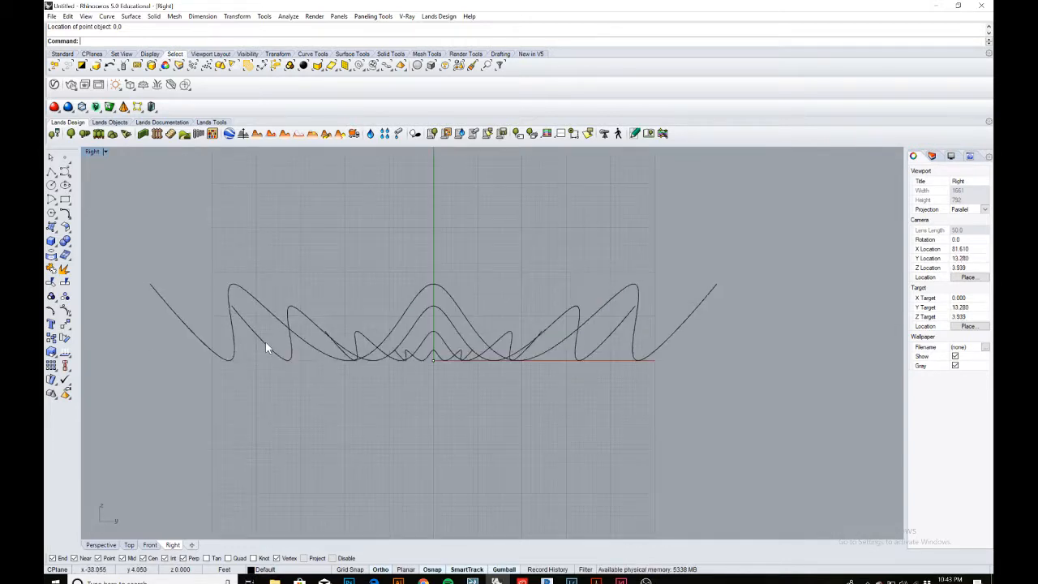
click(286, 347)
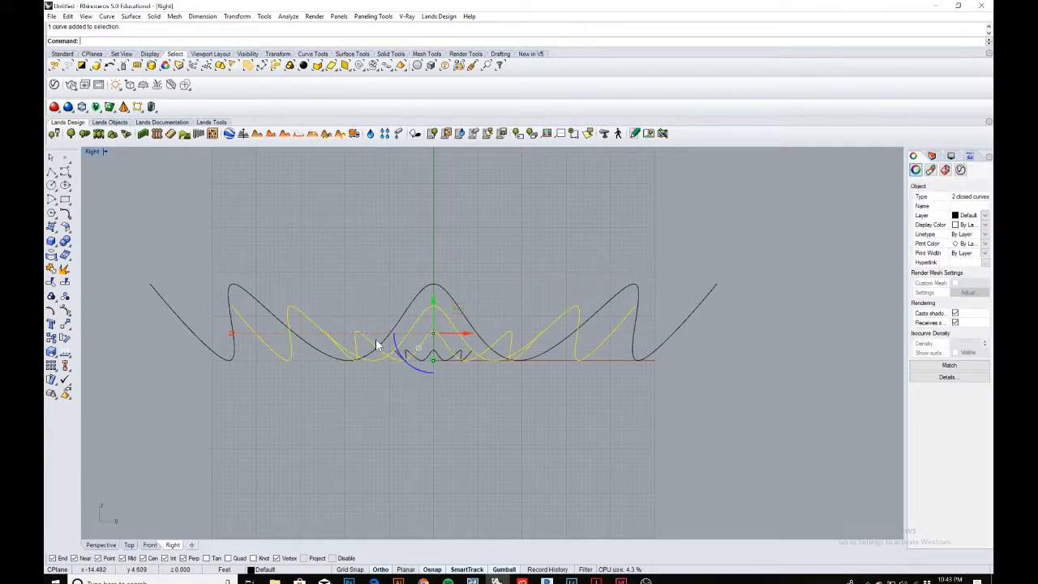
scroll(418, 365, up, 5)
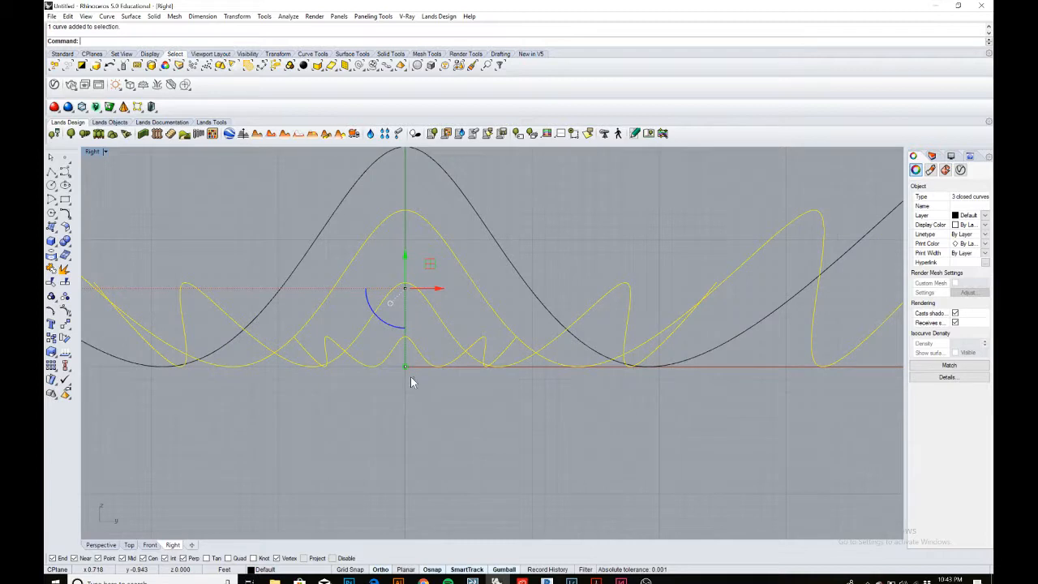
click(405, 368)
scroll(405, 373, down, 3)
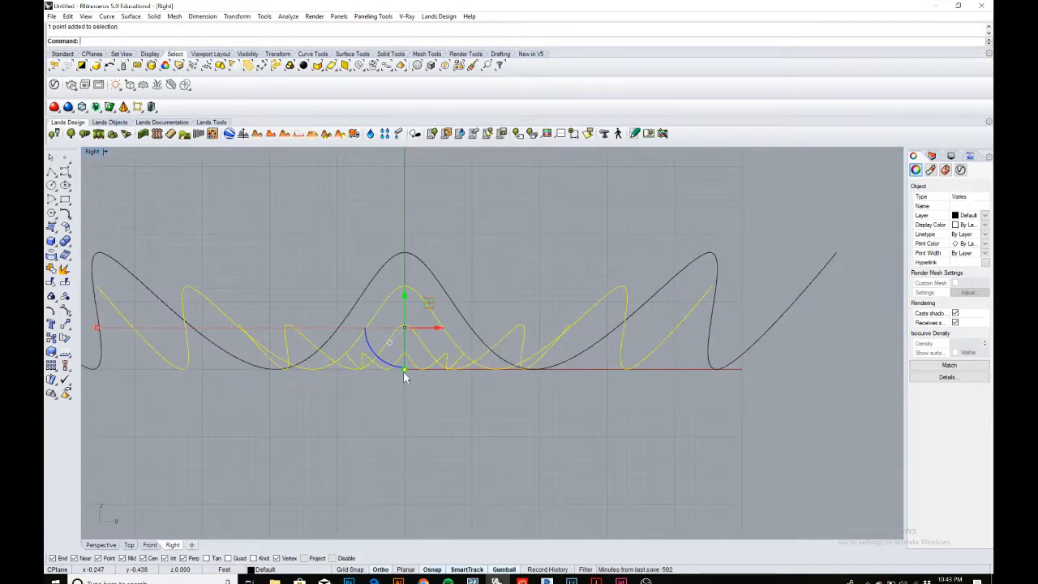
scroll(403, 371, down, 2)
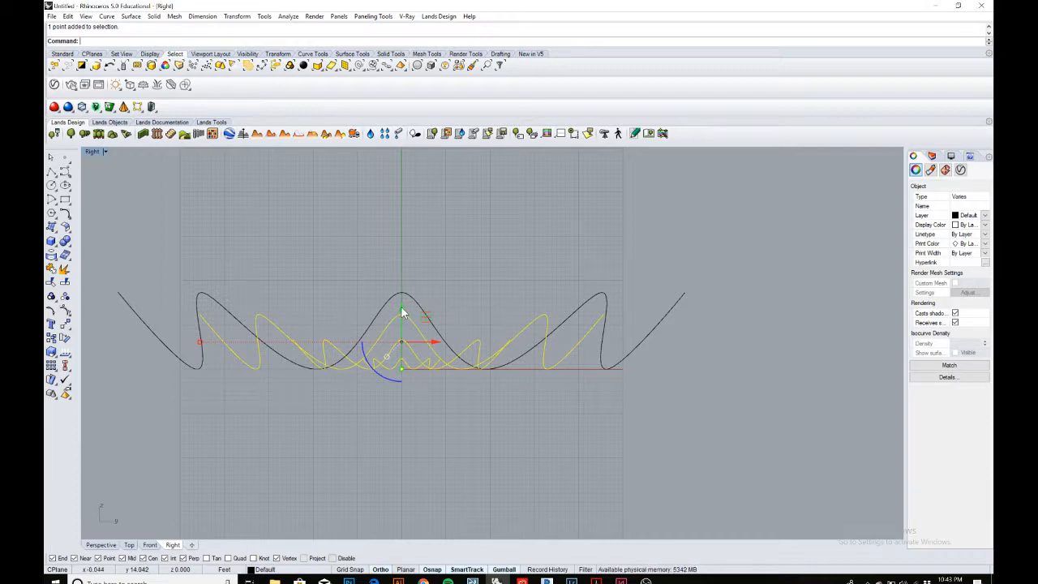
drag(402, 308, 400, 297)
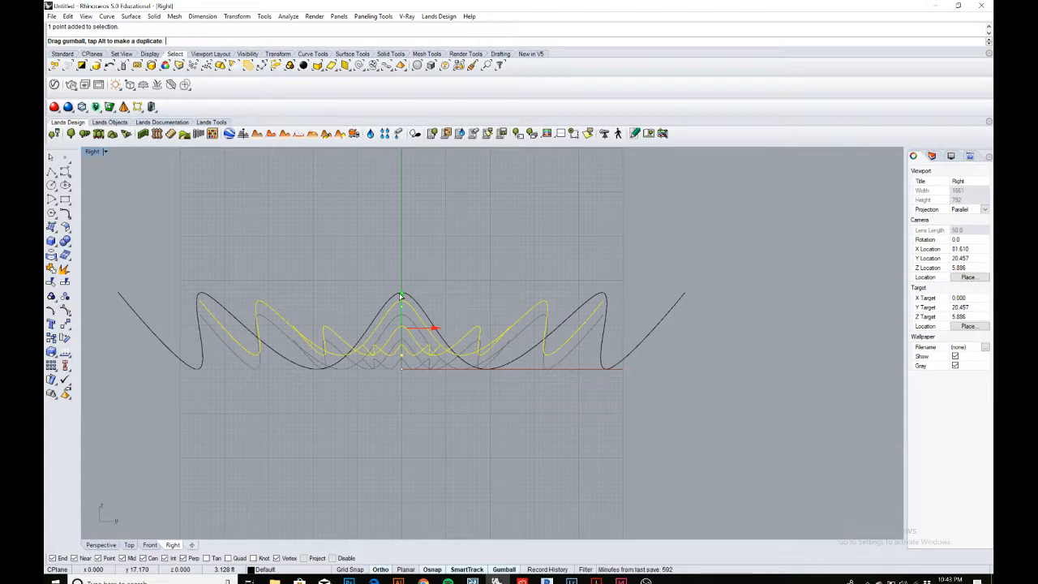
drag(400, 296, 401, 297)
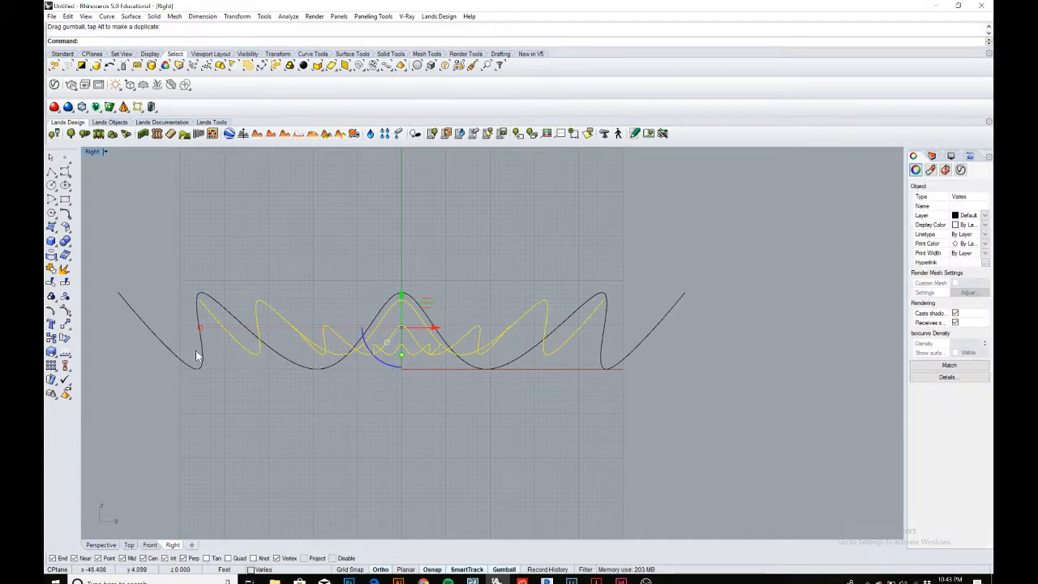
Deselect the larger copies one at a time, lifting the remaining curves and point higher after each.
ctrl+click(242, 347)
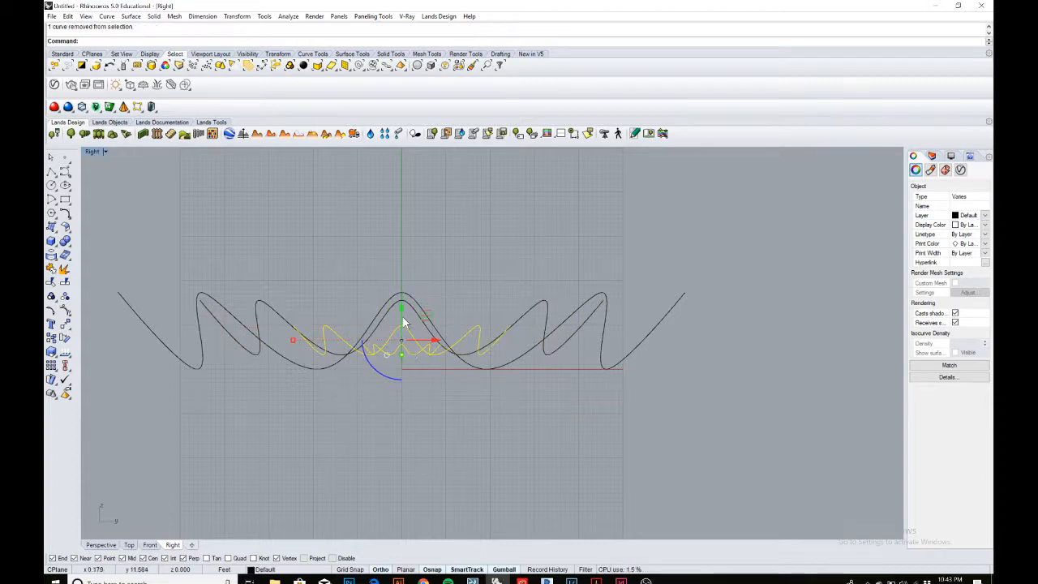
scroll(401, 312, up, 3)
drag(400, 316, 399, 301)
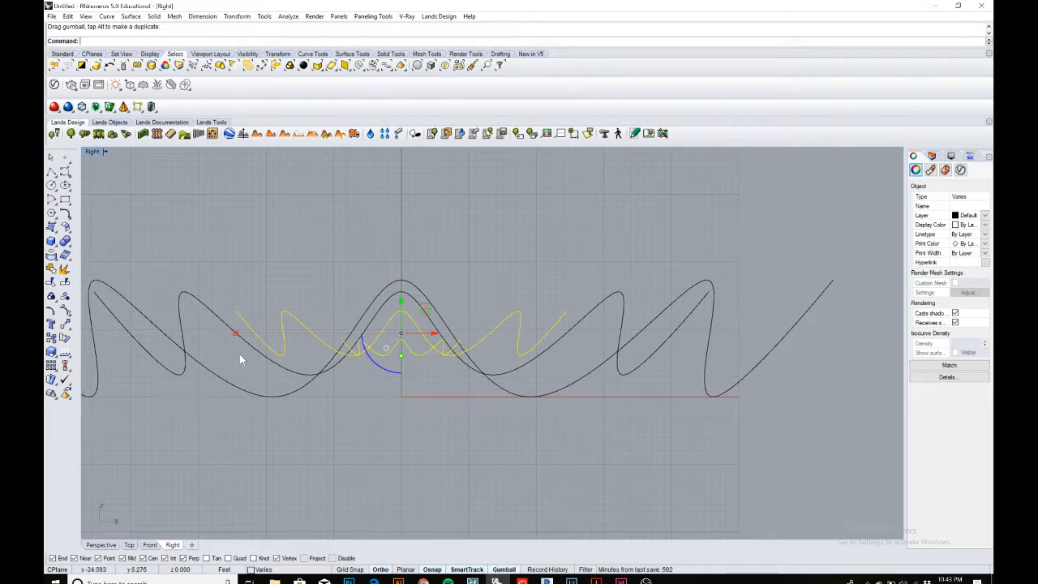
ctrl+click(284, 357)
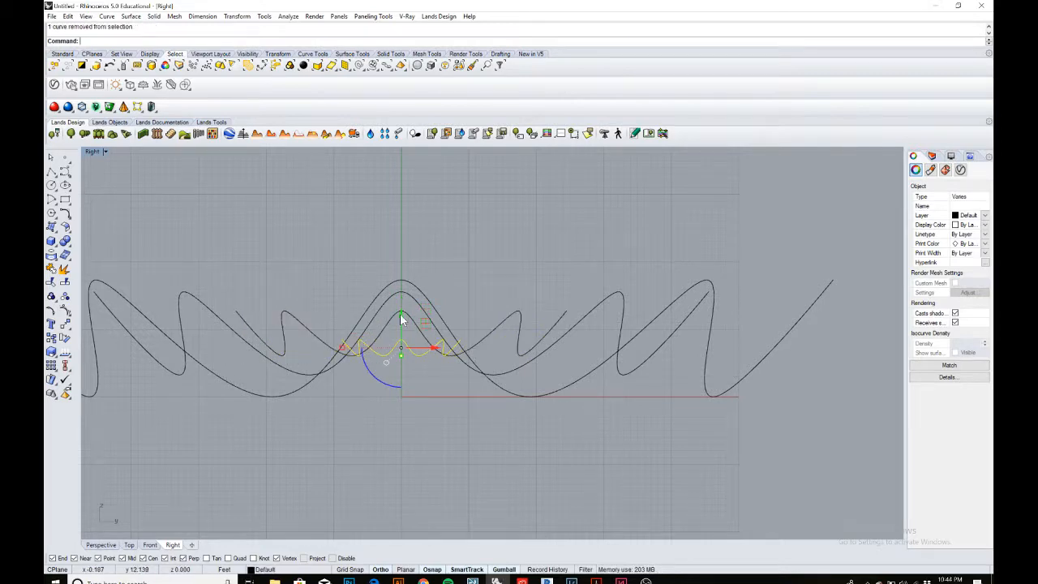
drag(400, 313, 401, 302)
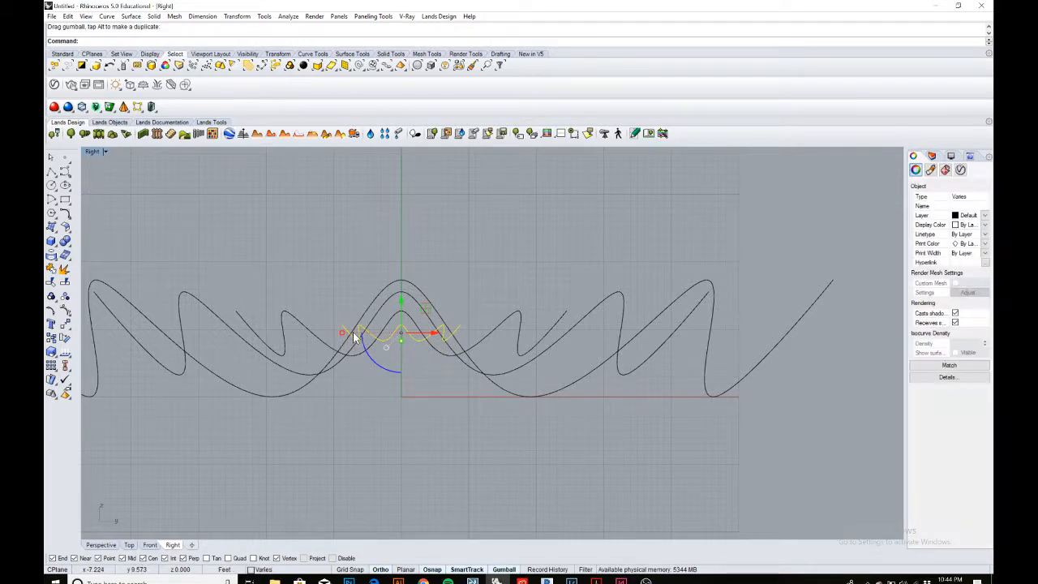
Deselect the smallest curve and raise the centre point alone above the nested curves.
ctrl+click(377, 342)
scroll(391, 335, up, 2)
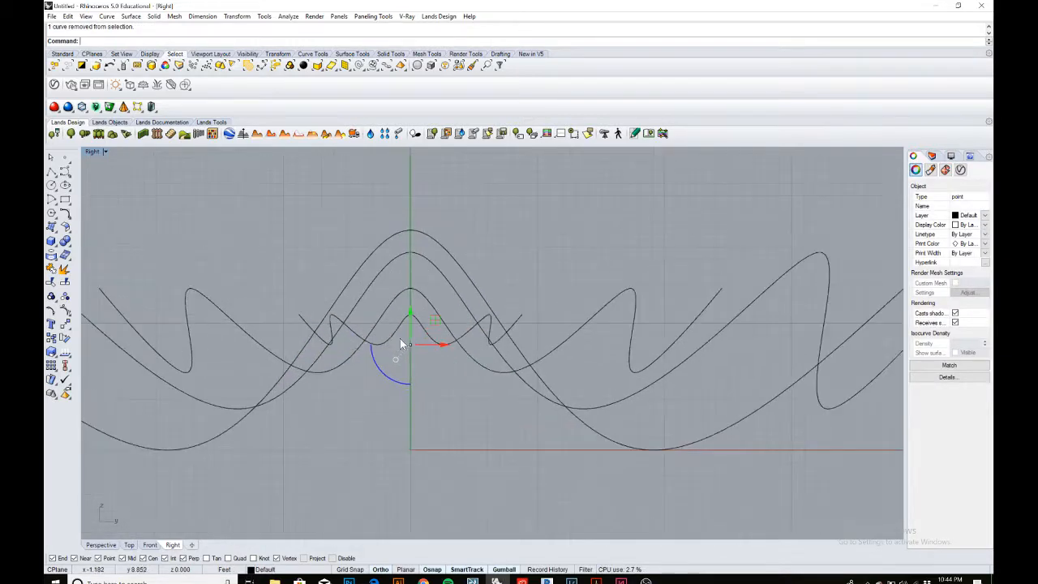
scroll(411, 348, down, 2)
drag(411, 314, 409, 301)
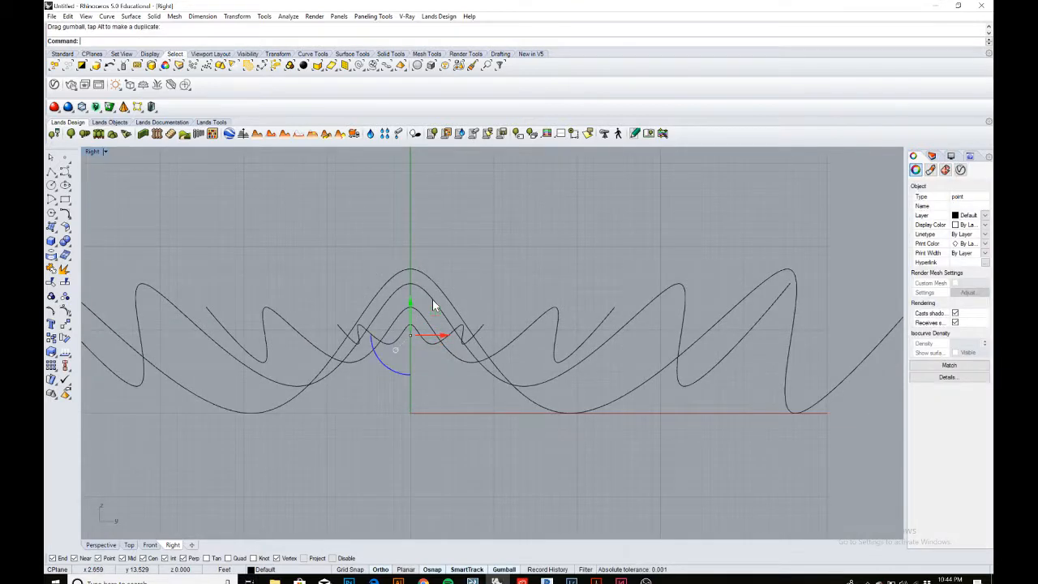
Start a Loft in the Perspective view and pick the nested curves from outermost to smallest, ending at the centre point.
click(502, 273)
scroll(495, 272, down, 8)
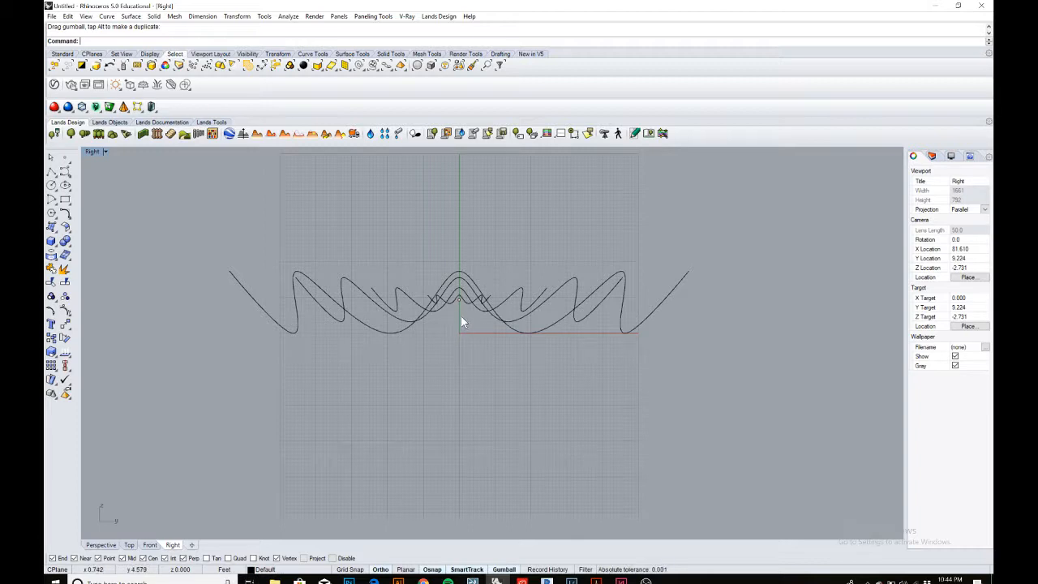
double_click(91, 152)
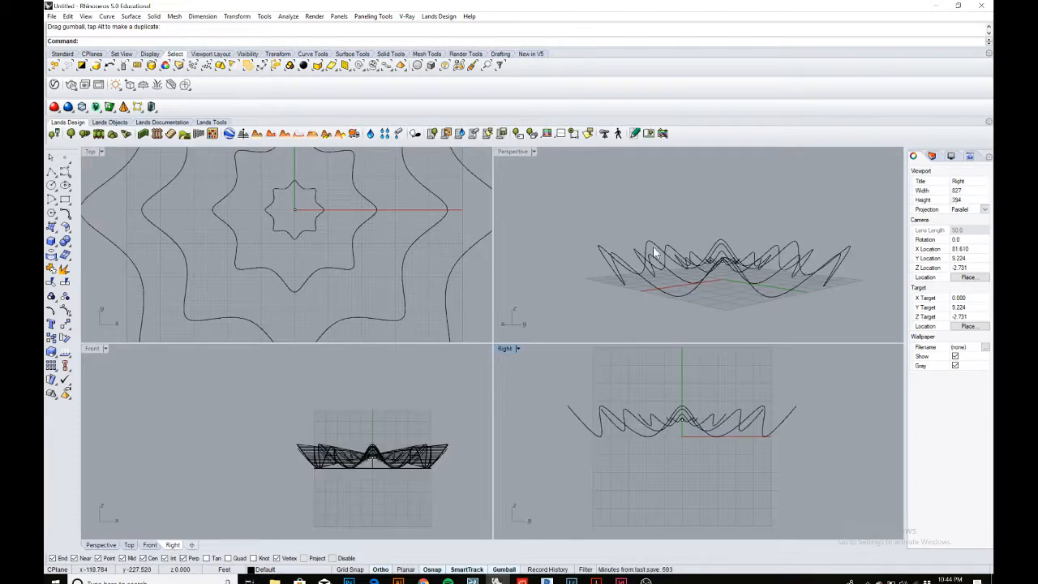
double_click(517, 151)
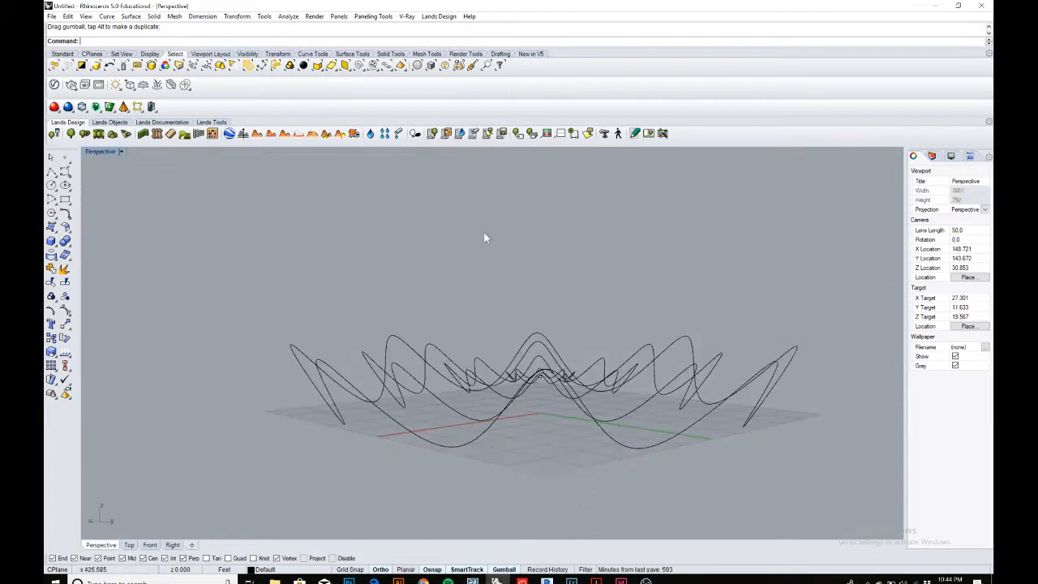
right_drag(486, 235, 531, 327)
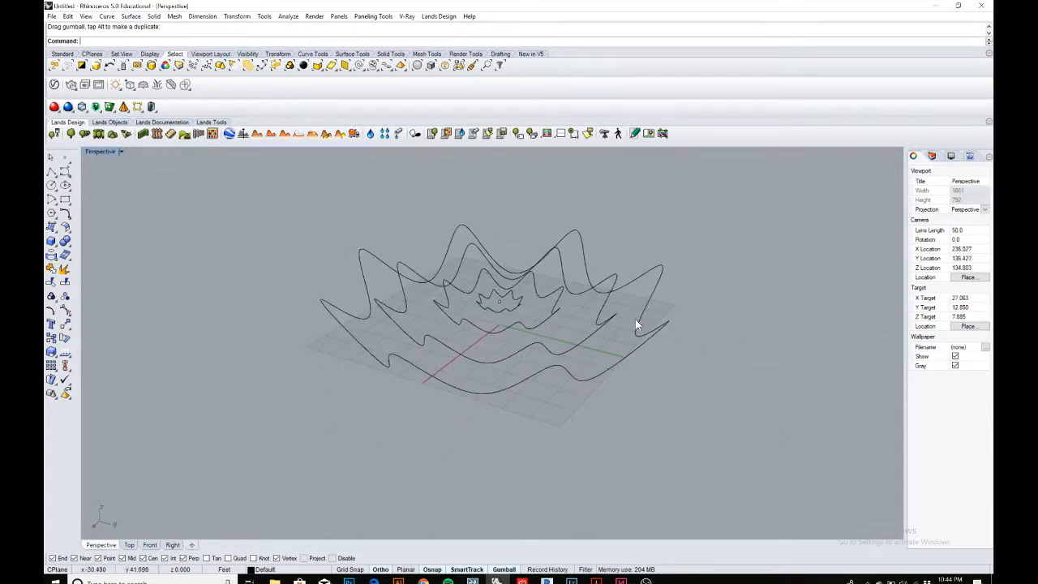
scroll(635, 319, up, 2)
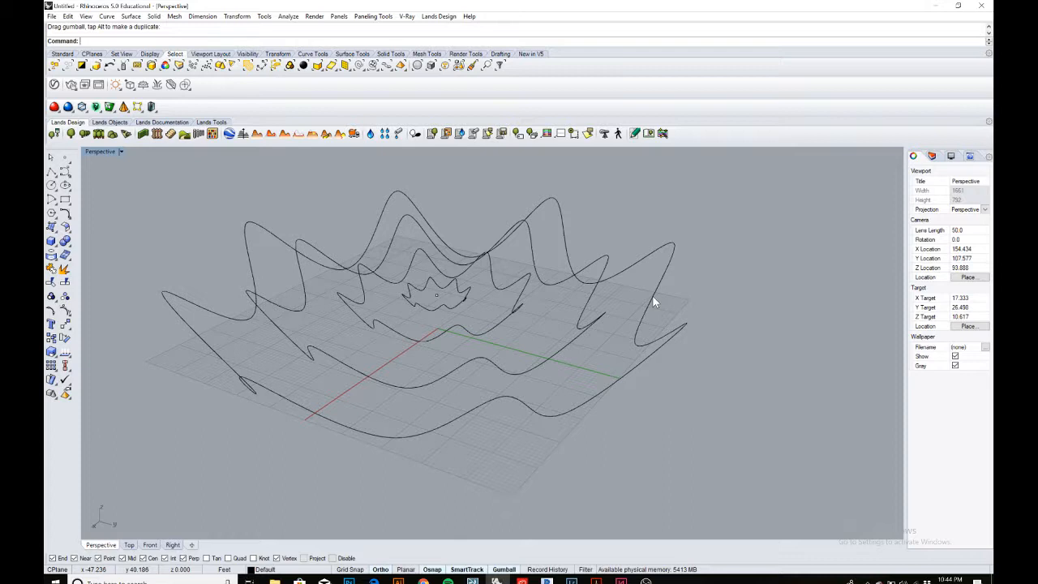
text(loft)
key(Return)
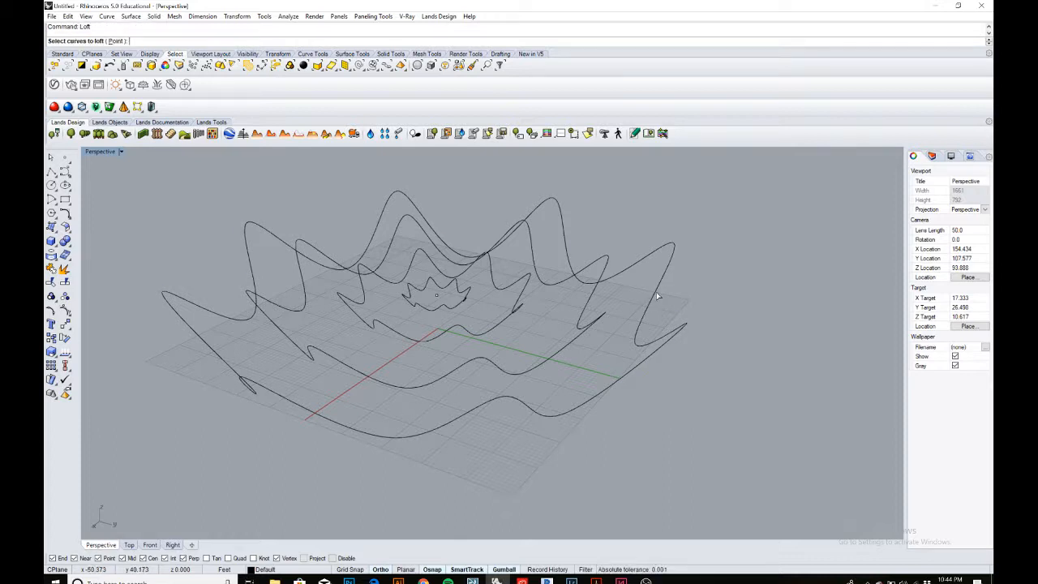
click(657, 296)
click(585, 310)
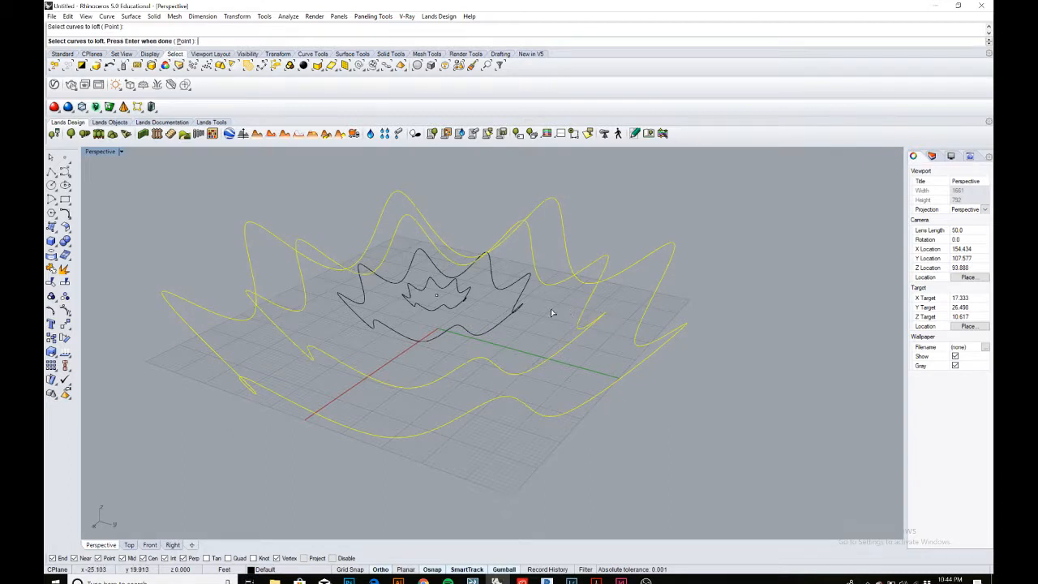
click(504, 318)
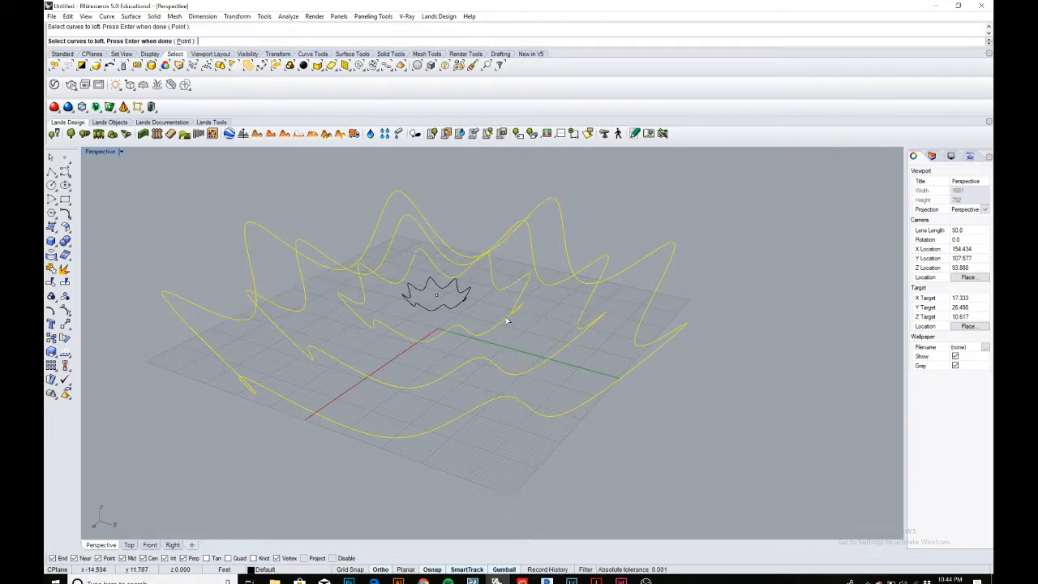
click(461, 306)
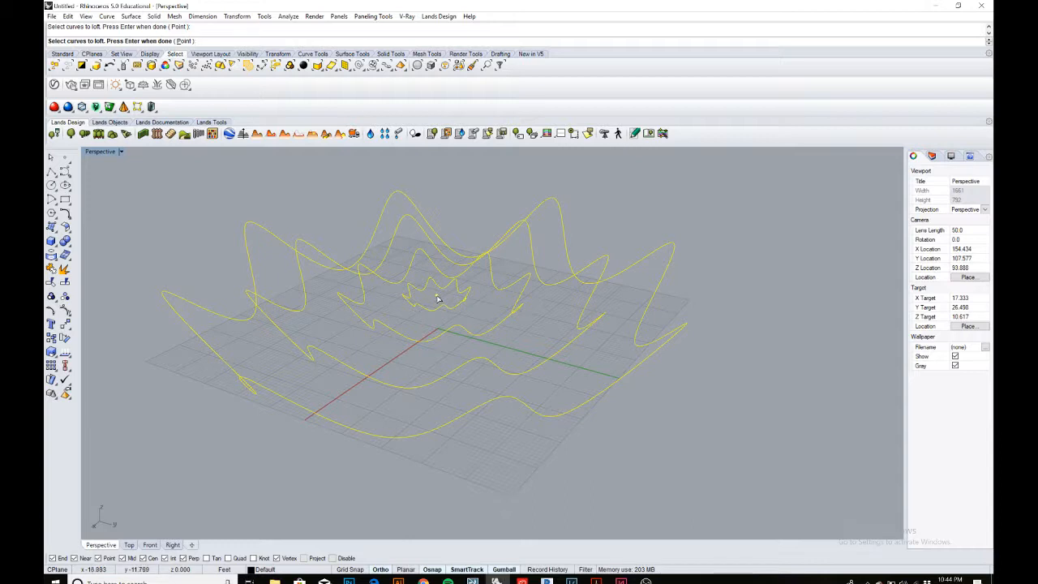
key(Return)
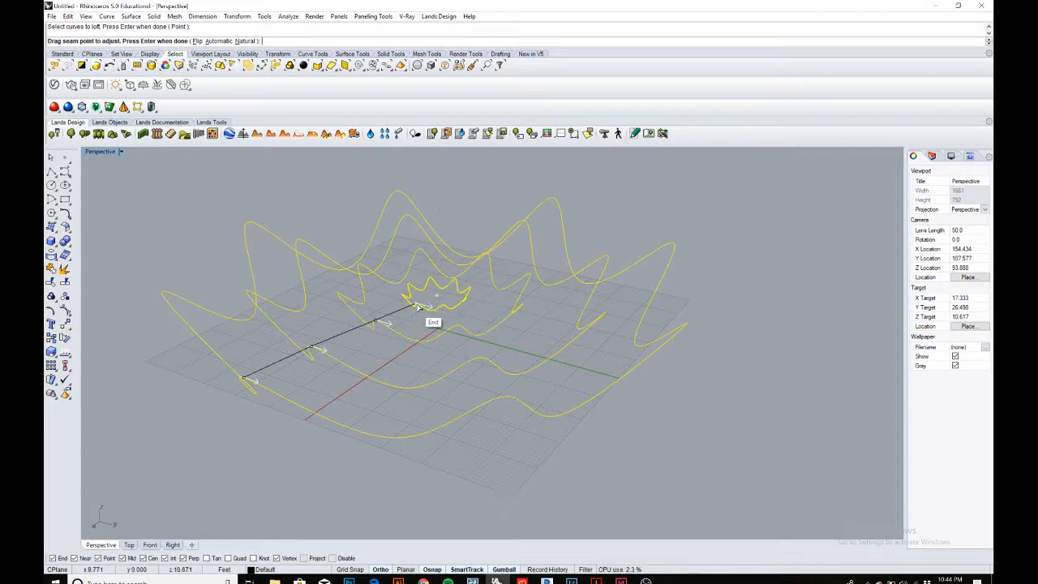
Align the loft seam along one line and accept the loft with Normal style.
drag(415, 303, 247, 372)
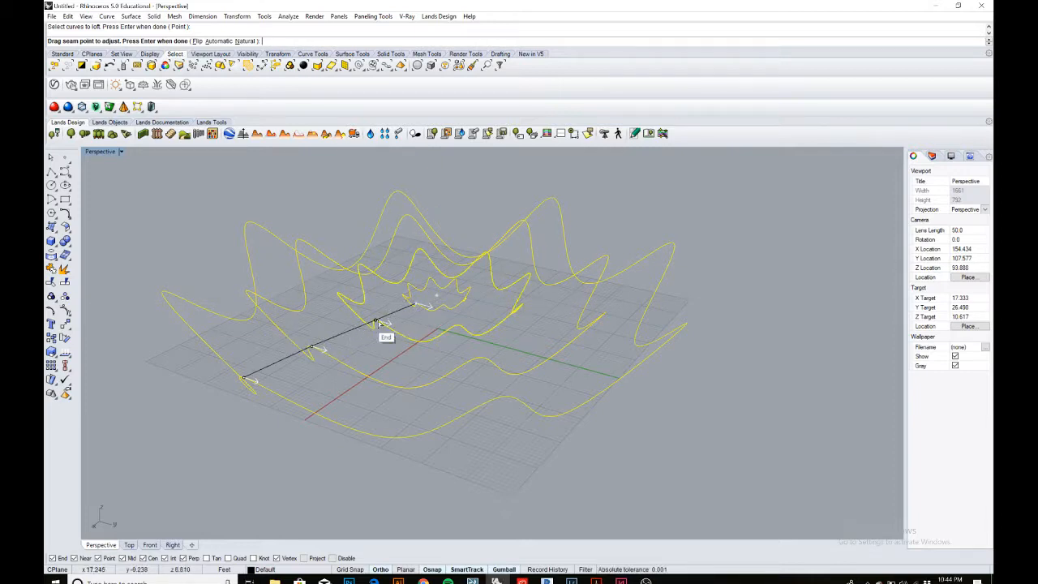
key(Return)
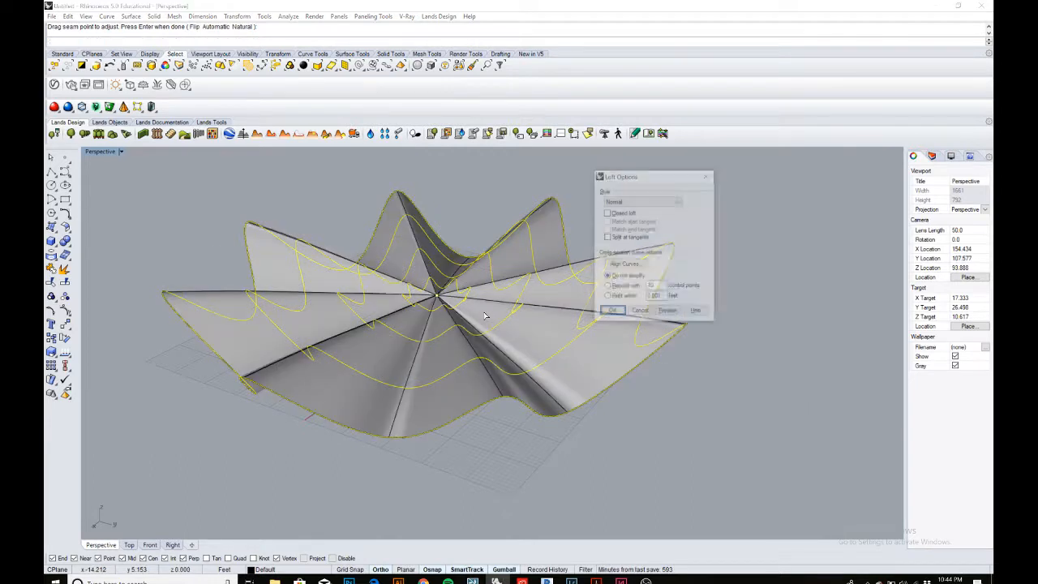
click(612, 313)
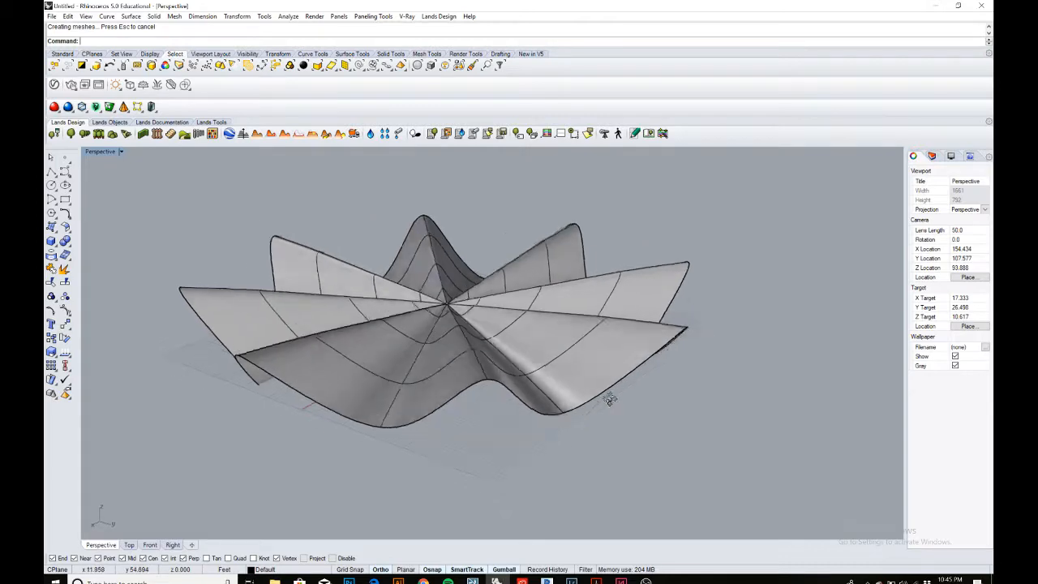
Rename Layer 01 to Curves in the layers list.
right_drag(608, 397, 524, 349)
click(932, 155)
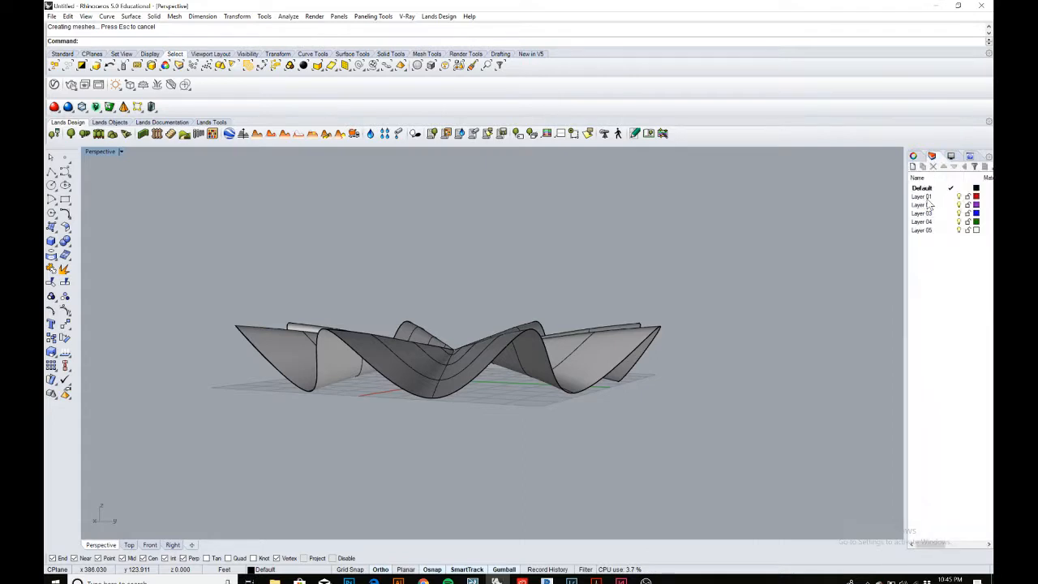
click(926, 198)
click(923, 197)
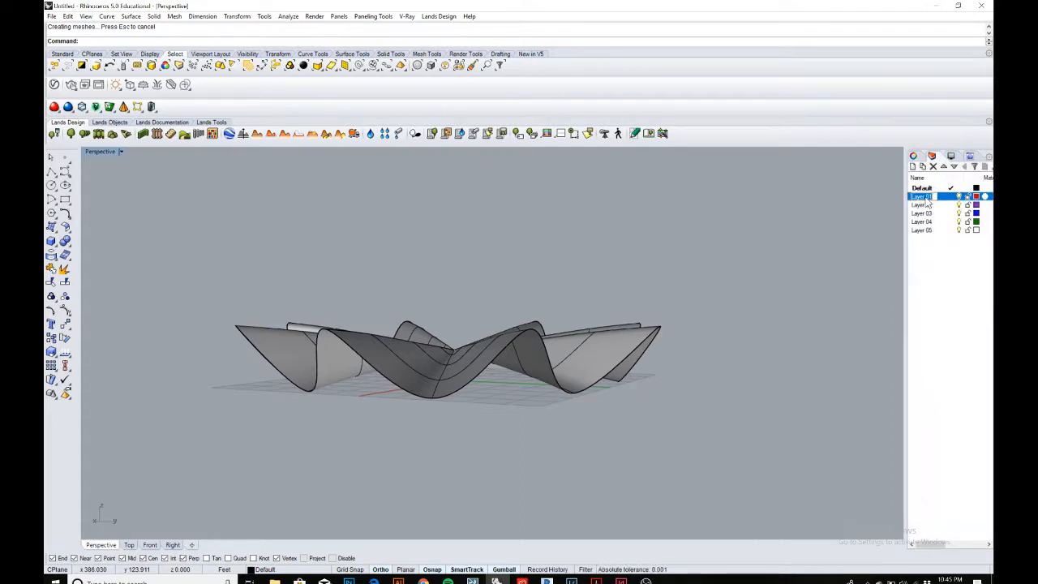
text(cu)
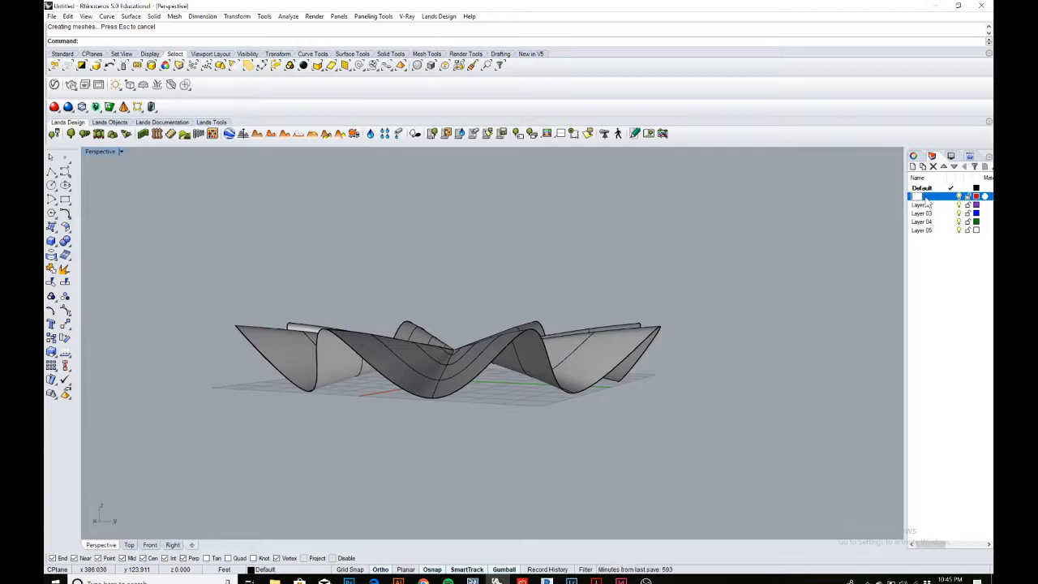
text(rve)
key(Return)
Rename Layer 02 to Surface.
click(922, 205)
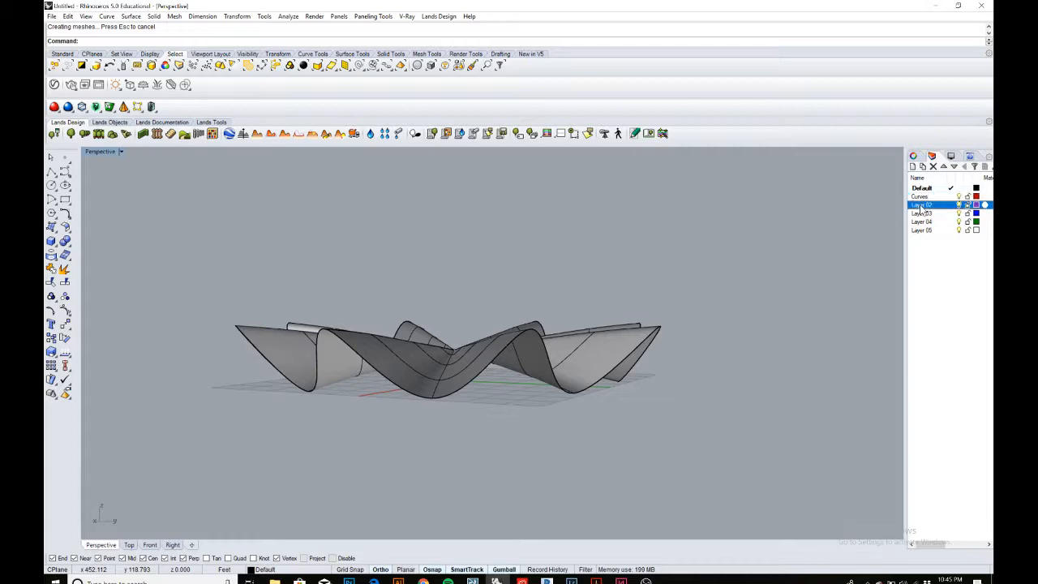
double_click(922, 208)
click(921, 207)
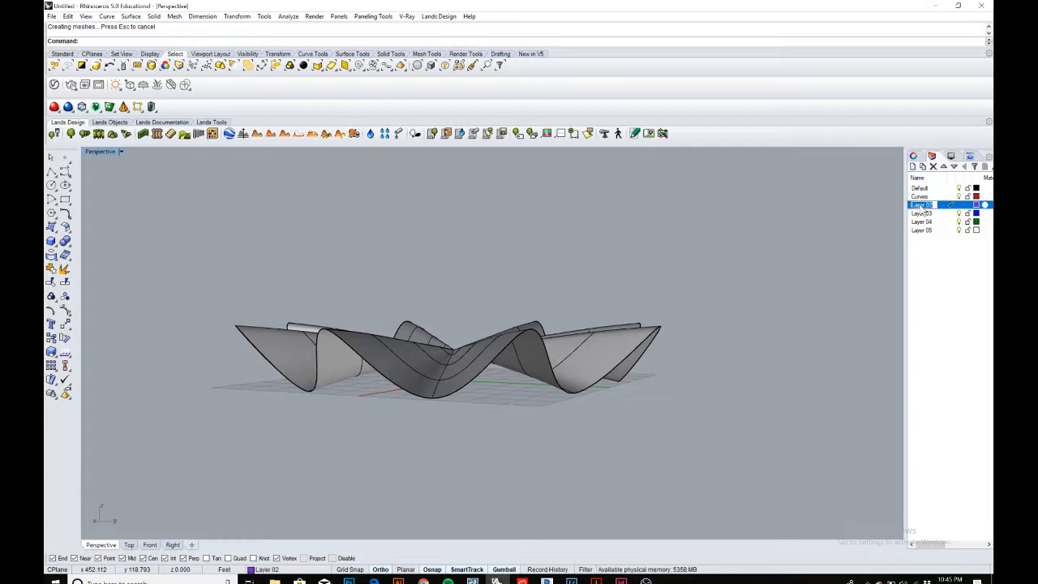
text(Surfaces)
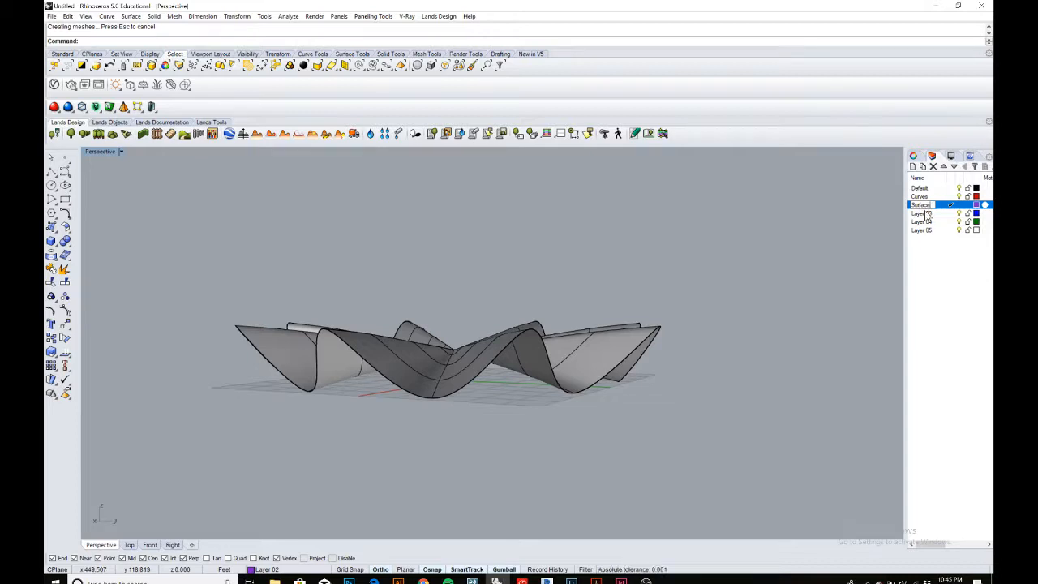
Rename Layer 03 to Pipe.
click(925, 212)
click(925, 212)
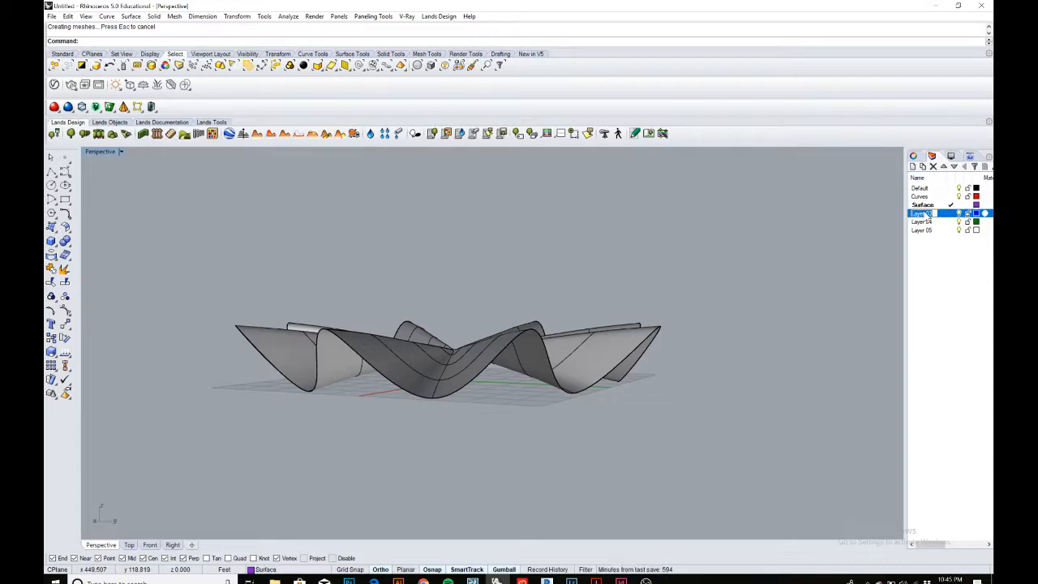
text(Pipe)
click(765, 306)
scroll(519, 324, up, 2)
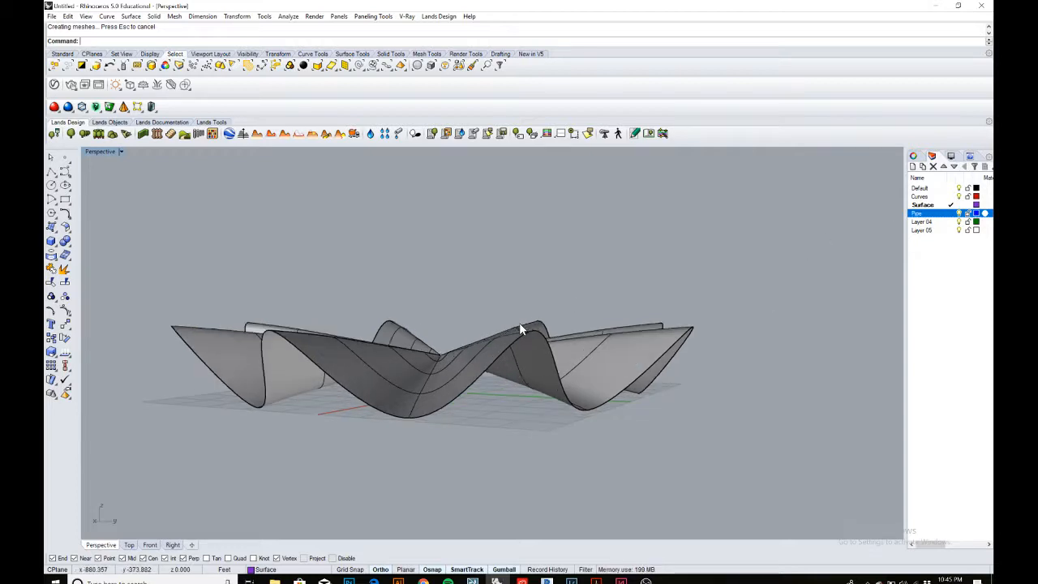
Select the lofted surface and move it onto the Surface layer.
click(556, 349)
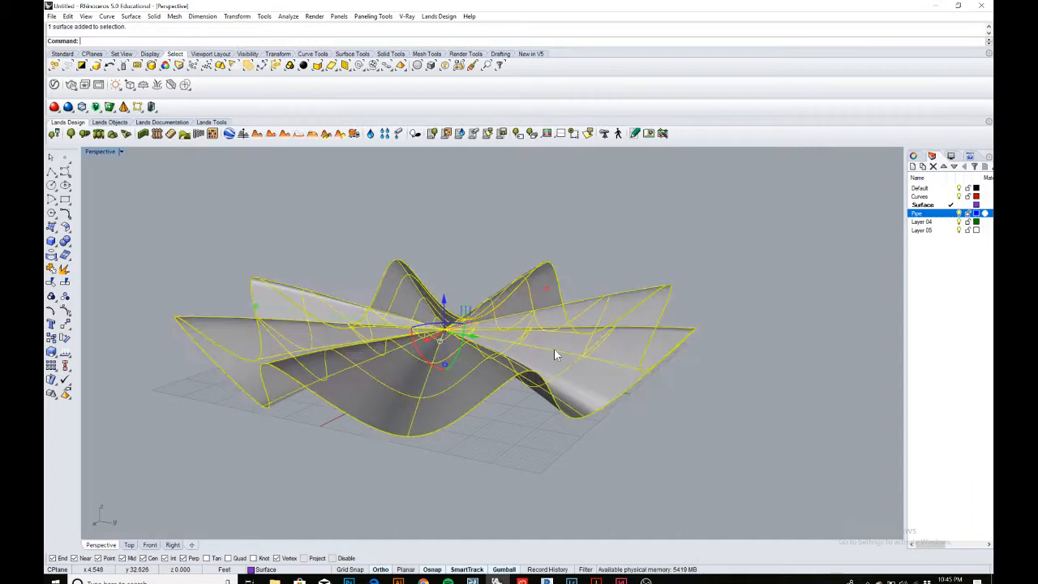
click(684, 472)
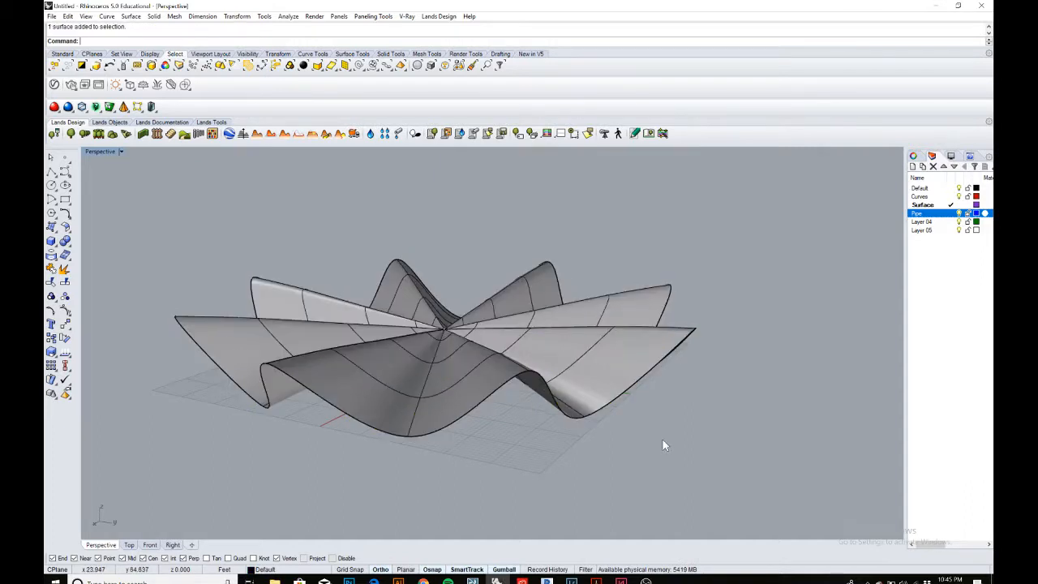
click(598, 362)
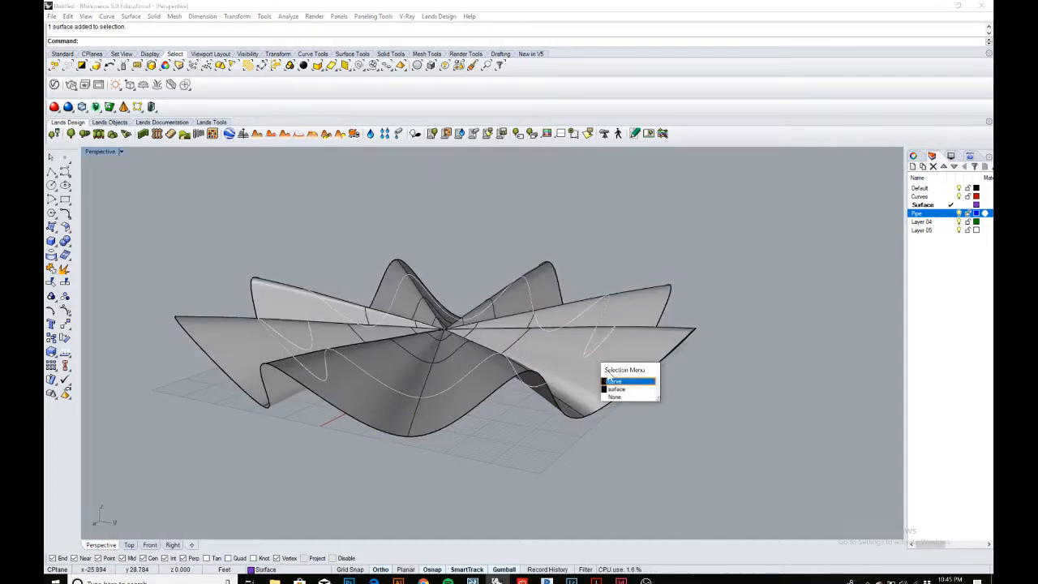
click(616, 388)
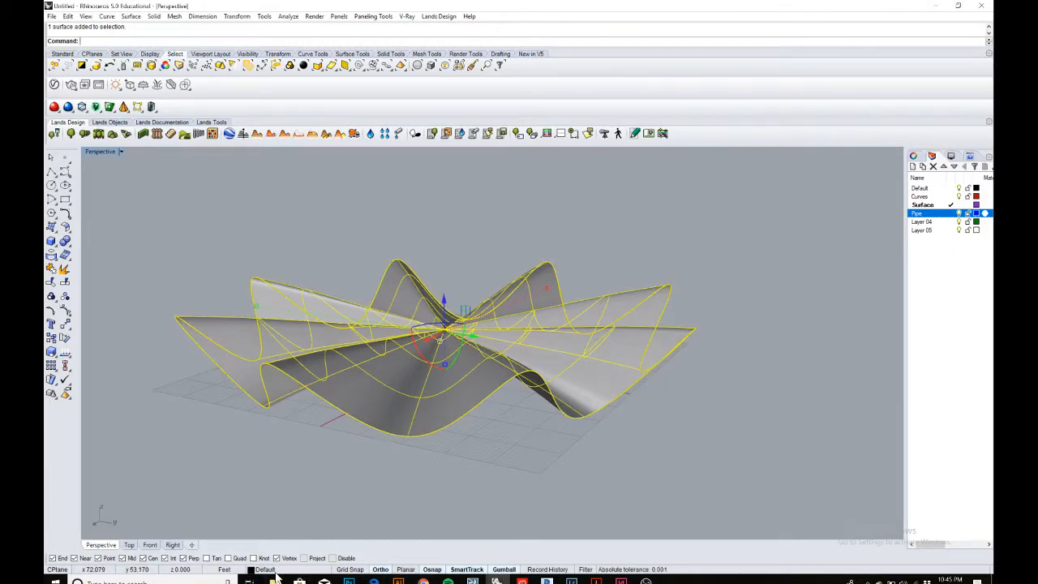
click(275, 571)
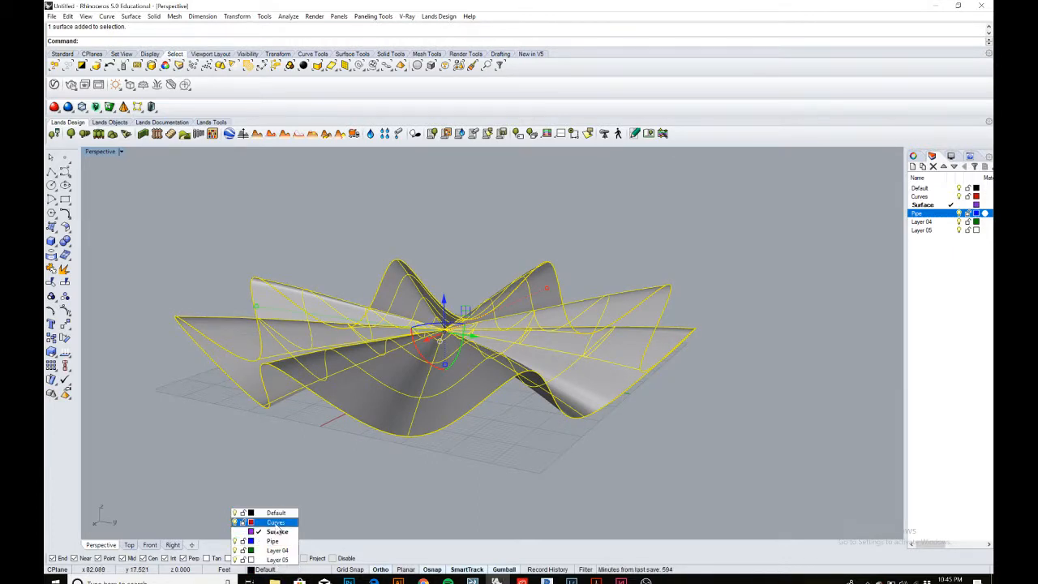
click(276, 531)
click(477, 477)
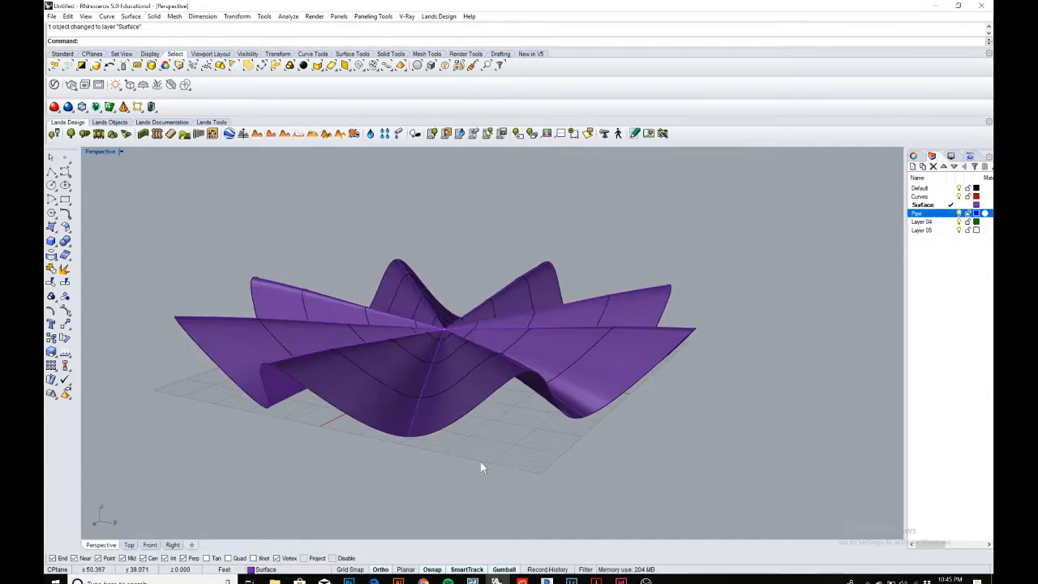
Make Default the current layer and hide the Surface layer.
right_drag(481, 467, 588, 367)
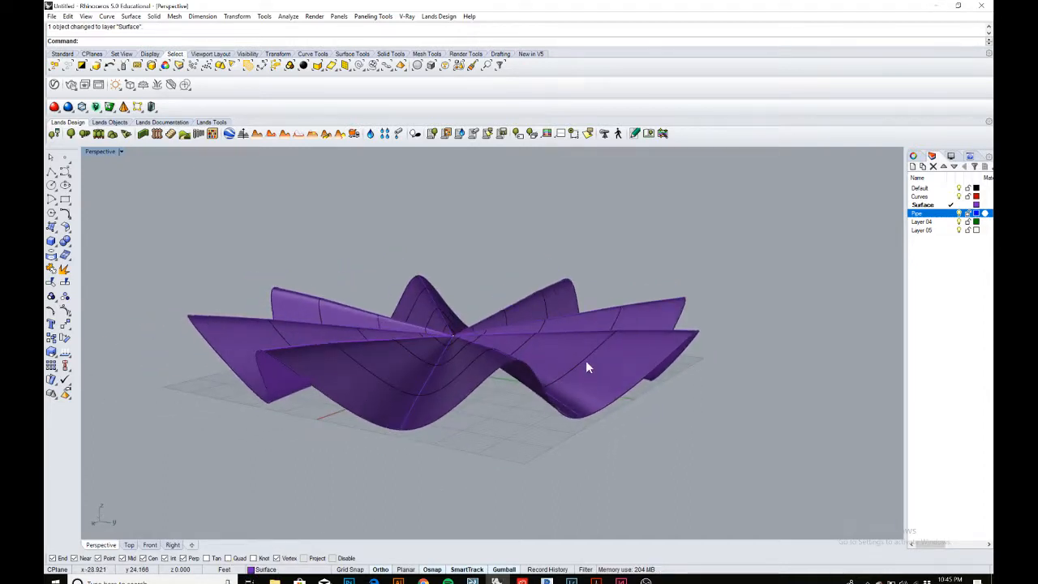
click(589, 367)
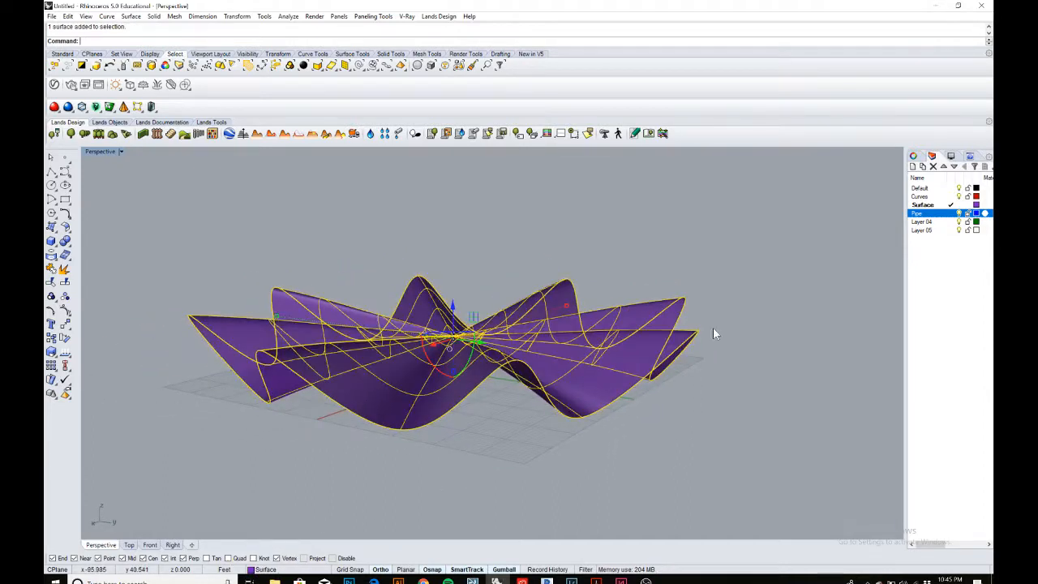
double_click(924, 189)
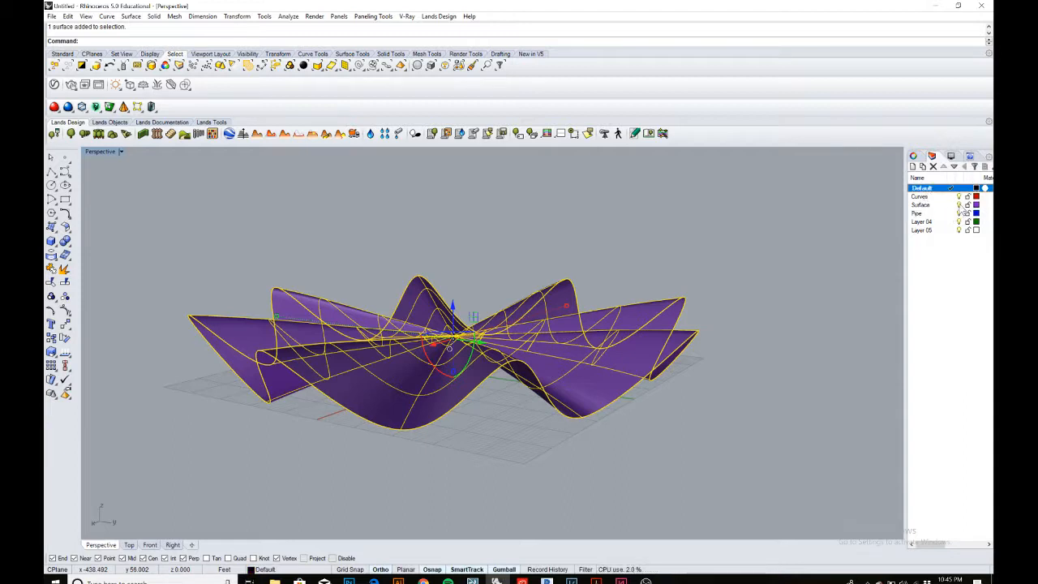
click(960, 206)
click(960, 205)
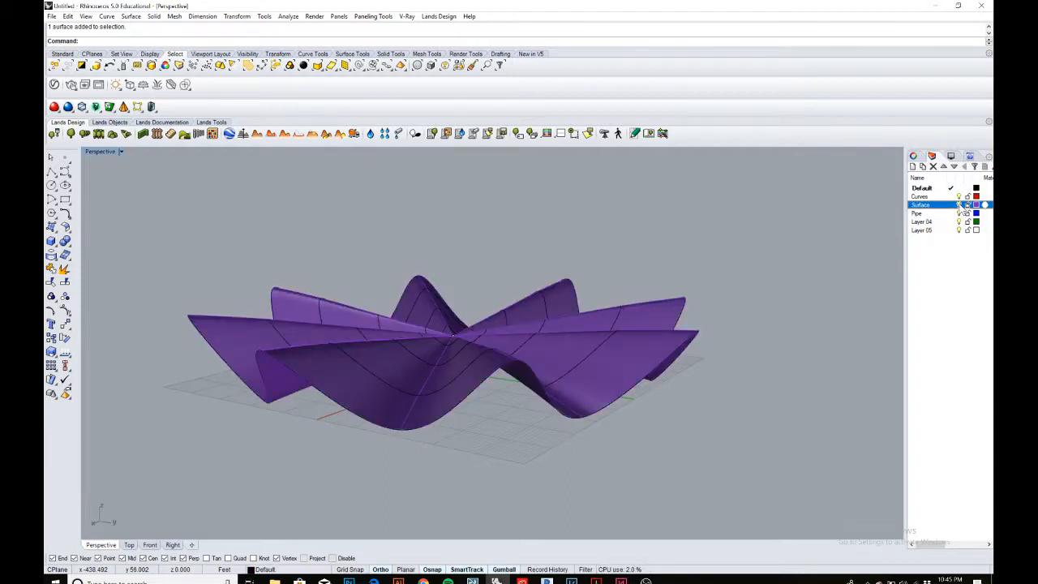
click(960, 206)
Select the lofted curves and run Pipe on them with a radius of 0.5.
scroll(730, 293, down, 4)
right_drag(728, 290, 682, 309)
scroll(624, 356, up, 5)
scroll(625, 359, down, 4)
mouse_move(626, 359)
right_down()
mouse_move(671, 348)
mouse_move(646, 354)
right_up()
scroll(670, 349, up, 4)
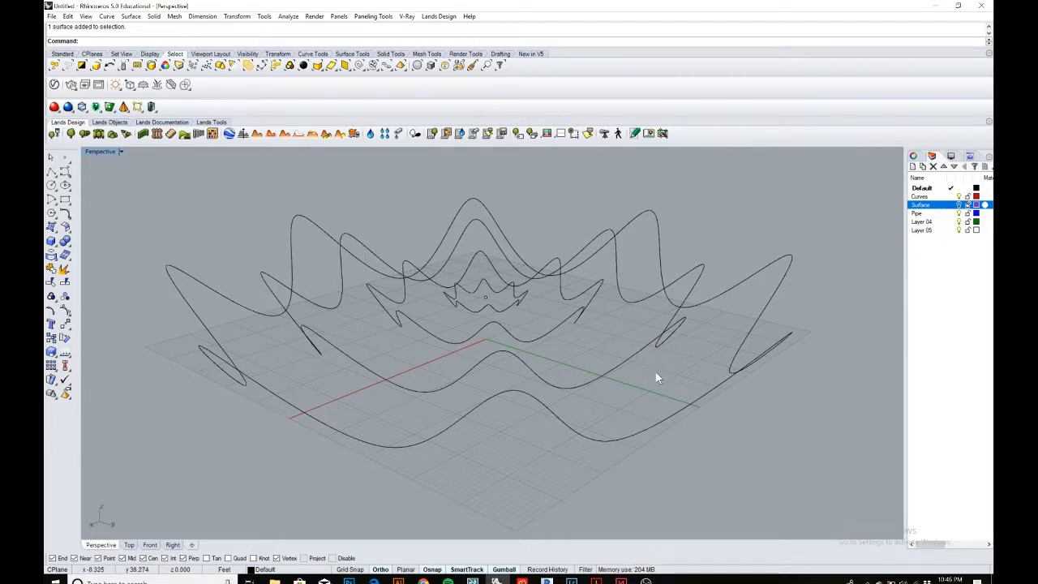
click(486, 318)
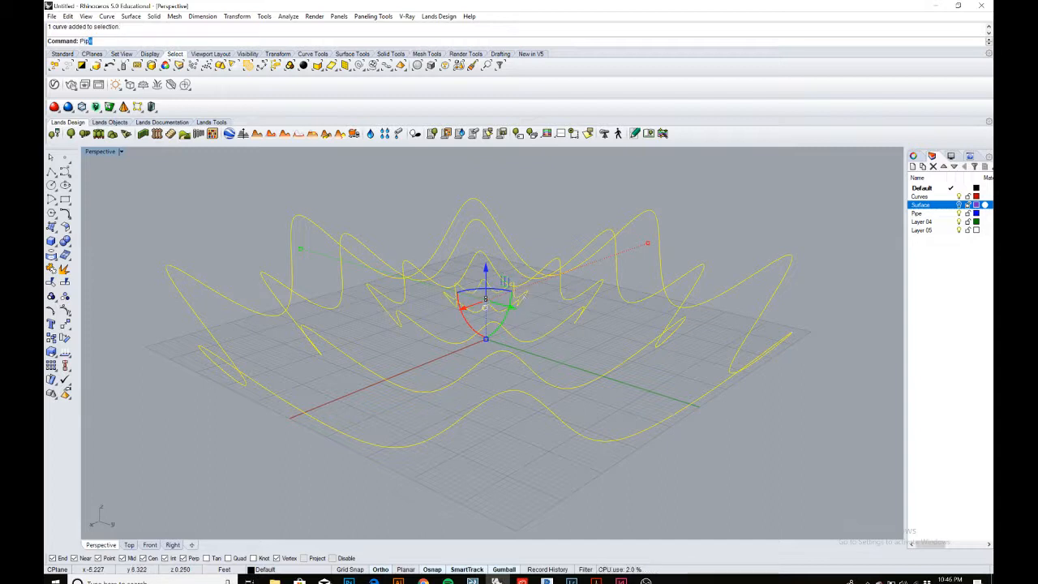
text(e)
key(Return)
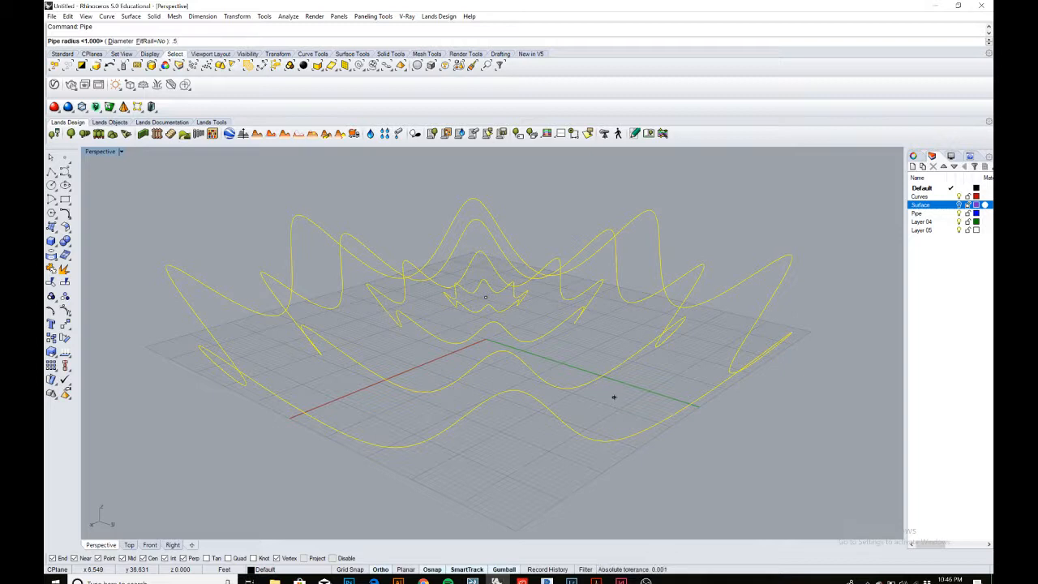
key(Return)
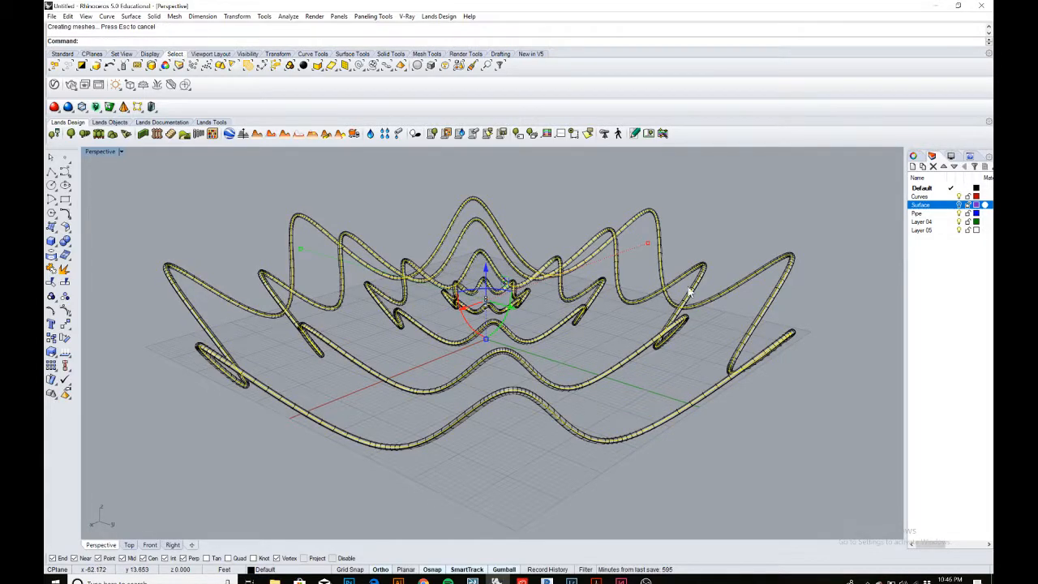
Turn the Surface layer back on to display the lofted shell together with its pipes.
click(702, 201)
scroll(703, 201, down, 7)
right_drag(687, 243, 558, 284)
scroll(552, 283, up, 6)
scroll(519, 289, up, 4)
scroll(489, 291, down, 4)
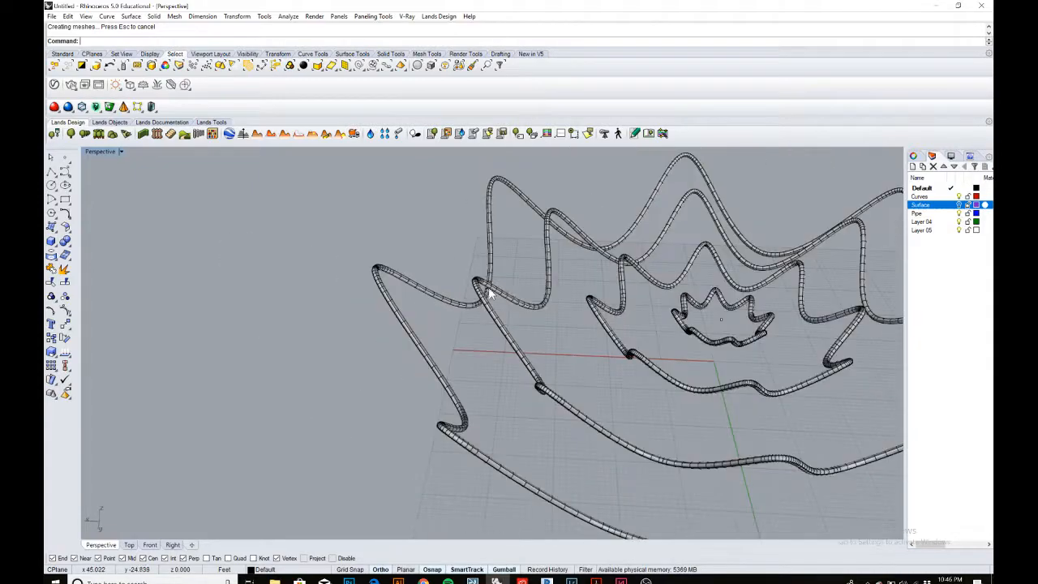
right_drag(491, 294, 676, 301)
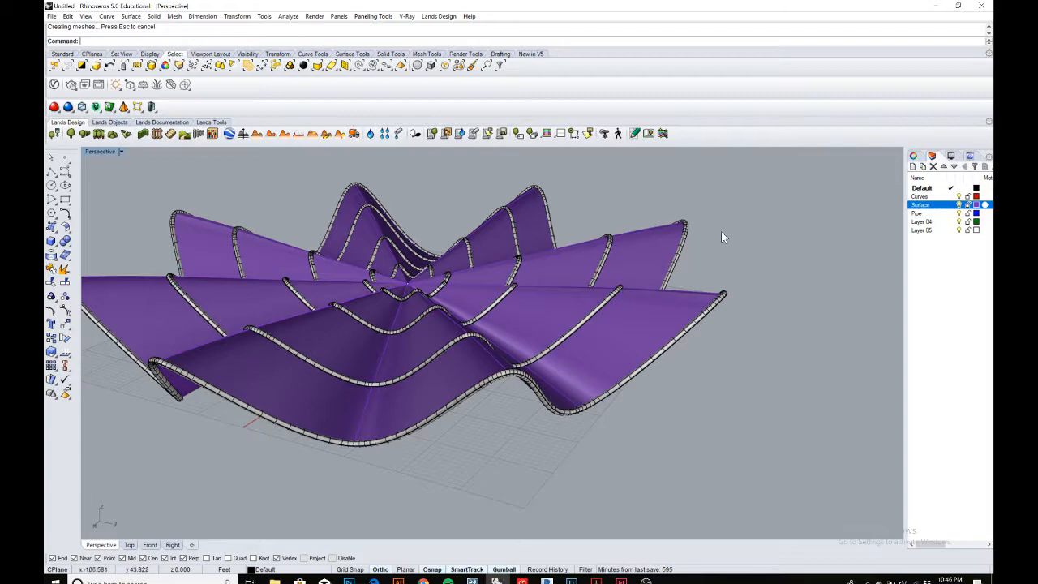
right_drag(721, 231, 594, 291)
right_drag(473, 301, 324, 284)
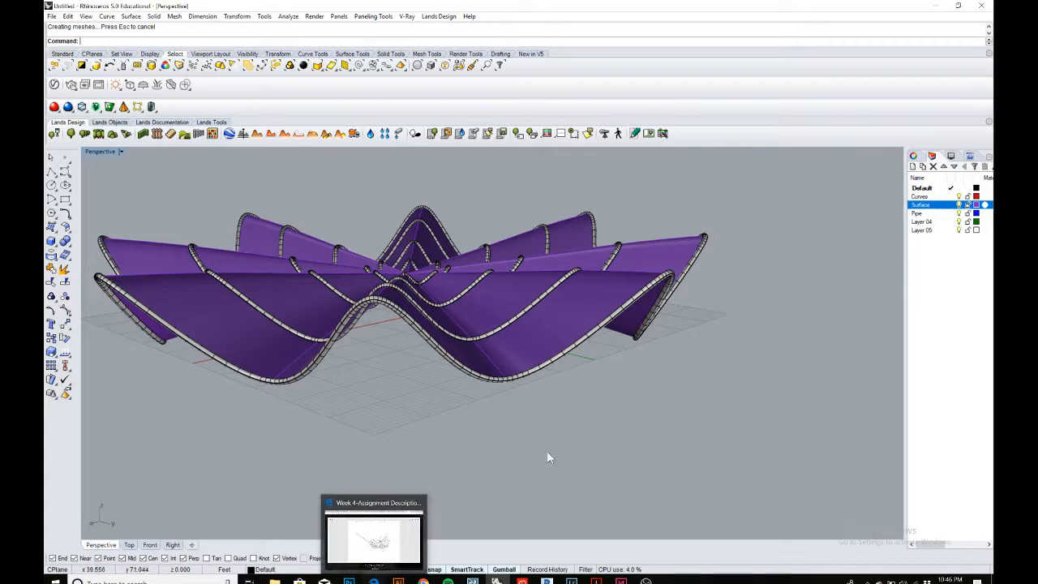
Switch to the assignment PDF in the browser and read the contour instructions.
click(374, 581)
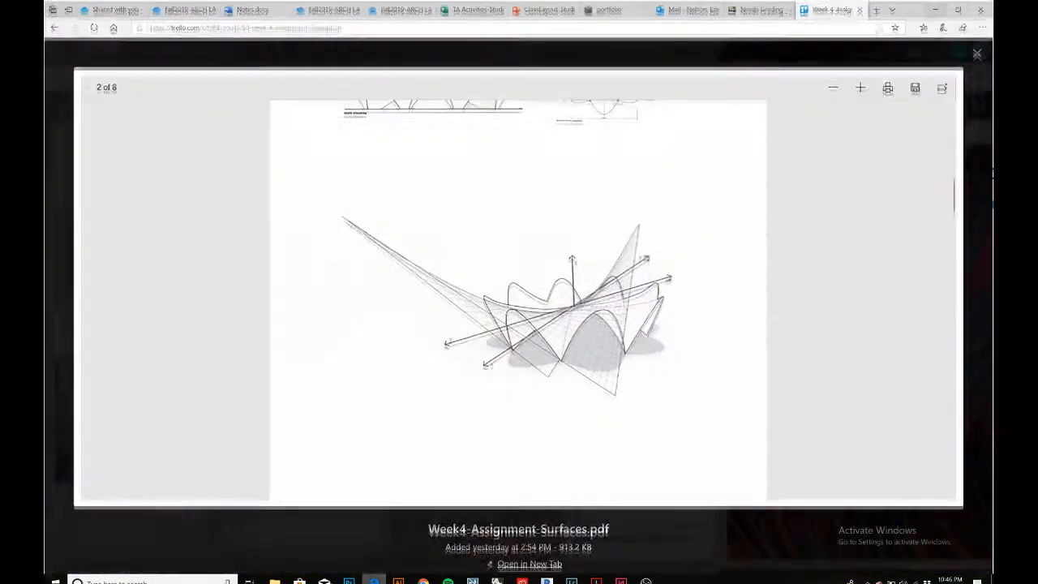
scroll(443, 448, down, 9)
scroll(443, 449, down, 4)
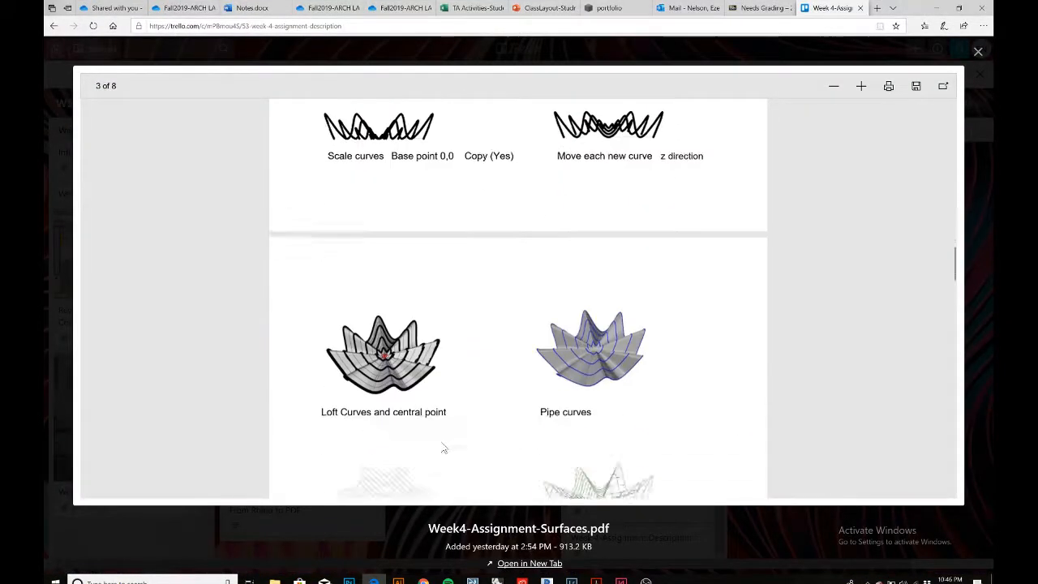
scroll(372, 451, down, 2)
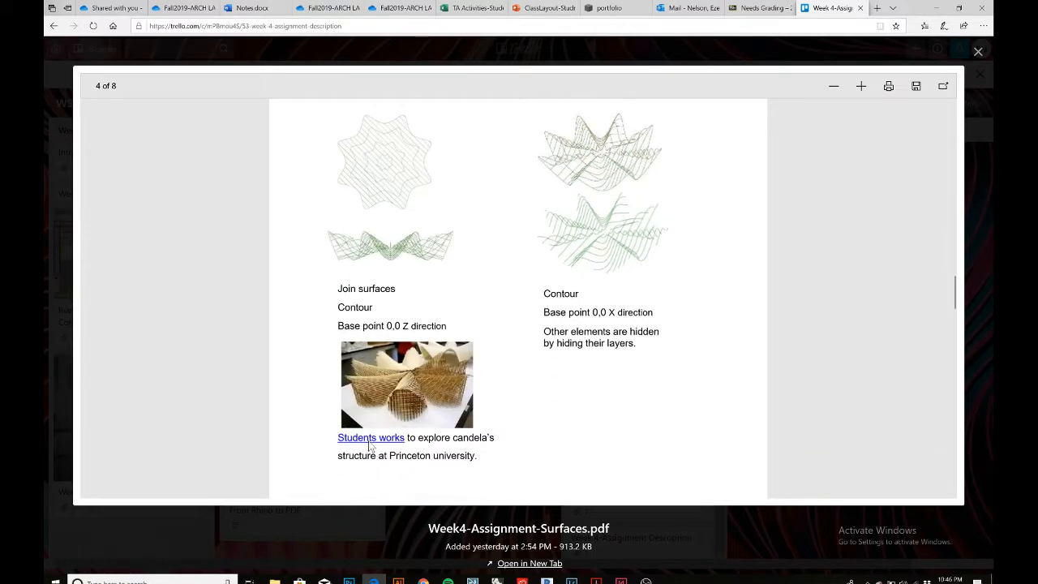
click(934, 8)
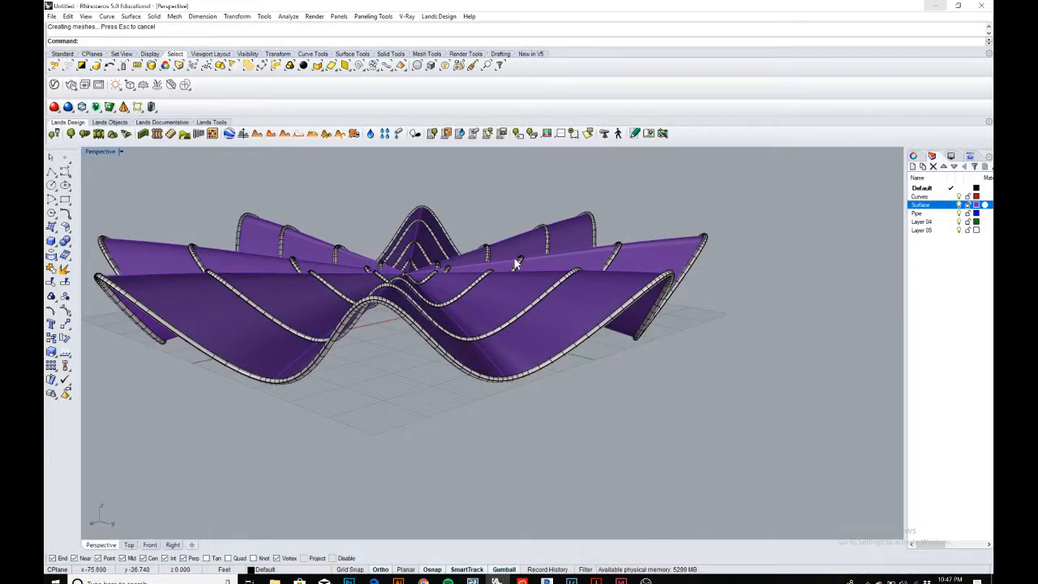
Select the lofted surface and run Contour from base point 0,0 in the Z direction with 1 unit spacing.
right_drag(522, 261, 526, 303)
scroll(505, 298, up, 2)
scroll(505, 297, down, 2)
scroll(526, 303, down, 2)
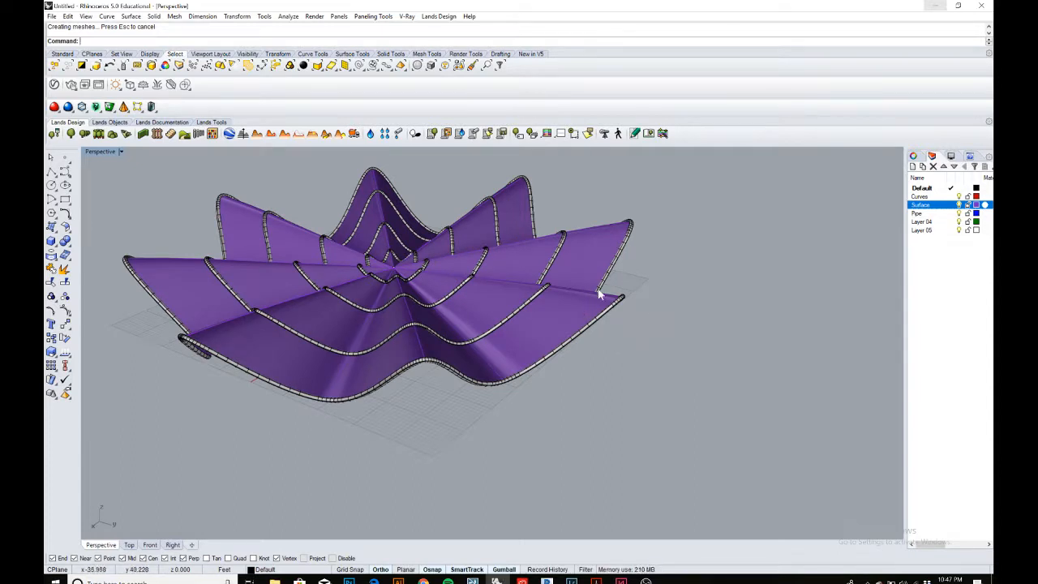
click(585, 245)
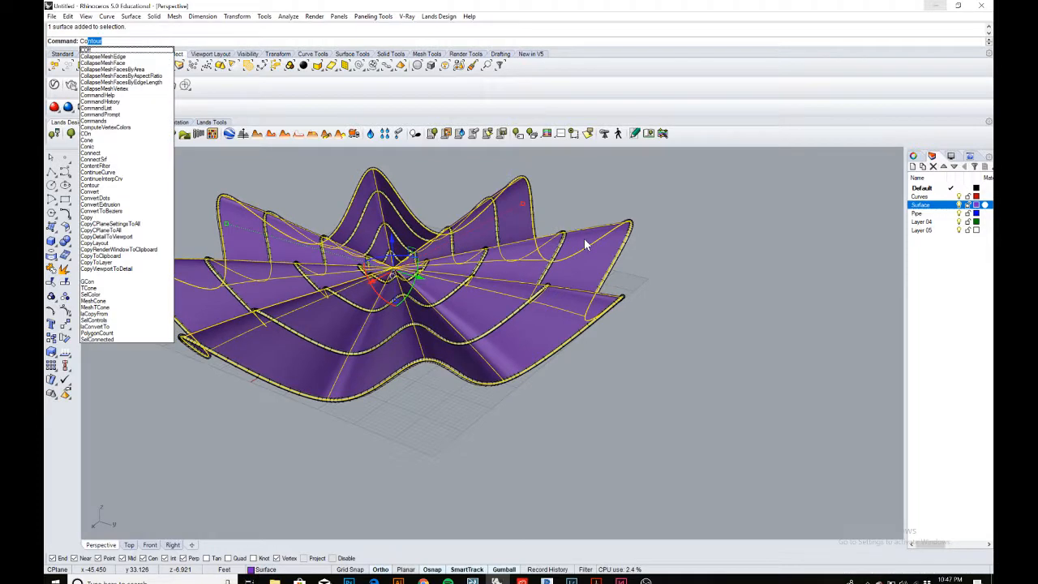
text(Co)
key(Return)
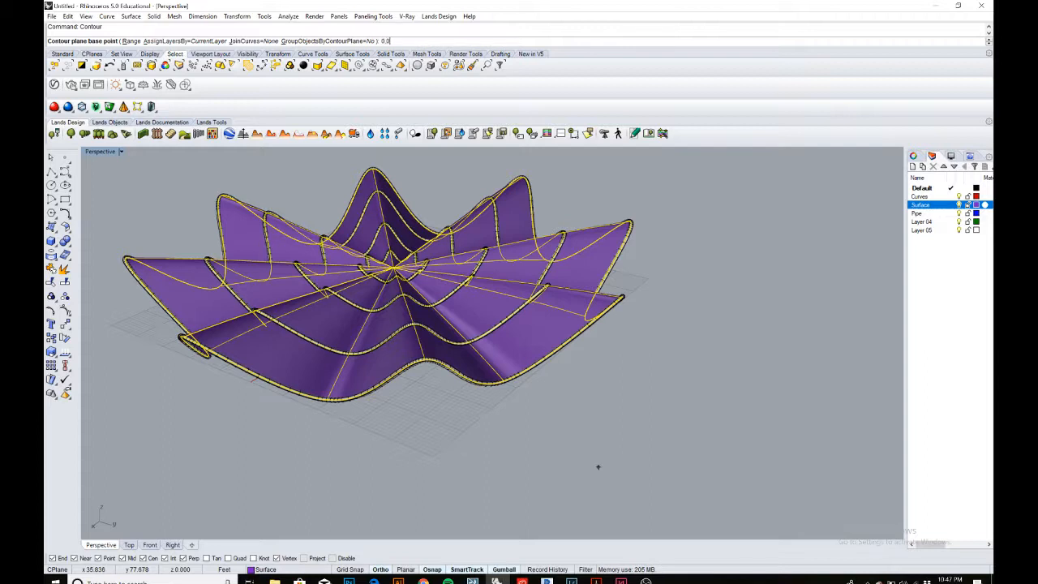
key(Return)
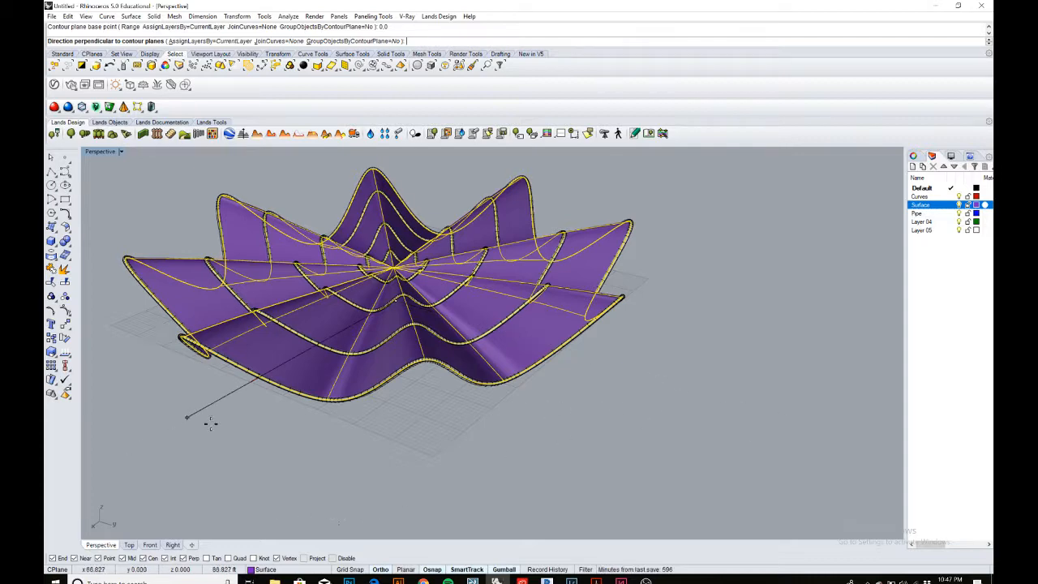
double_click(109, 152)
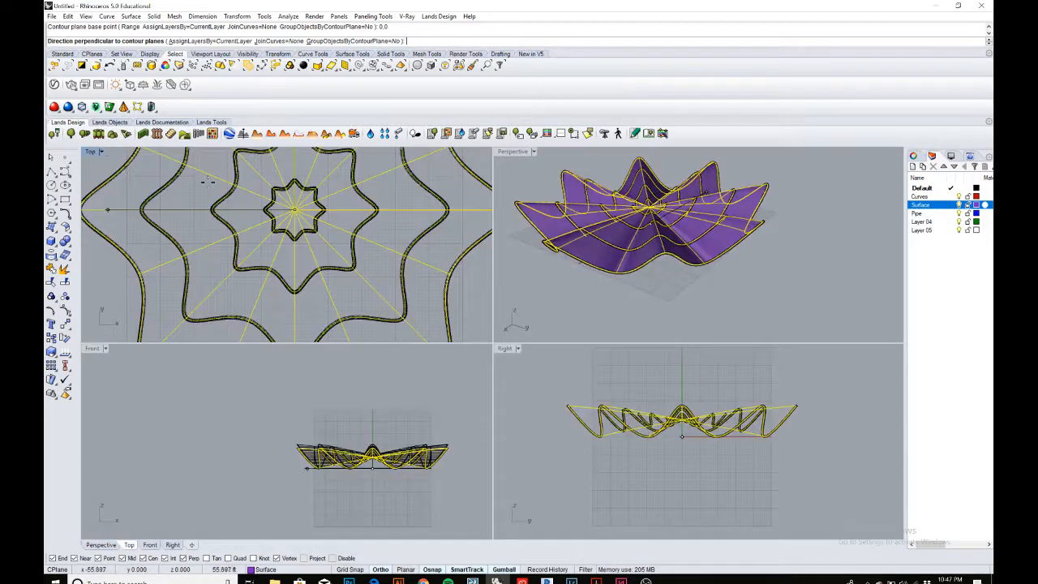
scroll(427, 429, up, 1)
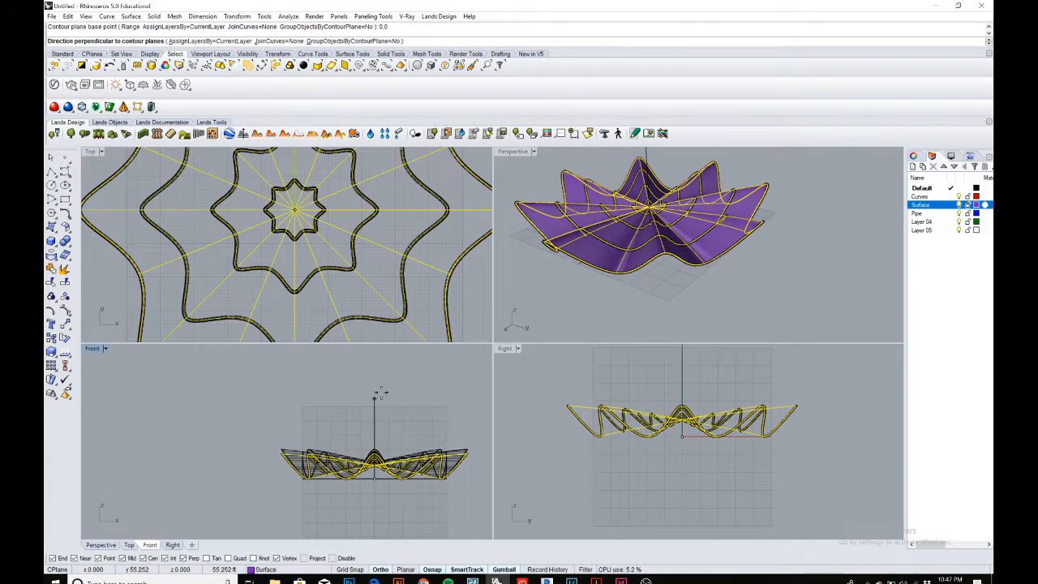
scroll(376, 419, up, 1)
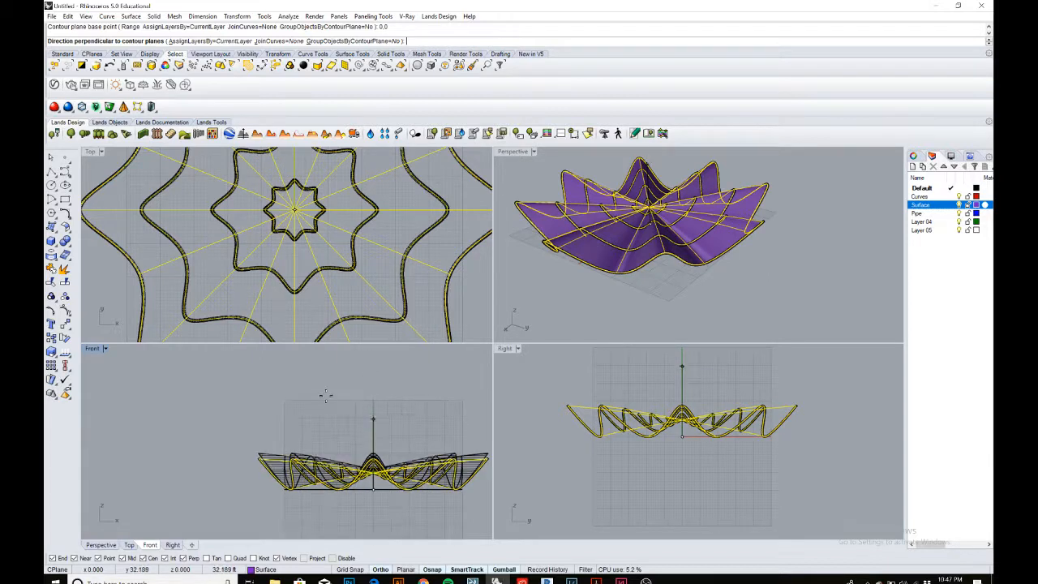
double_click(92, 349)
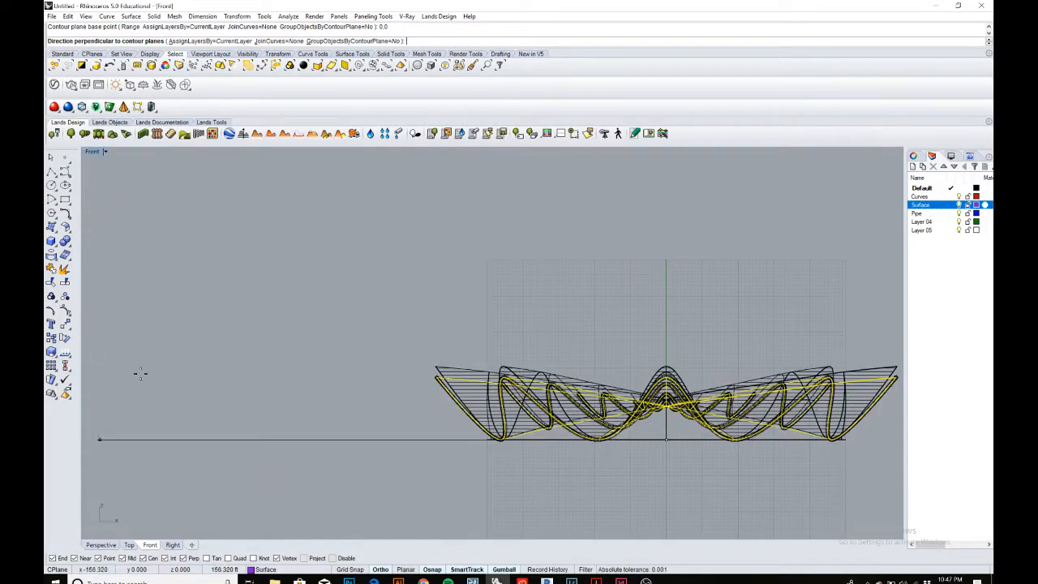
click(667, 269)
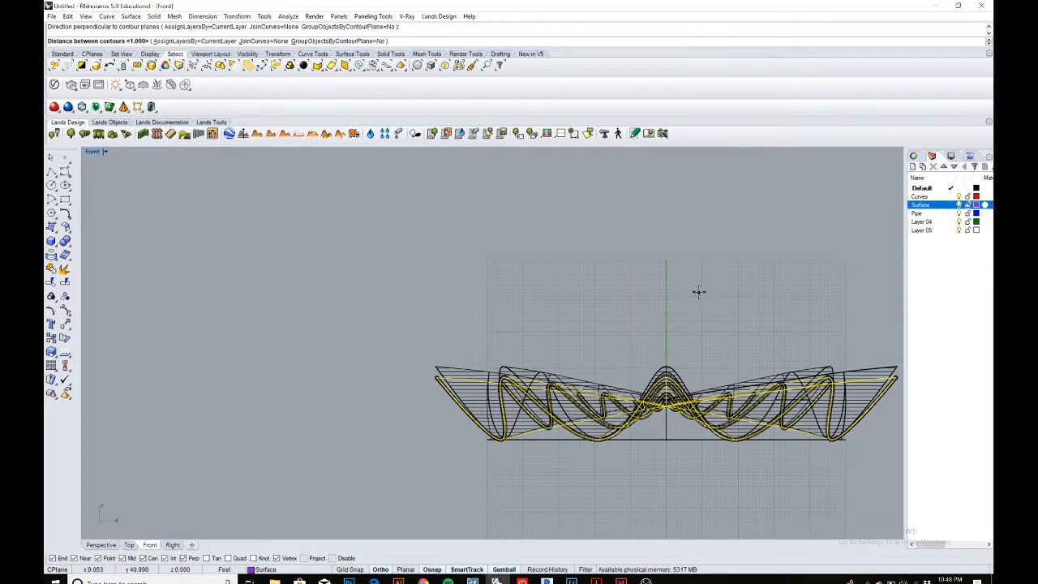
key(Return)
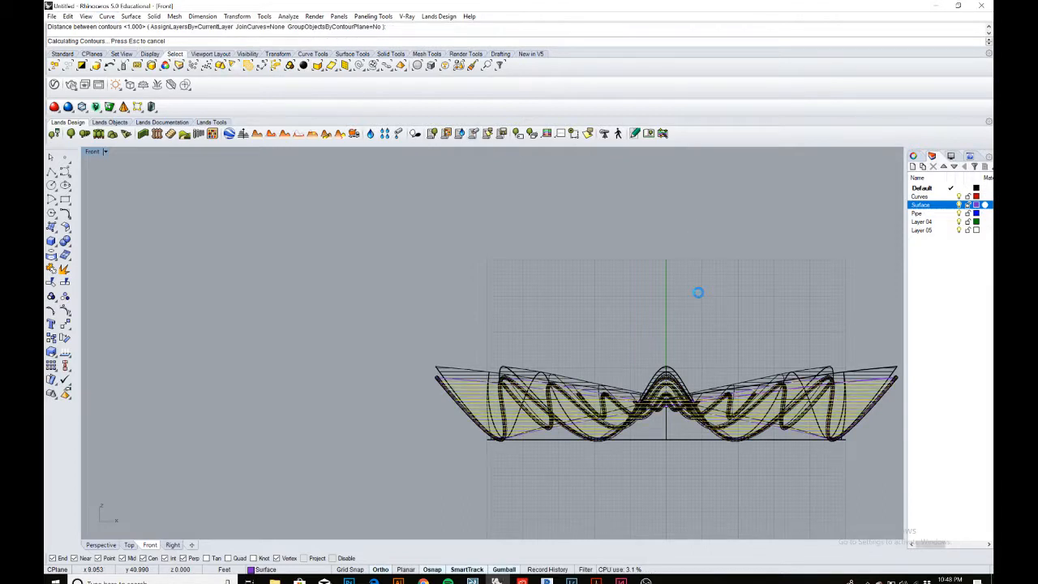
Inspect the new contour curves on the shell from several viewports and angles.
double_click(94, 150)
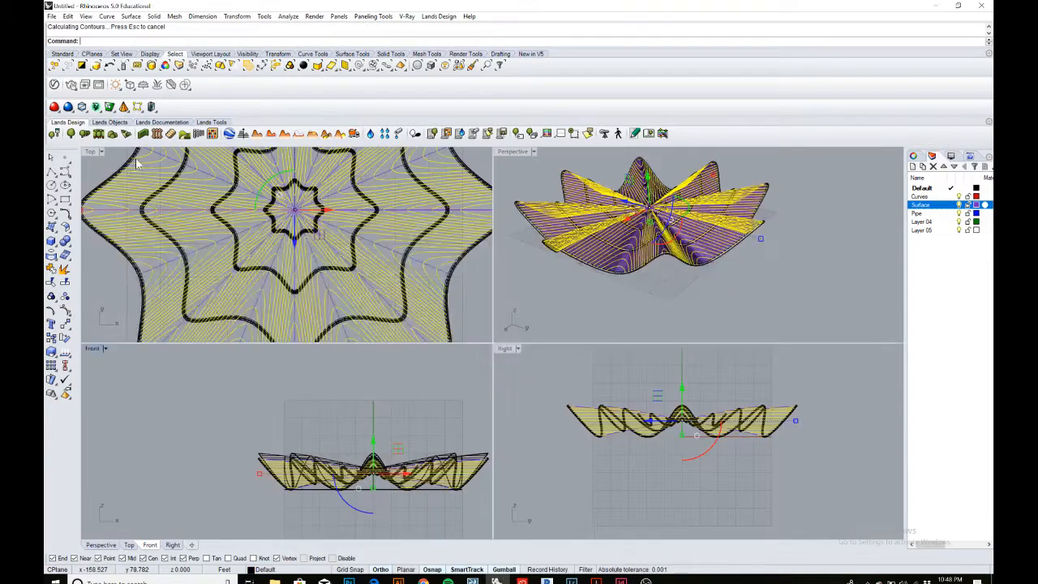
scroll(625, 209, up, 5)
right_drag(625, 233, 757, 257)
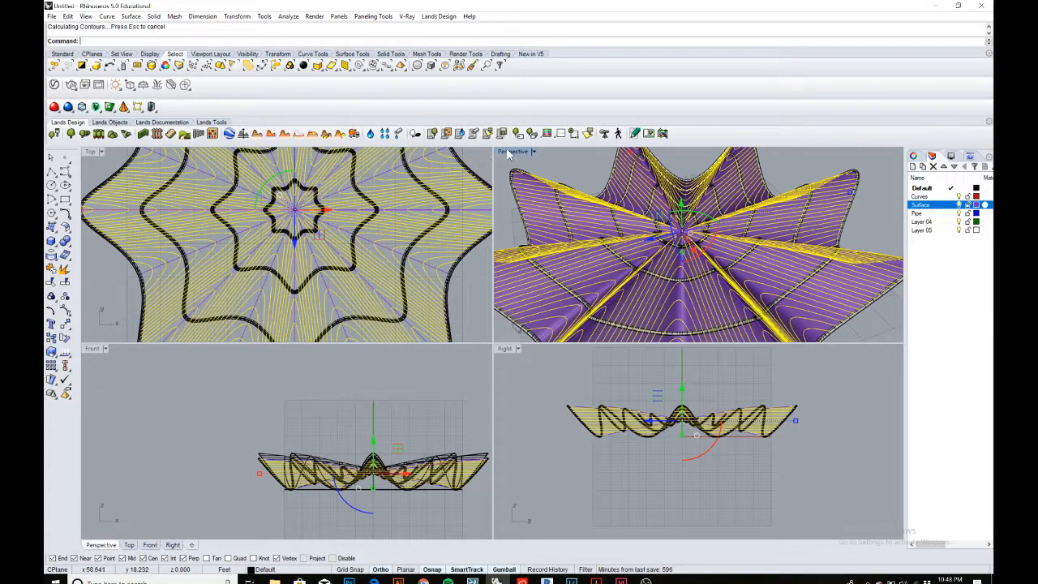
double_click(509, 152)
right_drag(549, 339, 578, 302)
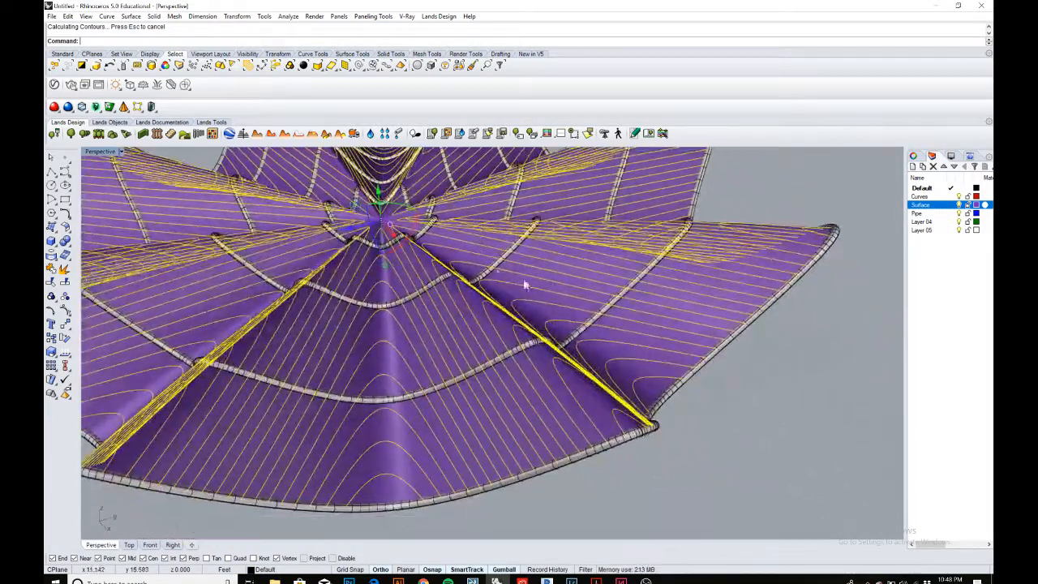
right_drag(604, 351, 503, 362)
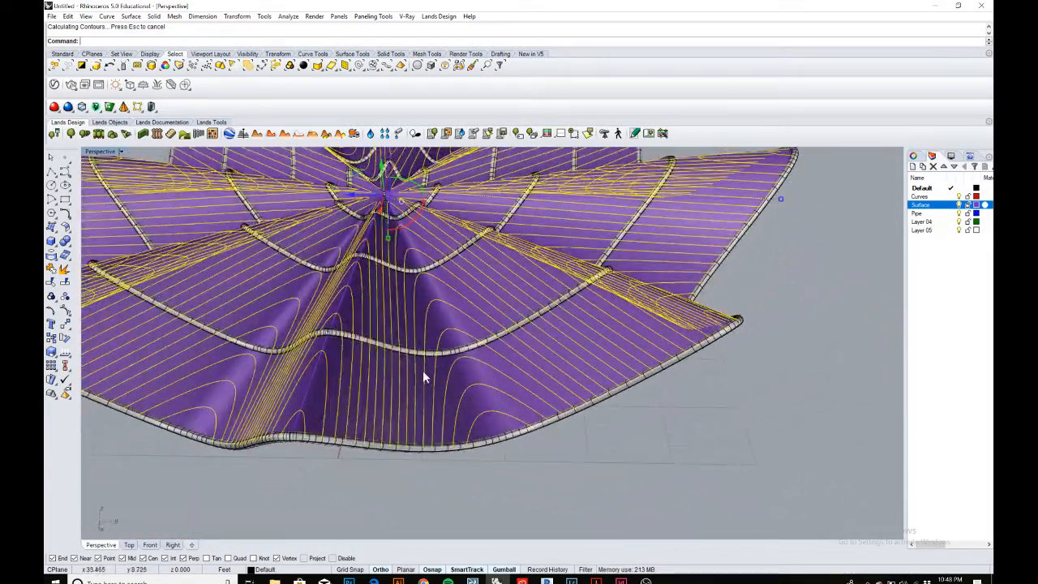
mouse_move(550, 304)
right_down()
mouse_move(451, 335)
mouse_move(486, 308)
mouse_move(442, 264)
mouse_move(466, 325)
mouse_move(516, 292)
mouse_move(507, 290)
mouse_move(534, 292)
right_up()
scroll(479, 287, down, 6)
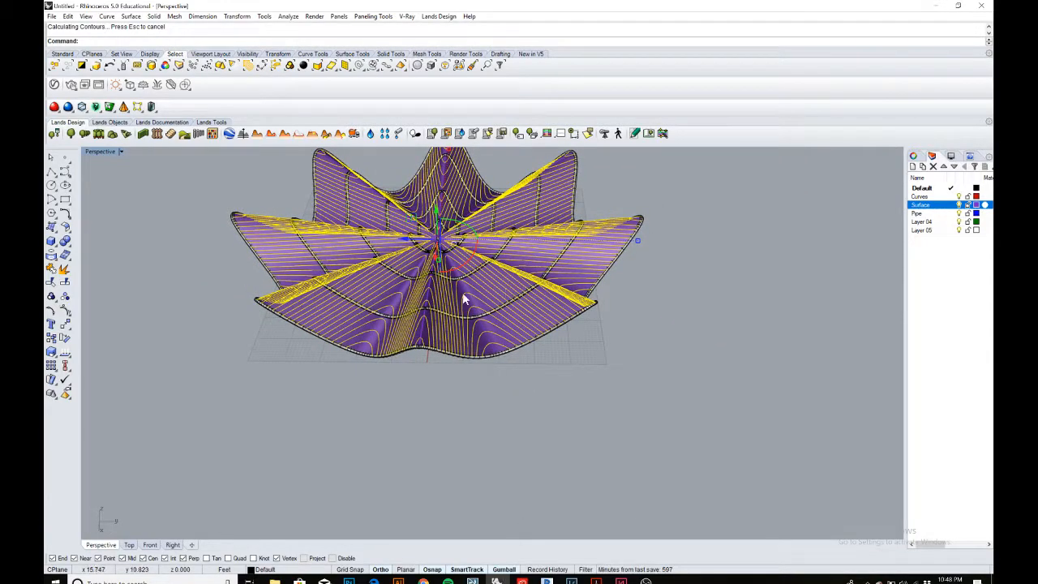
scroll(604, 270, up, 4)
scroll(649, 283, down, 3)
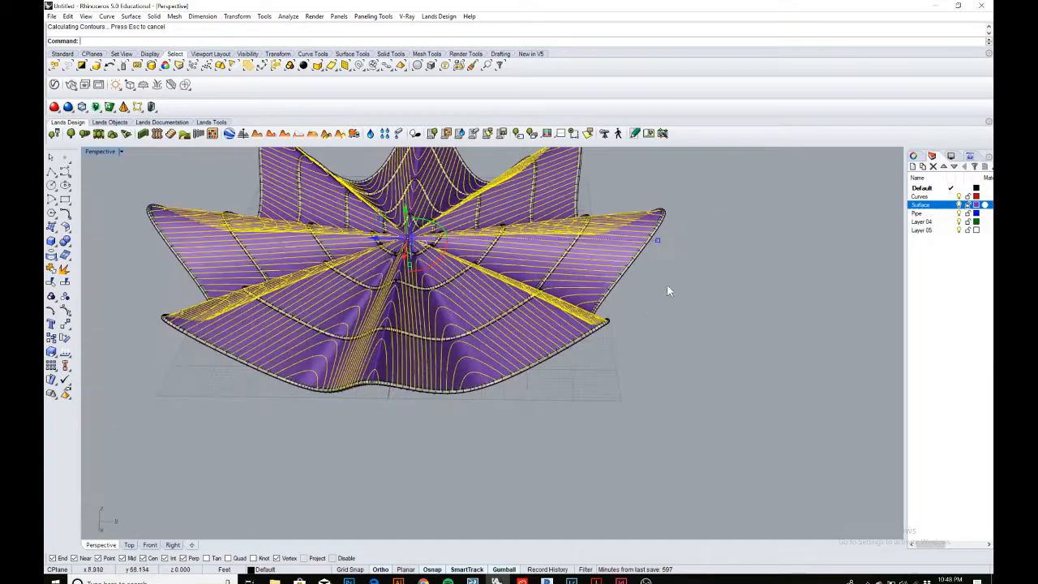
right_drag(582, 279, 516, 270)
scroll(408, 260, up, 12)
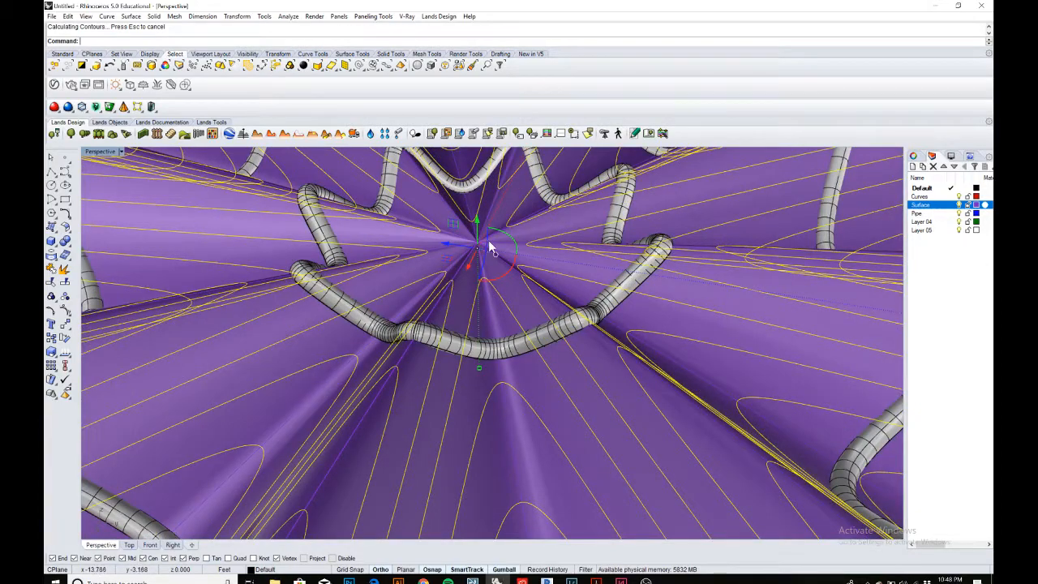
scroll(483, 247, down, 10)
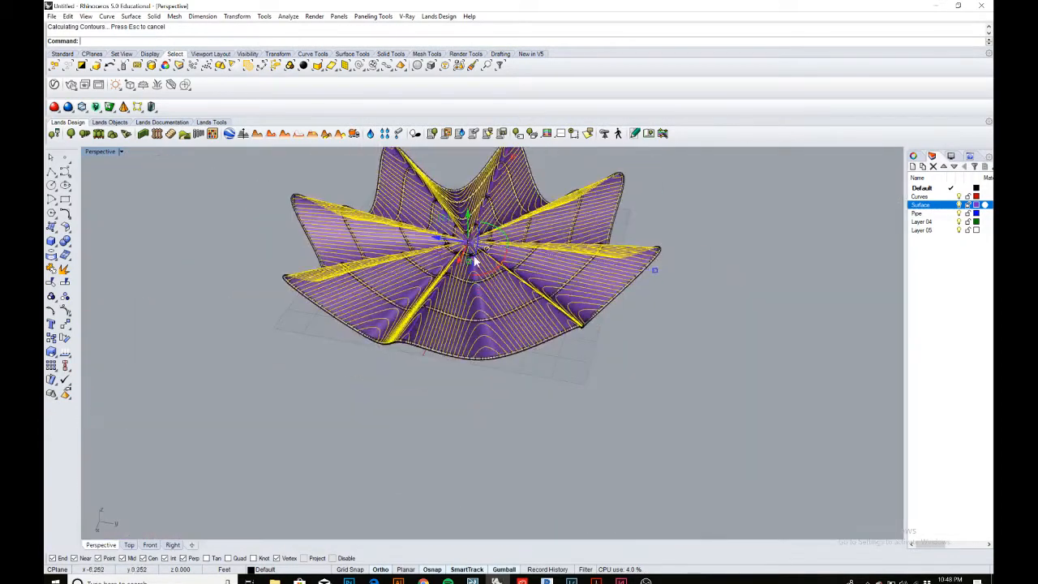
scroll(474, 248, up, 8)
scroll(502, 275, down, 10)
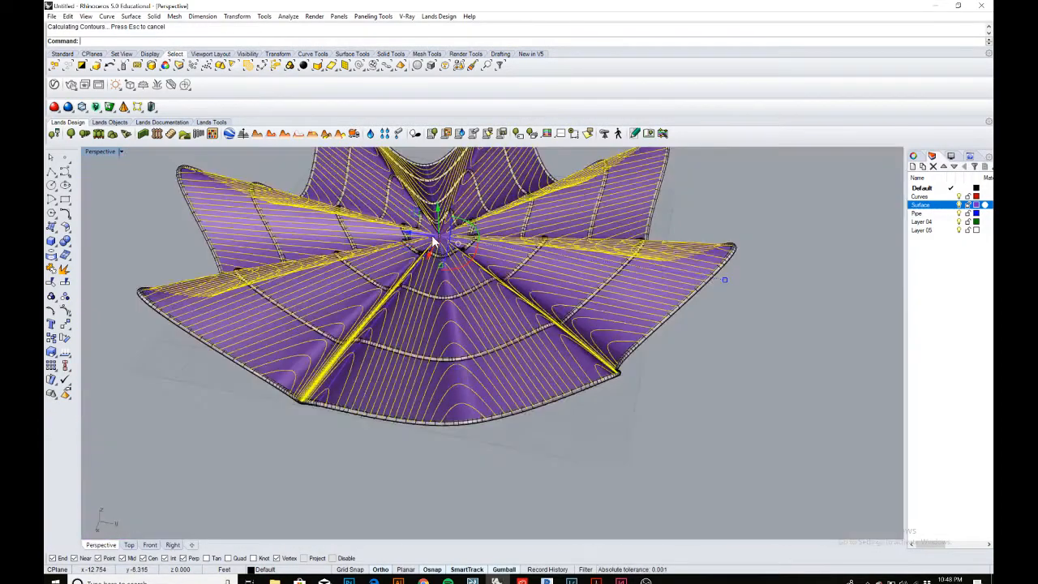
right_drag(528, 301, 519, 279)
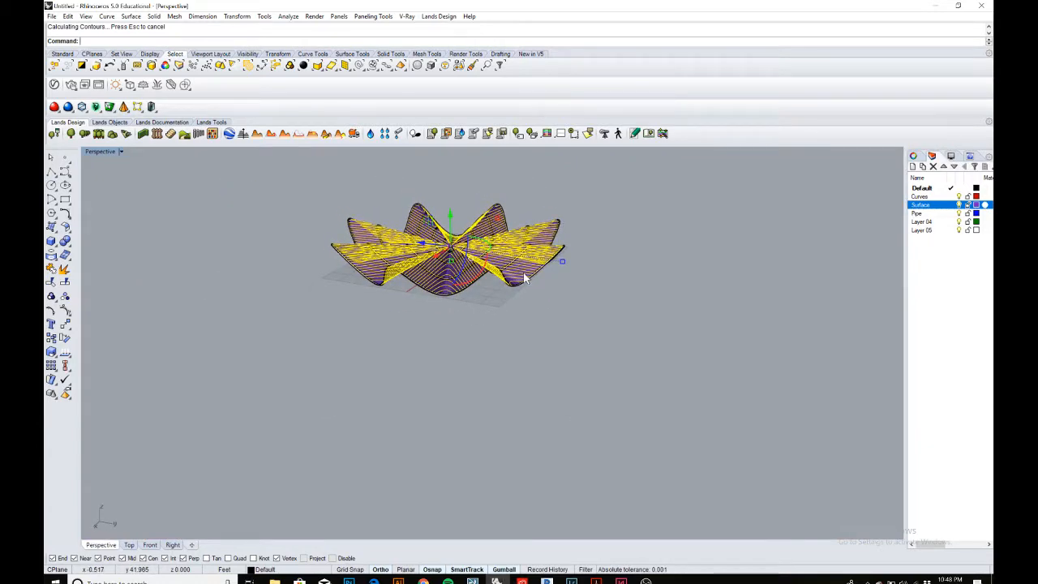
click(584, 283)
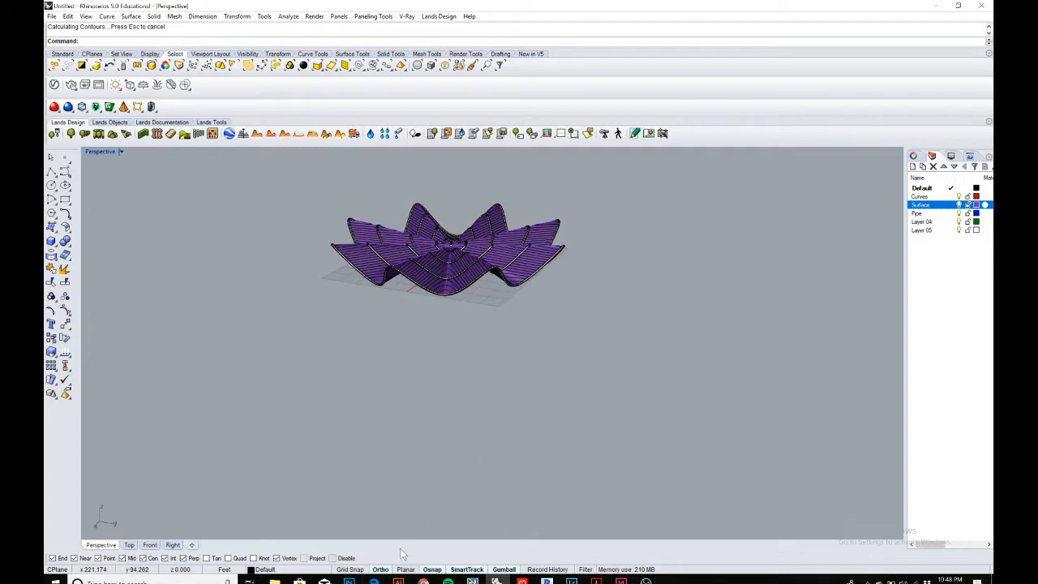
Switch back to the assignment PDF to check the remaining steps of the assignment.
click(374, 582)
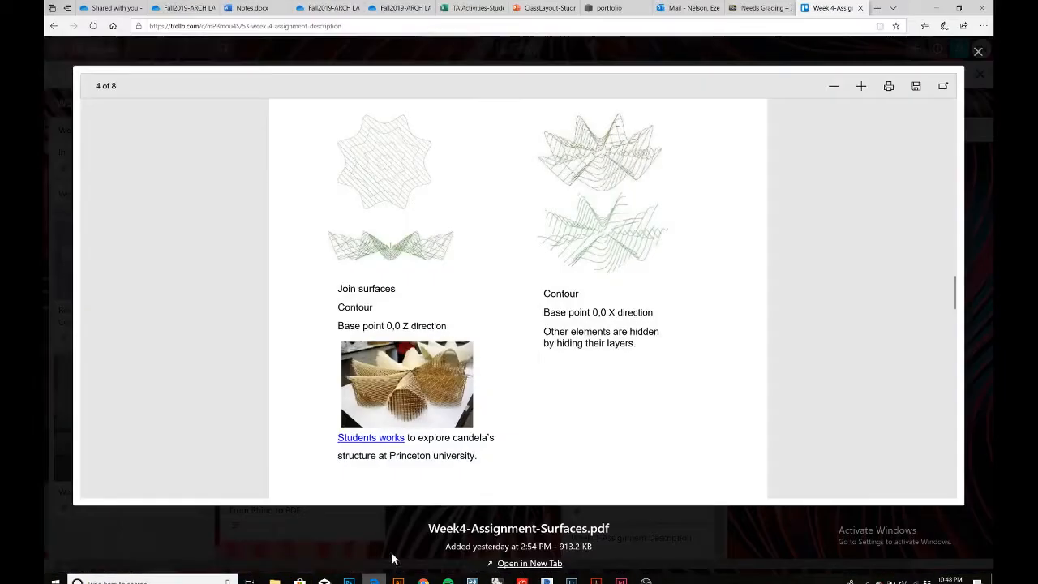
scroll(466, 308, down, 5)
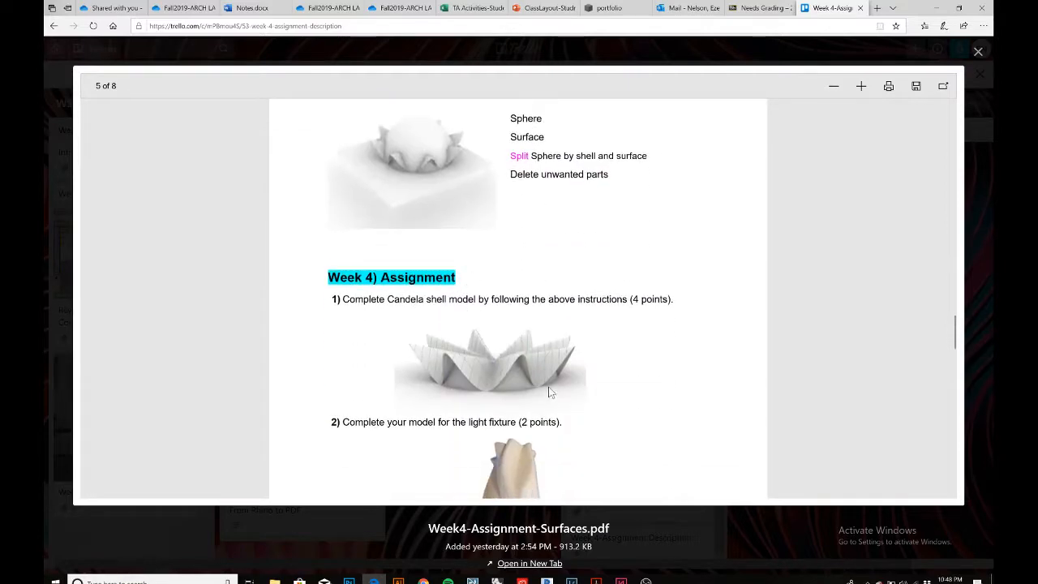
click(936, 7)
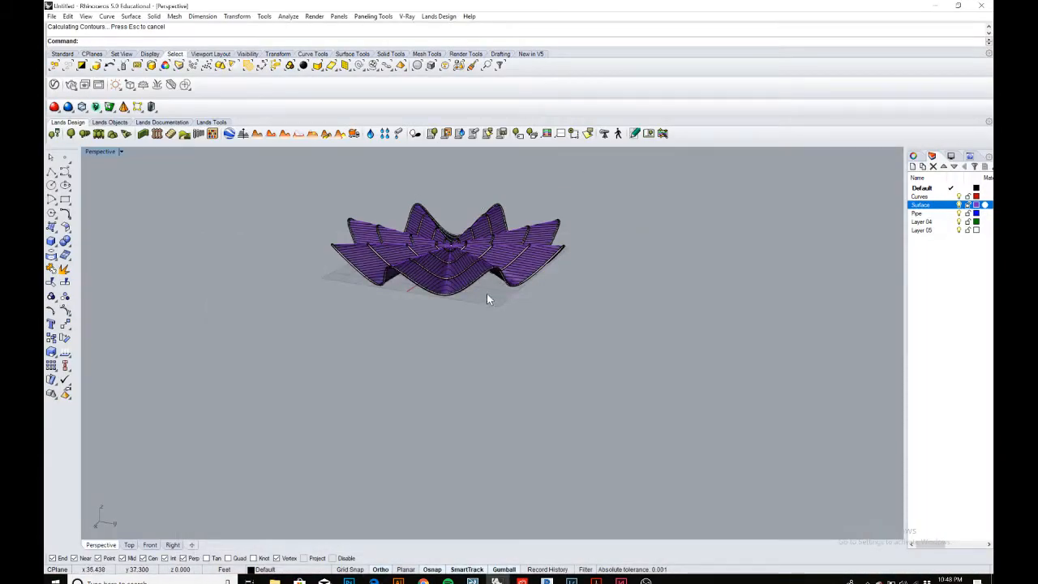
Hide the Surface layer so only the pipes and contours show.
right_drag(486, 294, 431, 363)
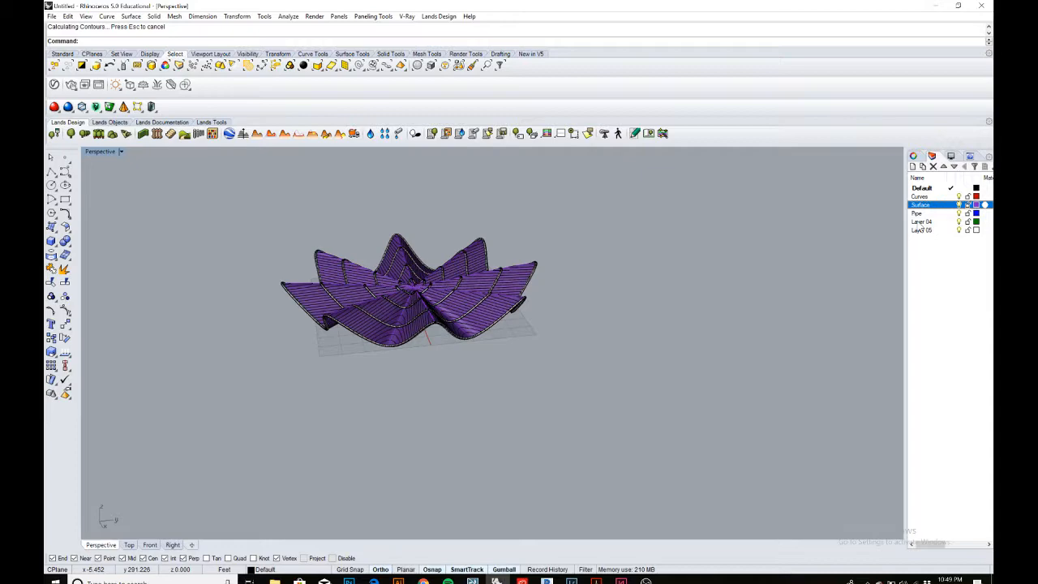
scroll(541, 296, up, 5)
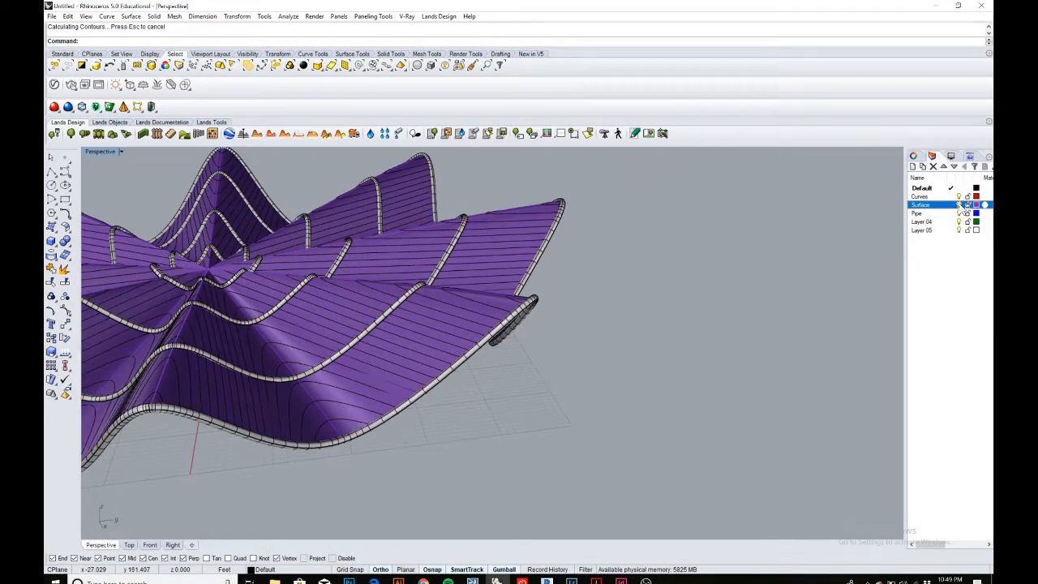
click(959, 204)
scroll(292, 269, up, 3)
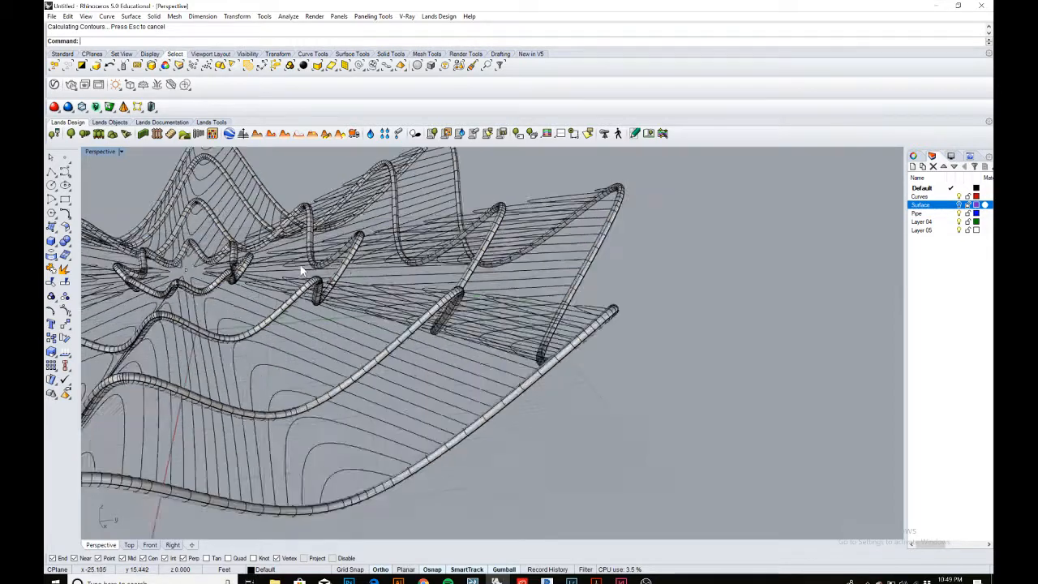
Select the four pipes around the shell and move them onto the Pipe layer.
click(350, 273)
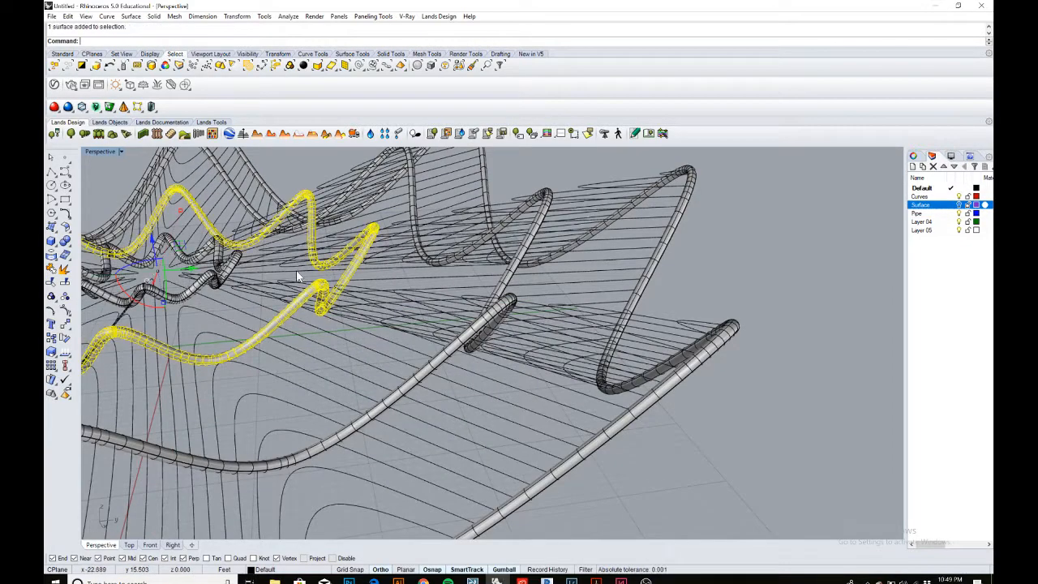
shift+click(241, 272)
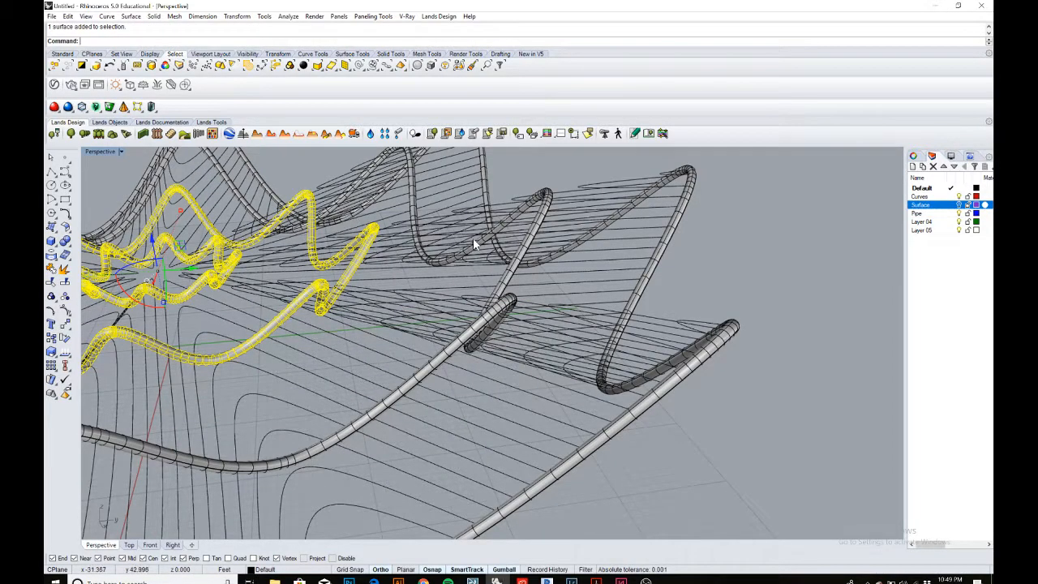
shift+click(509, 279)
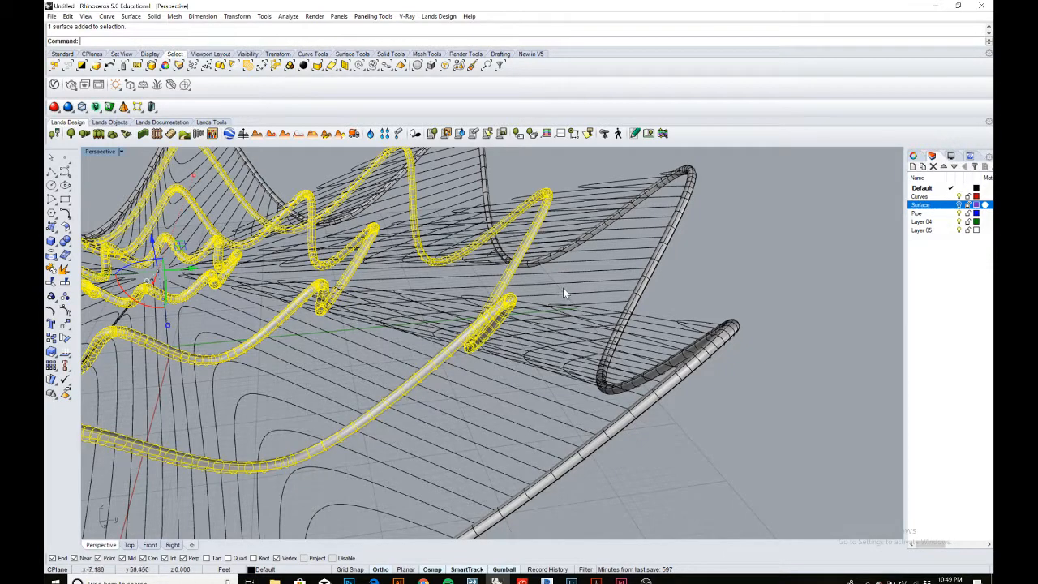
shift+click(660, 271)
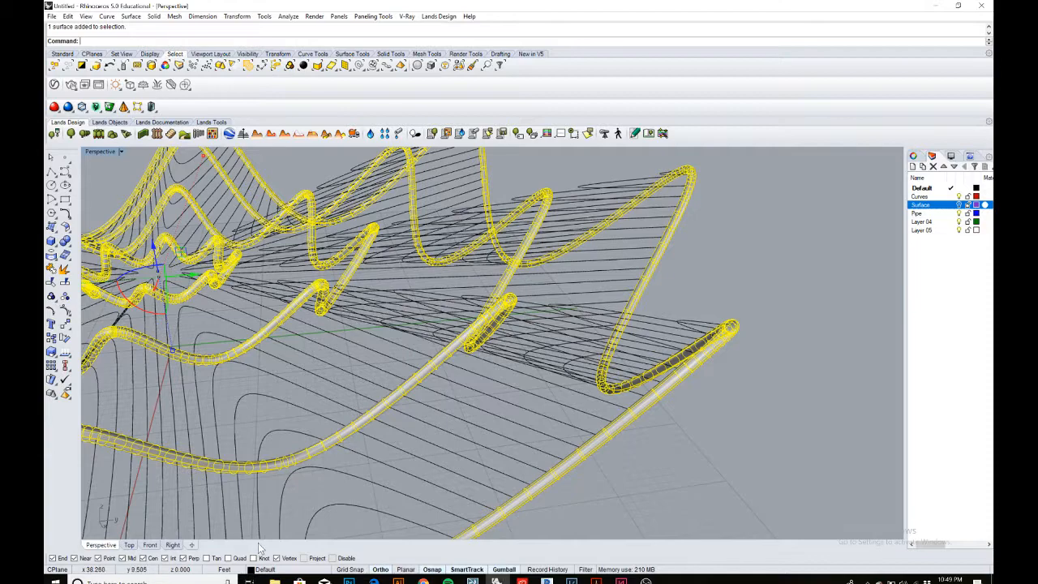
click(276, 569)
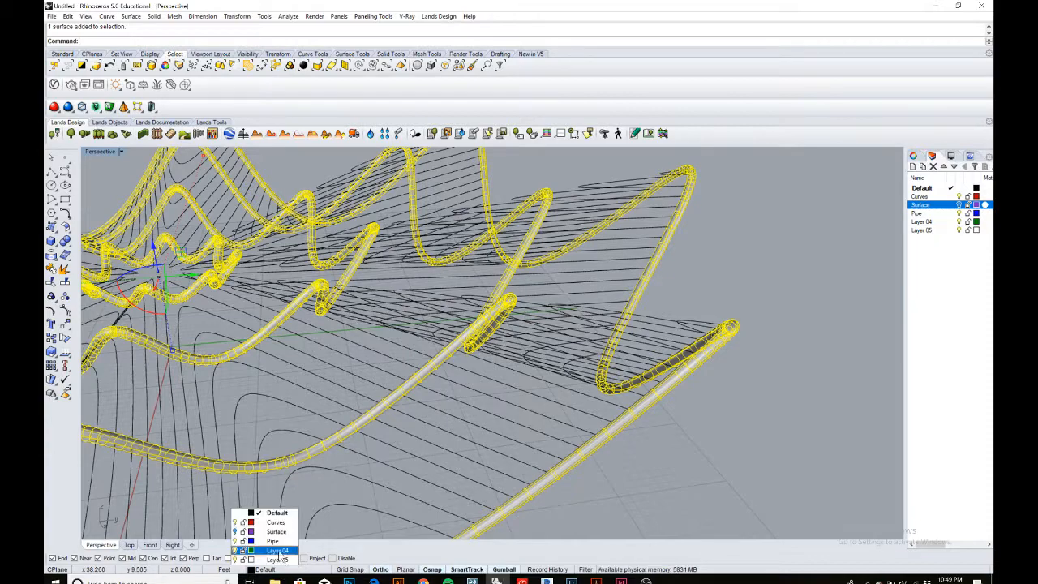
click(273, 541)
click(667, 408)
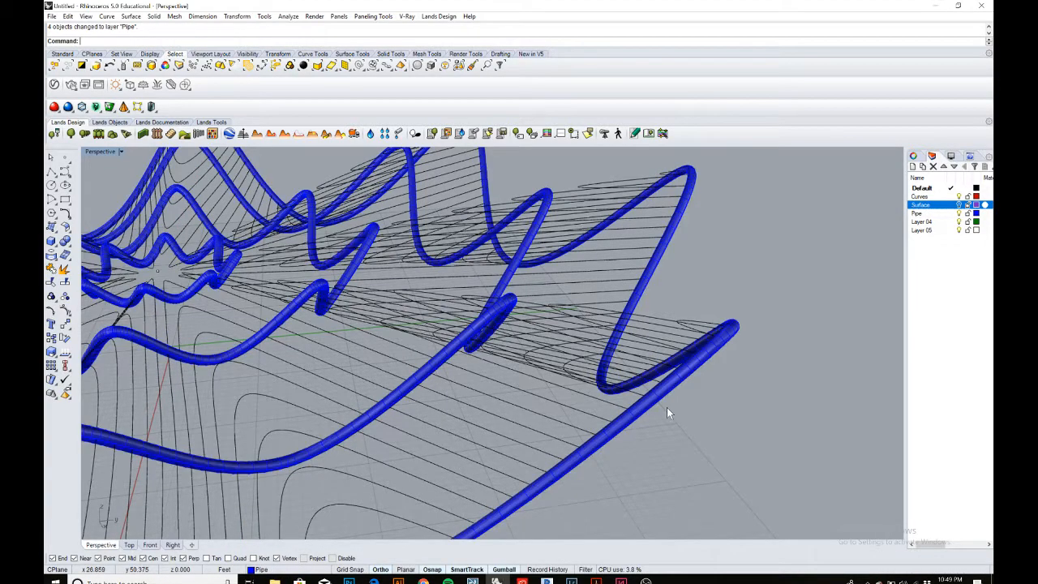
Turn the Surface layer back on.
scroll(621, 379, down, 12)
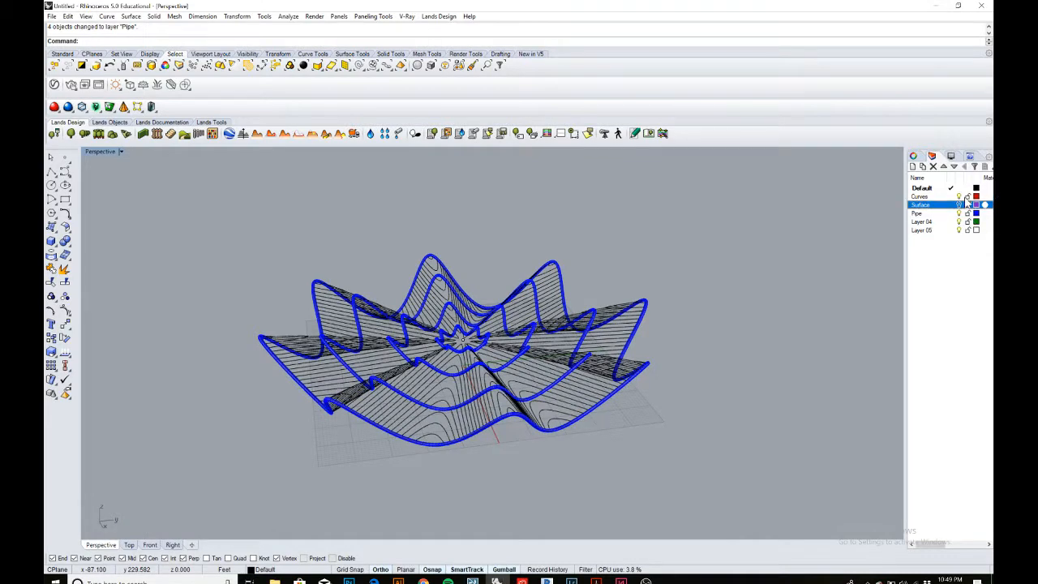
click(959, 205)
right_drag(696, 416, 487, 379)
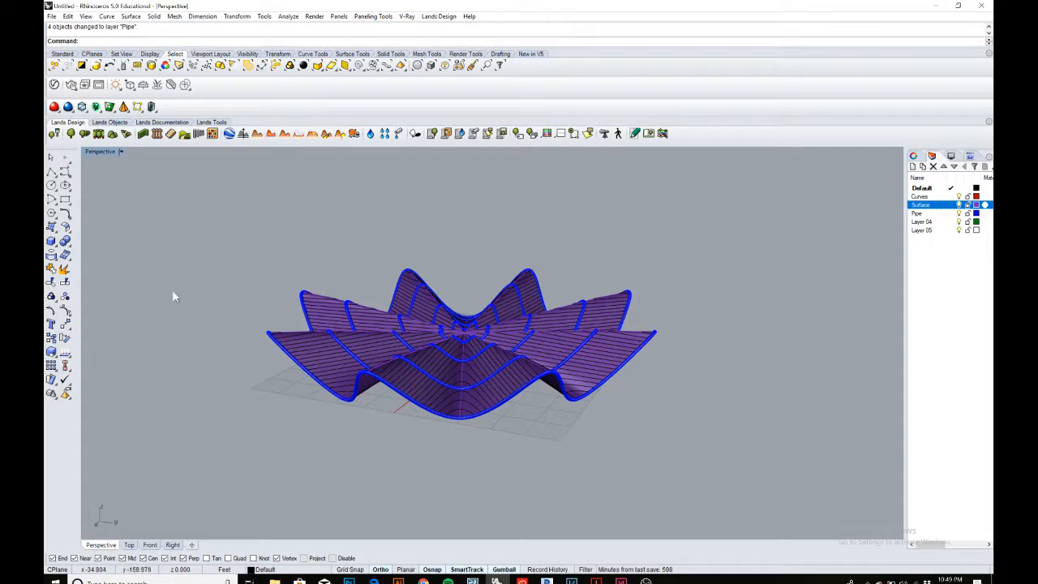
Create a sphere of radius 50 centred on the shell's central low point.
click(52, 243)
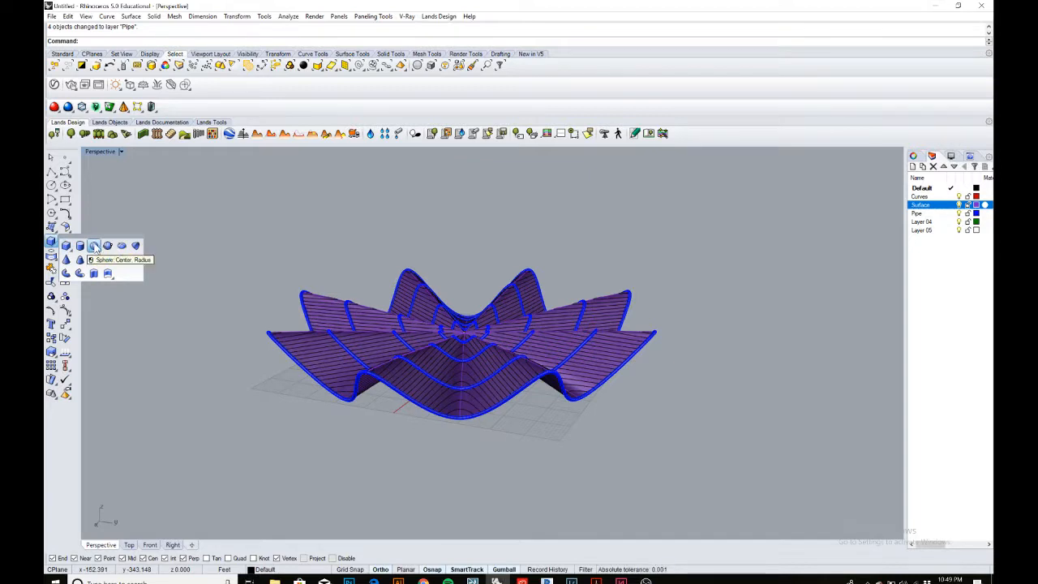
click(95, 246)
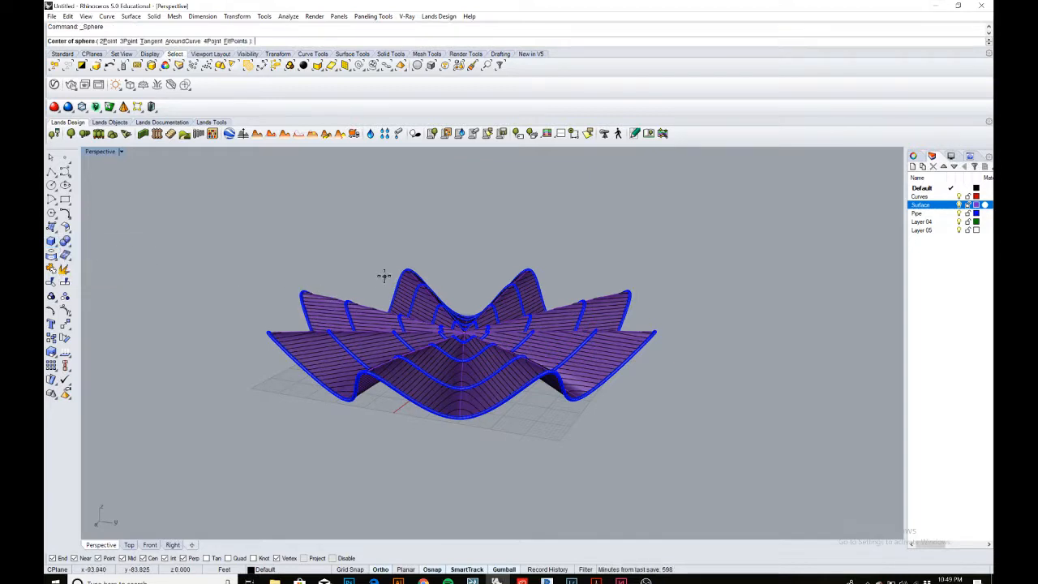
scroll(486, 329, up, 4)
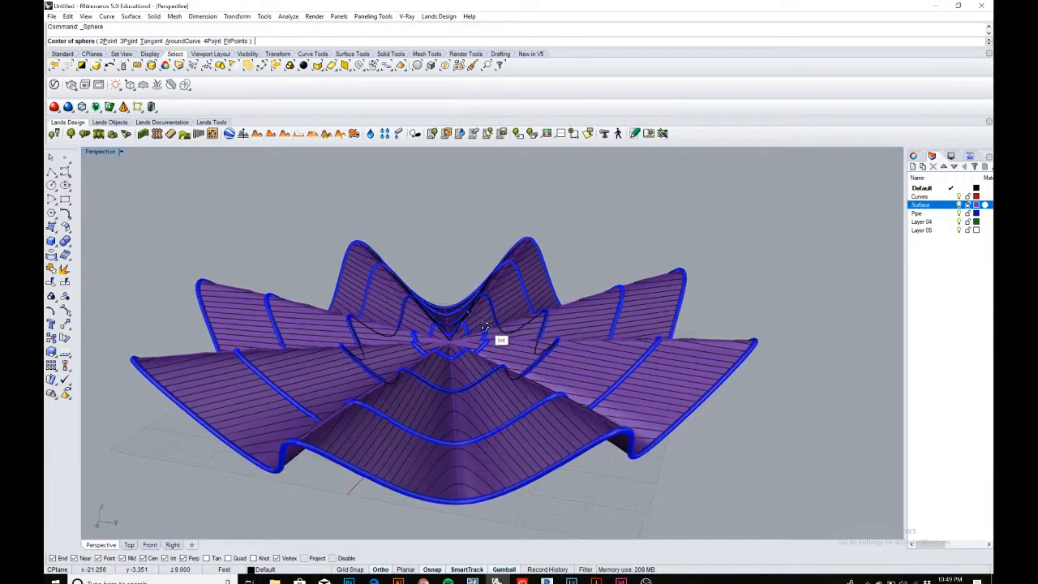
scroll(484, 326, up, 5)
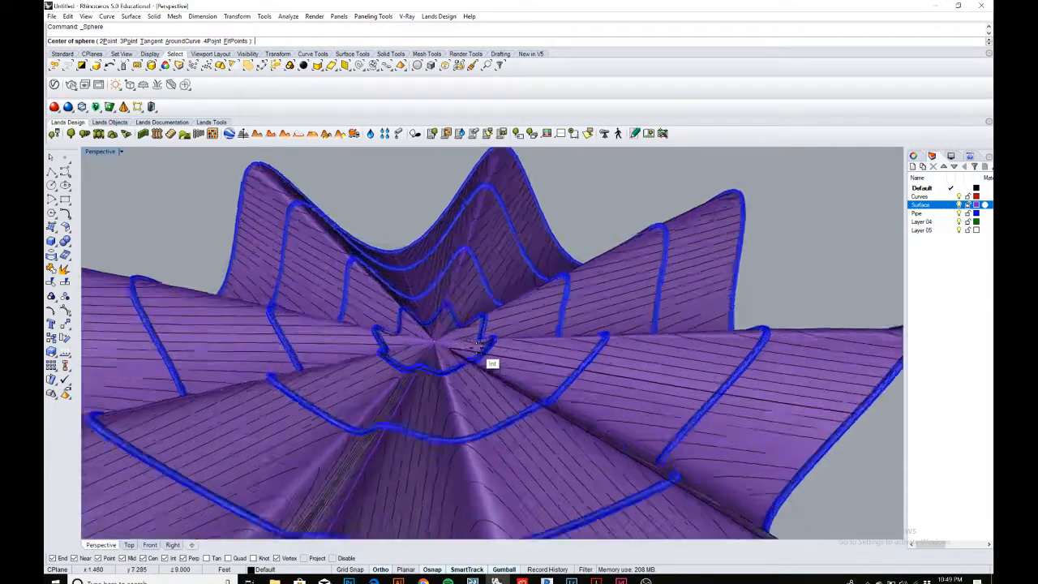
scroll(478, 344, up, 3)
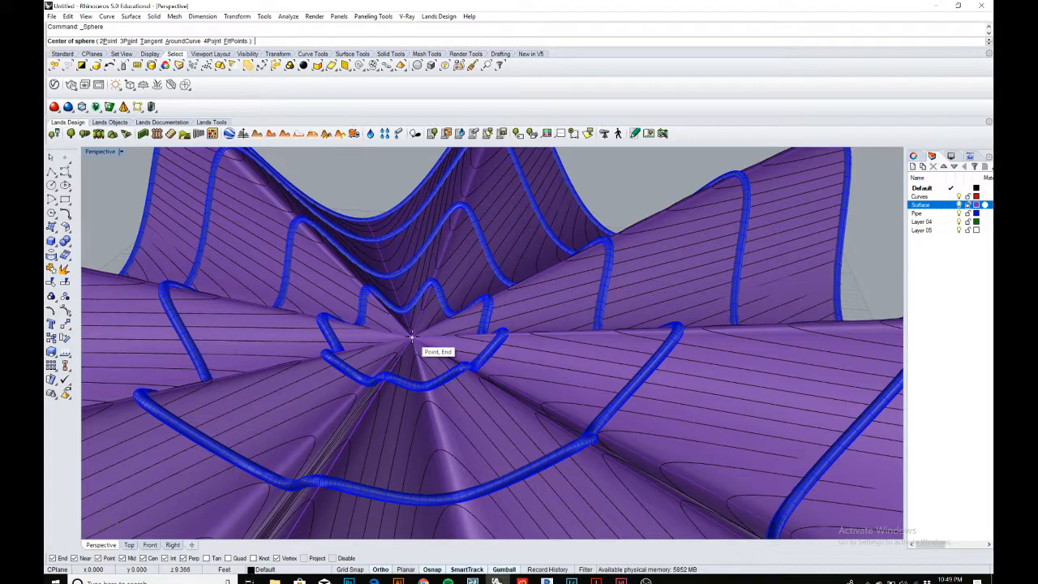
click(412, 340)
scroll(527, 334, down, 12)
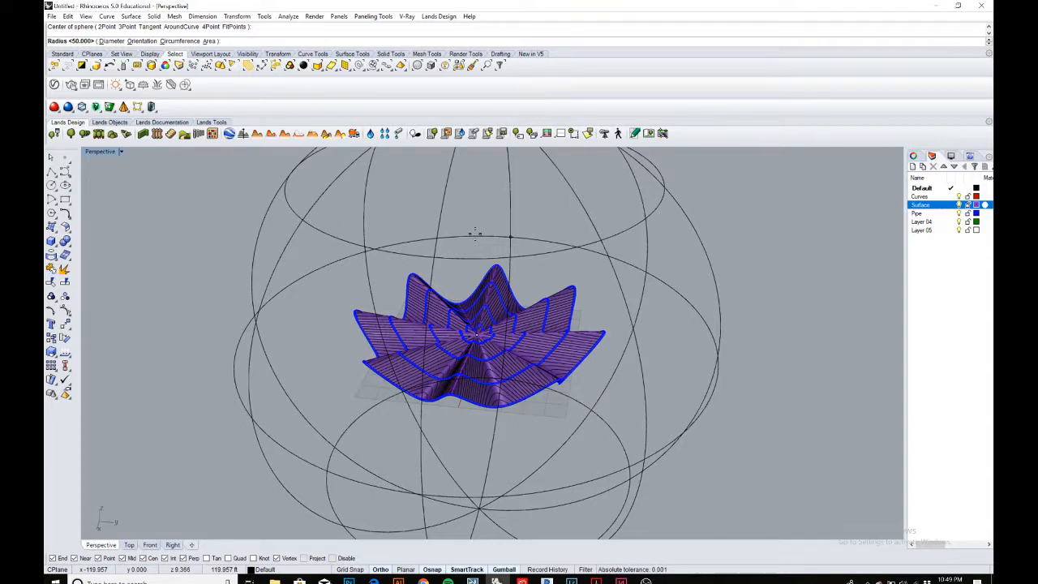
text(50)
key(Return)
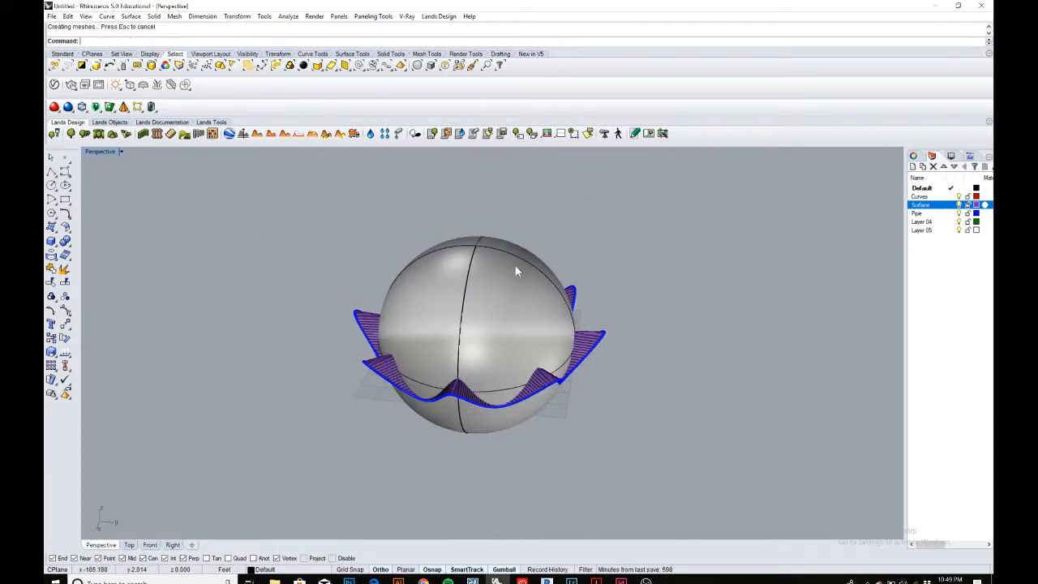
Trim away the upper part of the sphere using the shell surface as the cutting object.
mouse_move(613, 315)
right_down()
mouse_move(488, 244)
mouse_move(470, 308)
mouse_move(498, 301)
mouse_move(507, 312)
mouse_move(470, 313)
mouse_move(487, 307)
right_up()
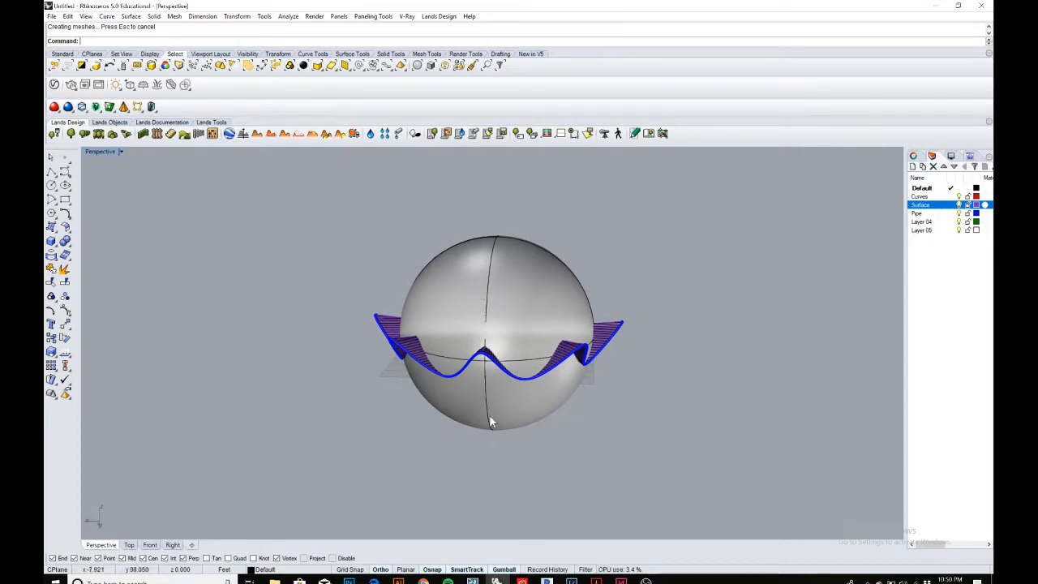
scroll(424, 390, up, 3)
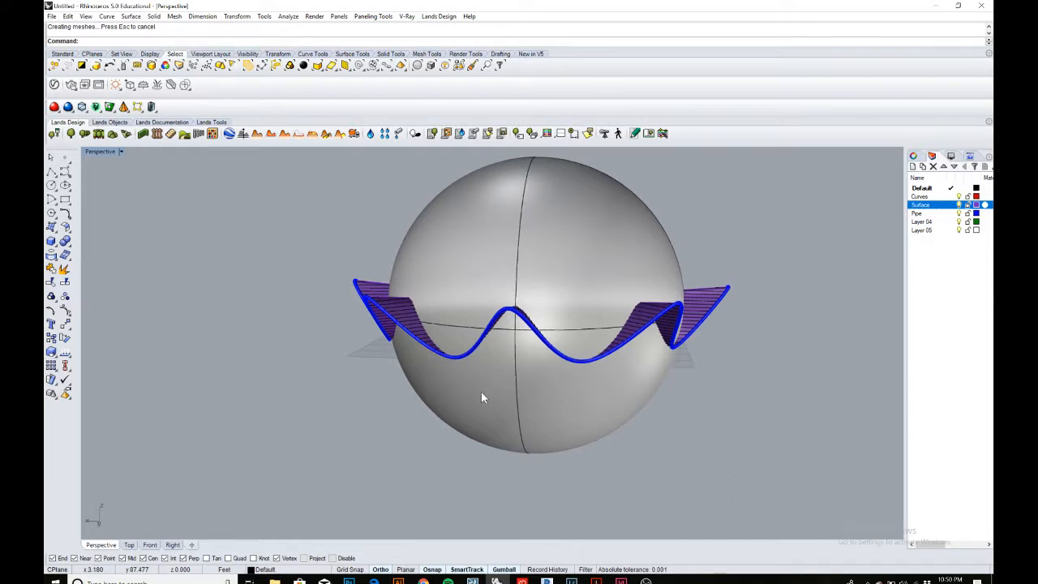
scroll(482, 393, up, 2)
scroll(481, 394, down, 6)
mouse_move(511, 430)
right_down()
mouse_move(532, 433)
mouse_move(522, 434)
right_up()
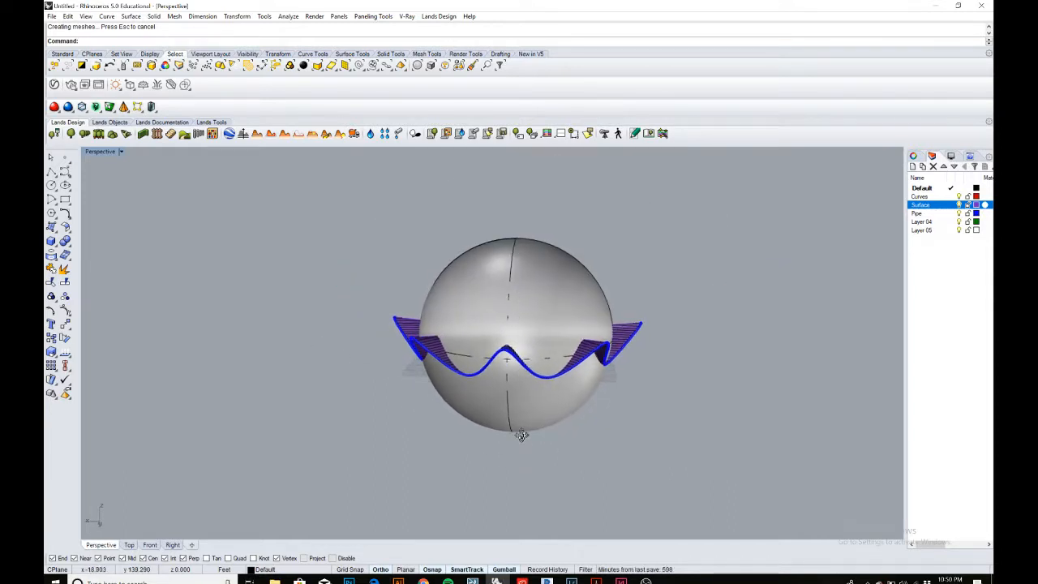
scroll(413, 328, up, 5)
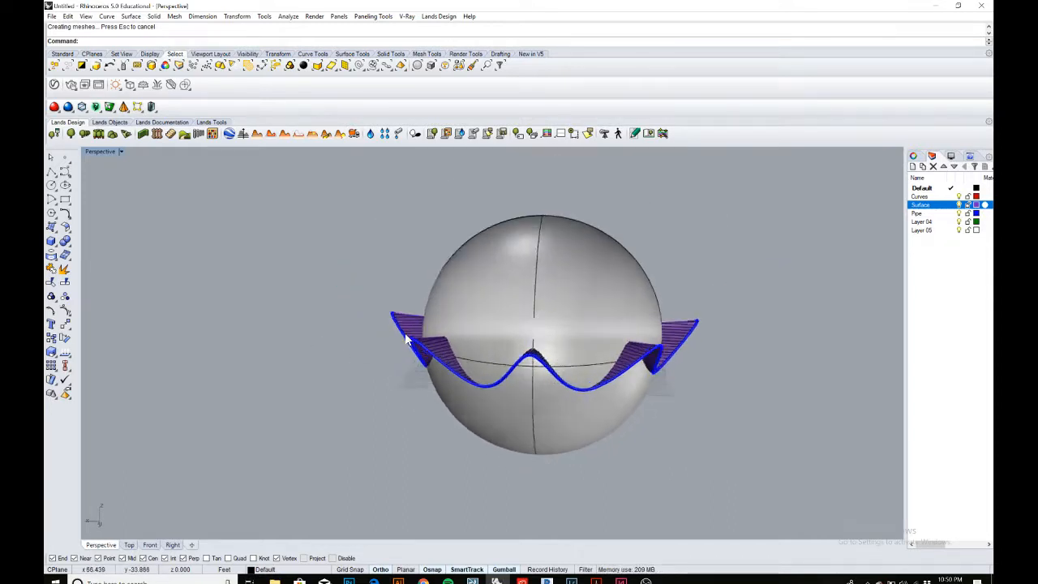
scroll(412, 313, down, 3)
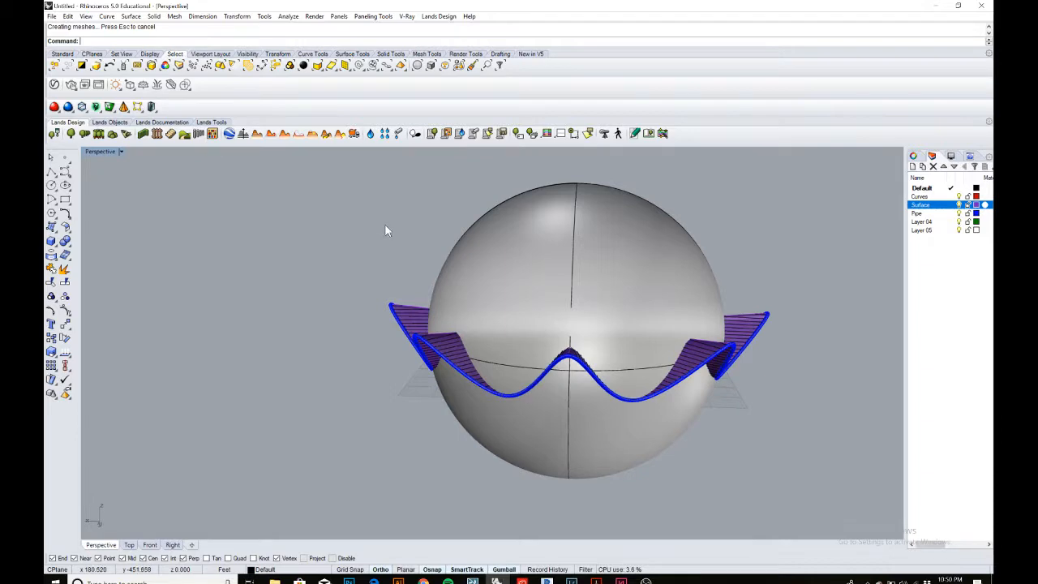
scroll(414, 311, up, 5)
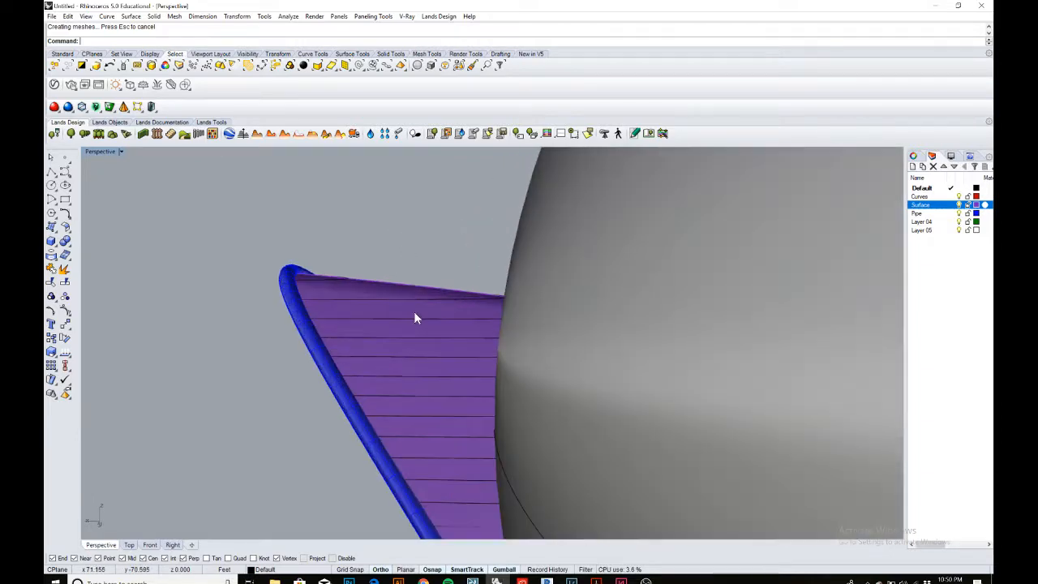
click(414, 311)
scroll(414, 309, down, 5)
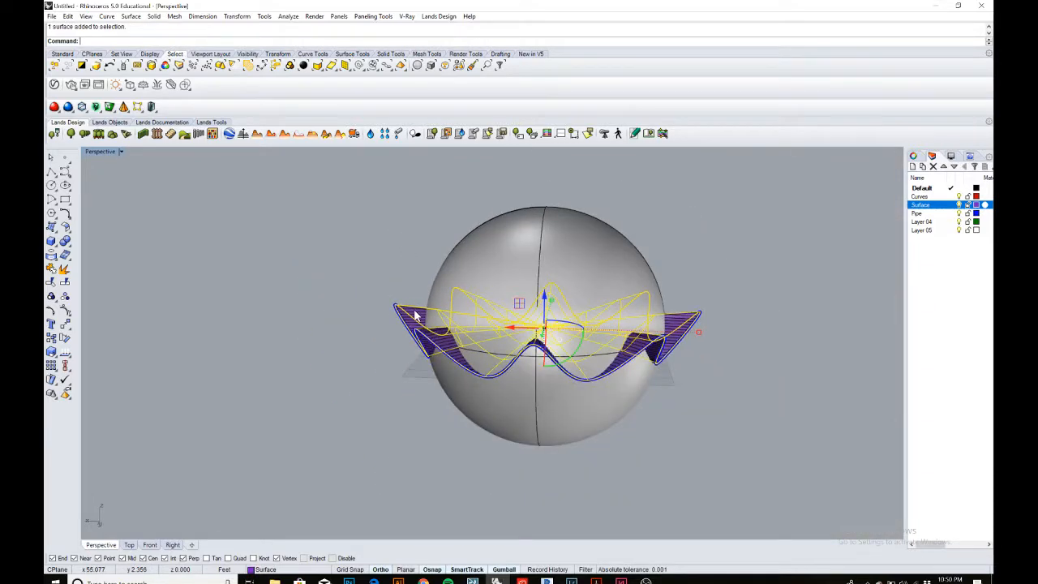
key(Return)
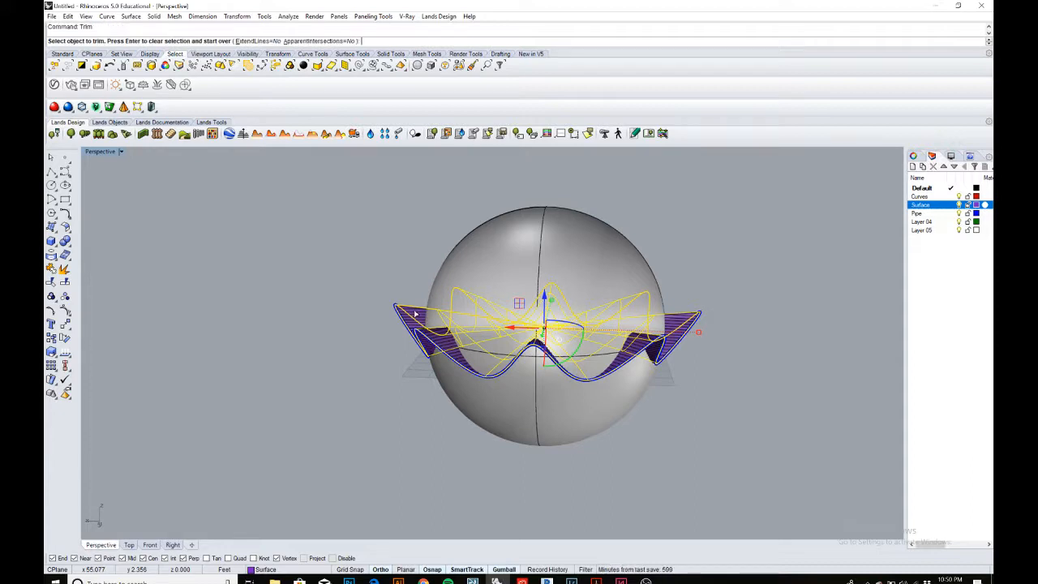
click(602, 241)
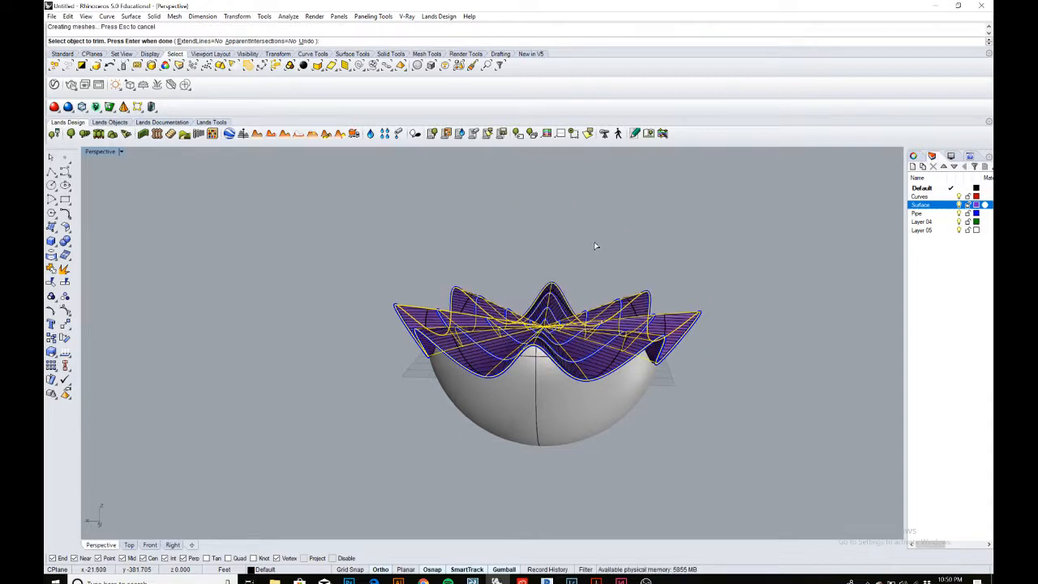
key(Return)
mouse_move(595, 246)
right_down()
mouse_move(616, 324)
mouse_move(577, 264)
mouse_move(577, 276)
right_up()
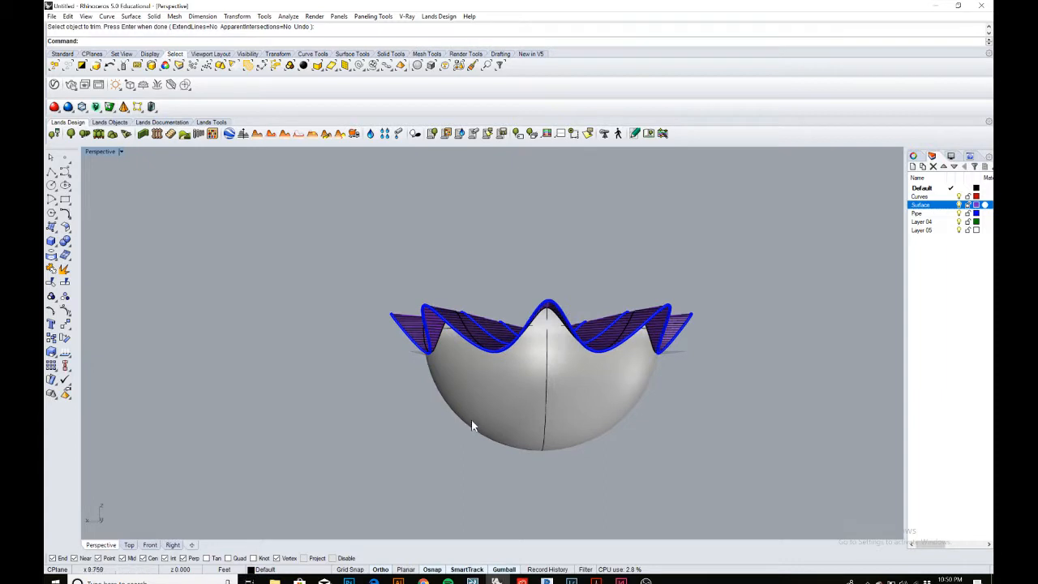
Draw a 100 by 100 rectangle on the ground plane beside the shell.
mouse_move(555, 351)
right_down()
mouse_move(556, 371)
mouse_move(558, 353)
mouse_move(546, 347)
mouse_move(421, 386)
right_up()
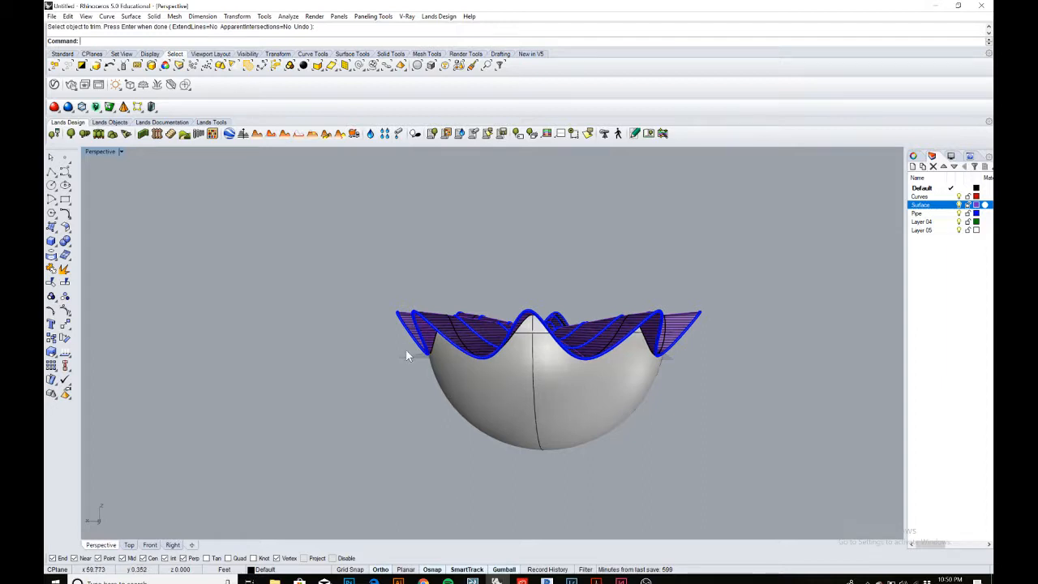
scroll(407, 355, up, 3)
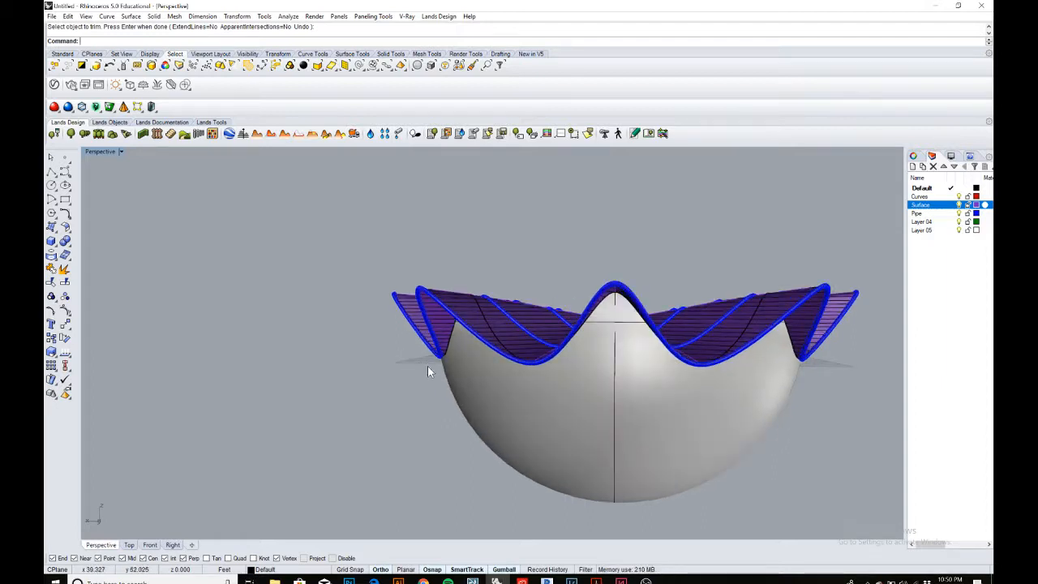
scroll(471, 413, down, 6)
mouse_move(433, 393)
right_down()
mouse_move(426, 408)
mouse_move(454, 418)
right_up()
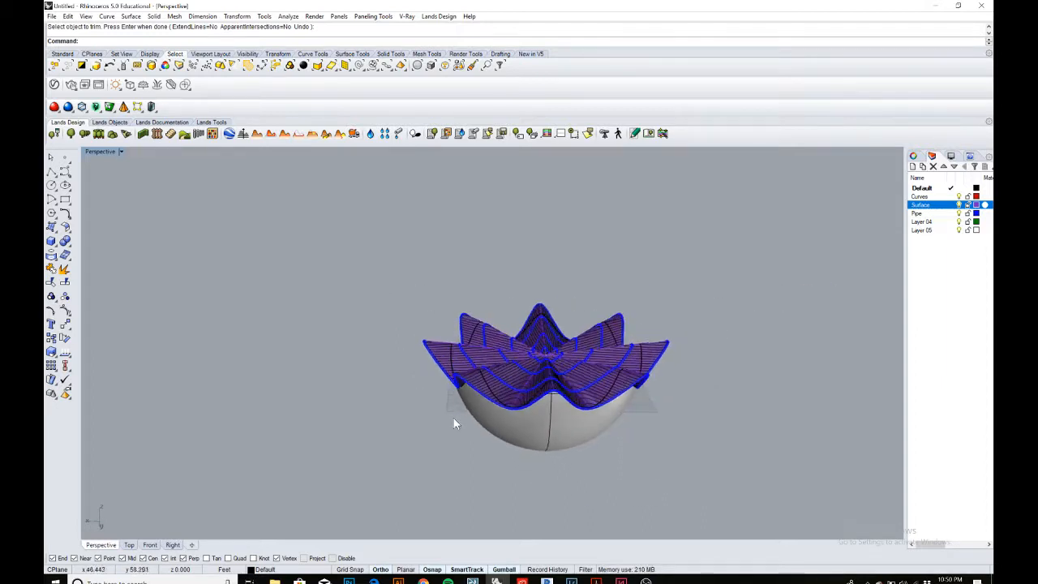
click(71, 206)
click(104, 204)
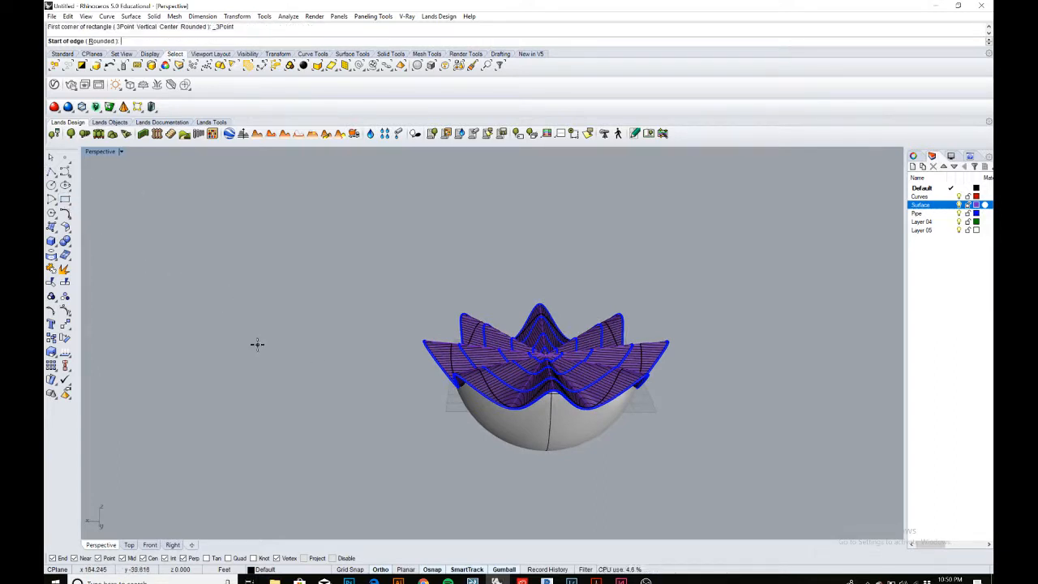
click(206, 419)
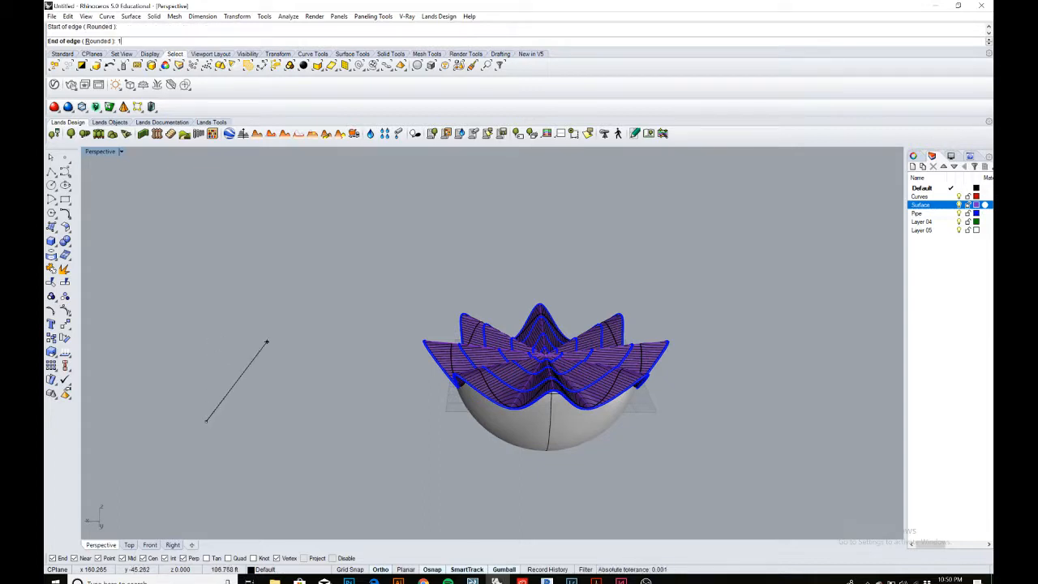
text(100)
key(Return)
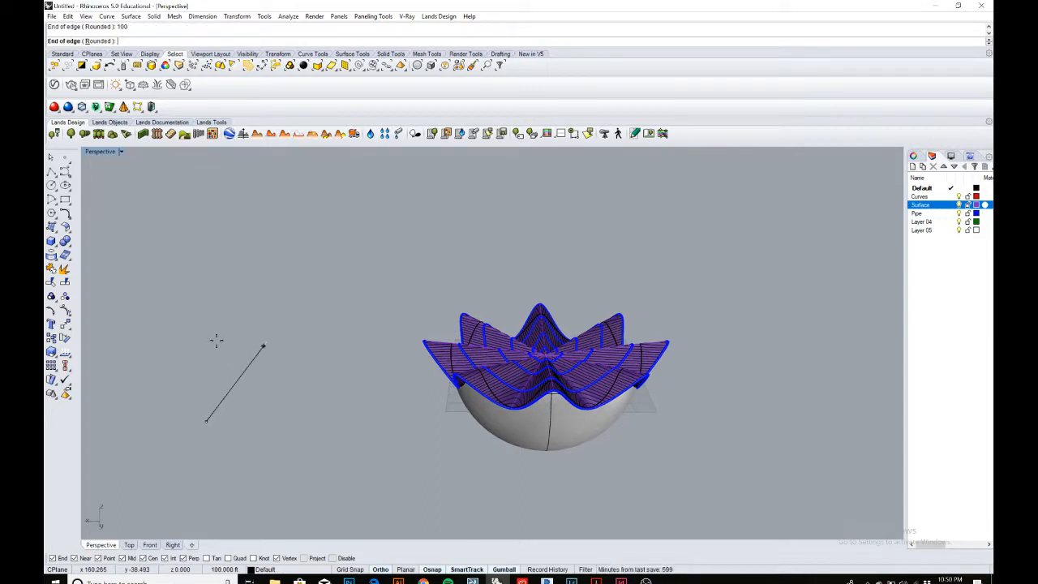
click(215, 341)
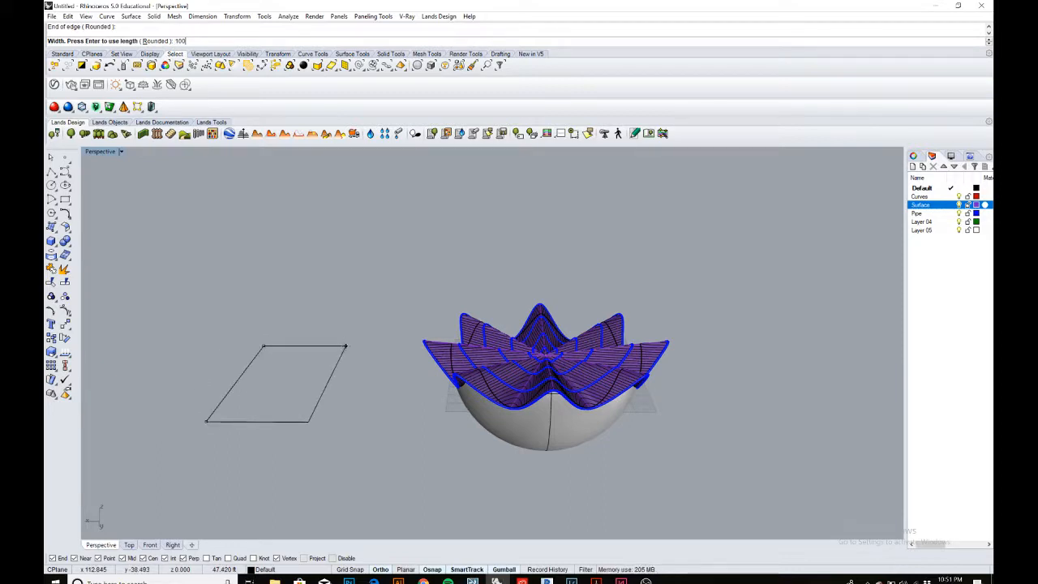
text(100)
key(Return)
key(Return)
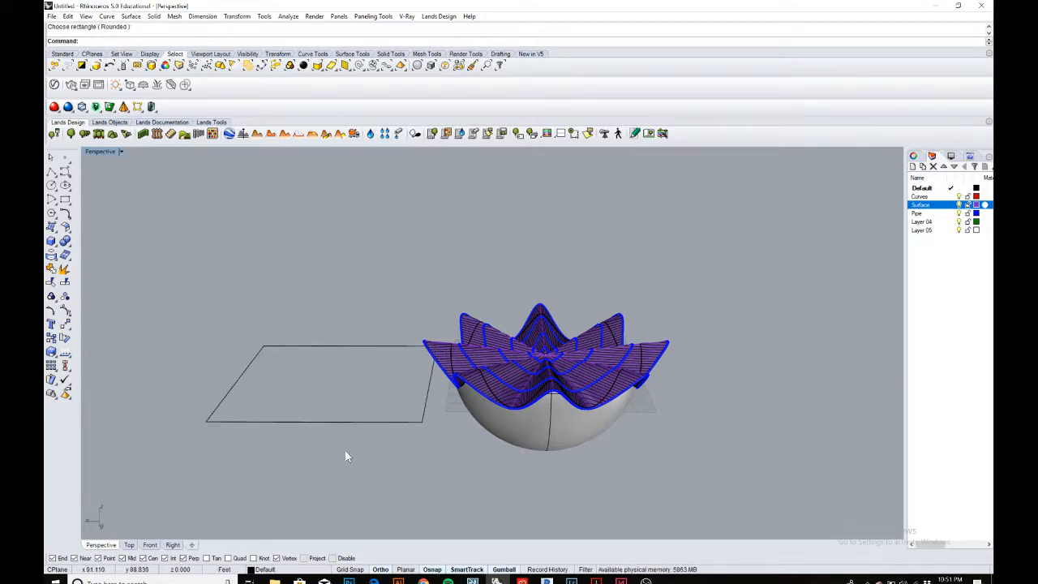
Move the rectangle from its centre to the origin 0,0 so it sits beneath the shell.
click(340, 420)
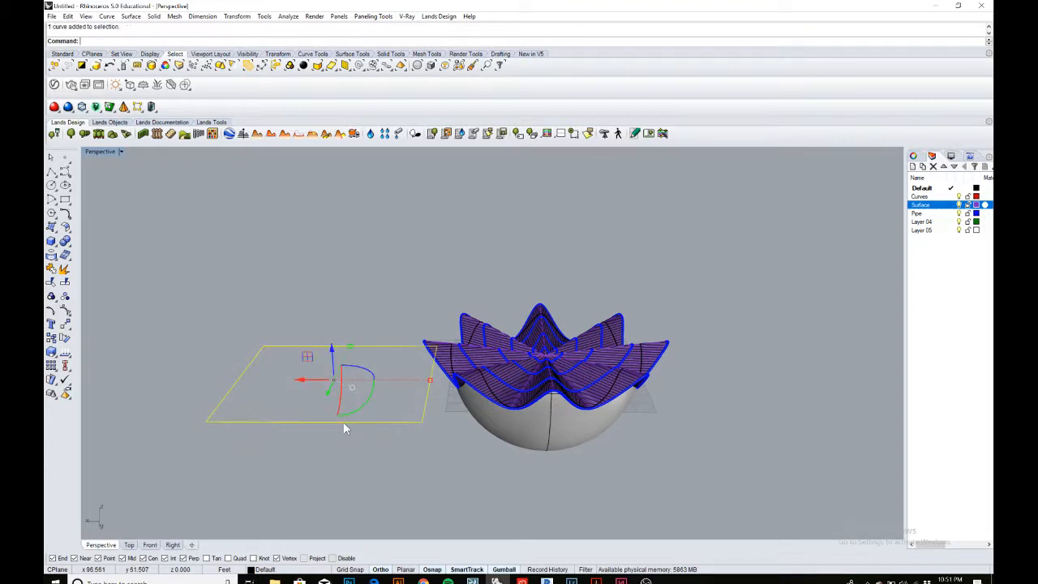
text(m)
key(Return)
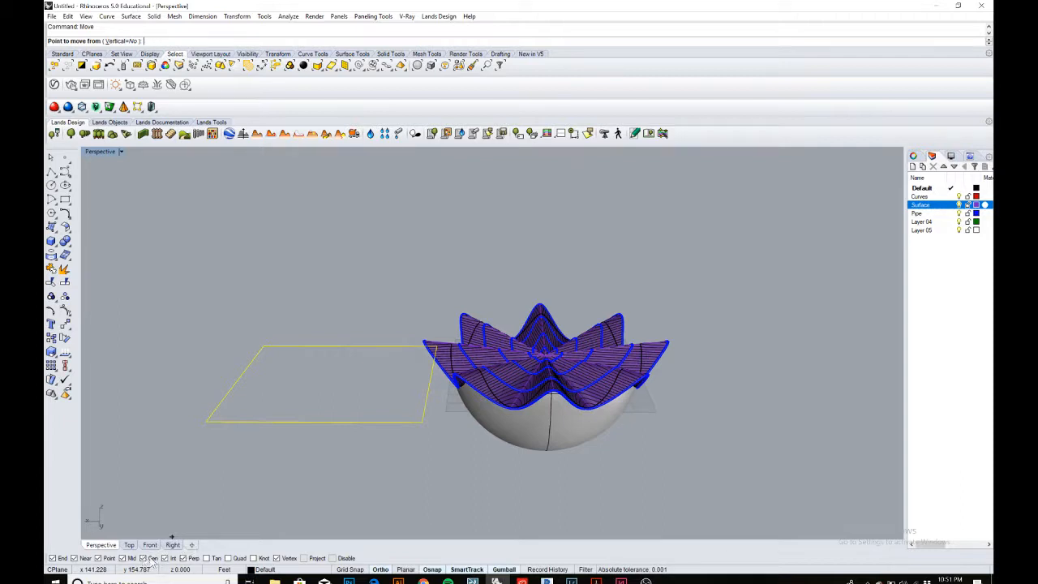
click(341, 416)
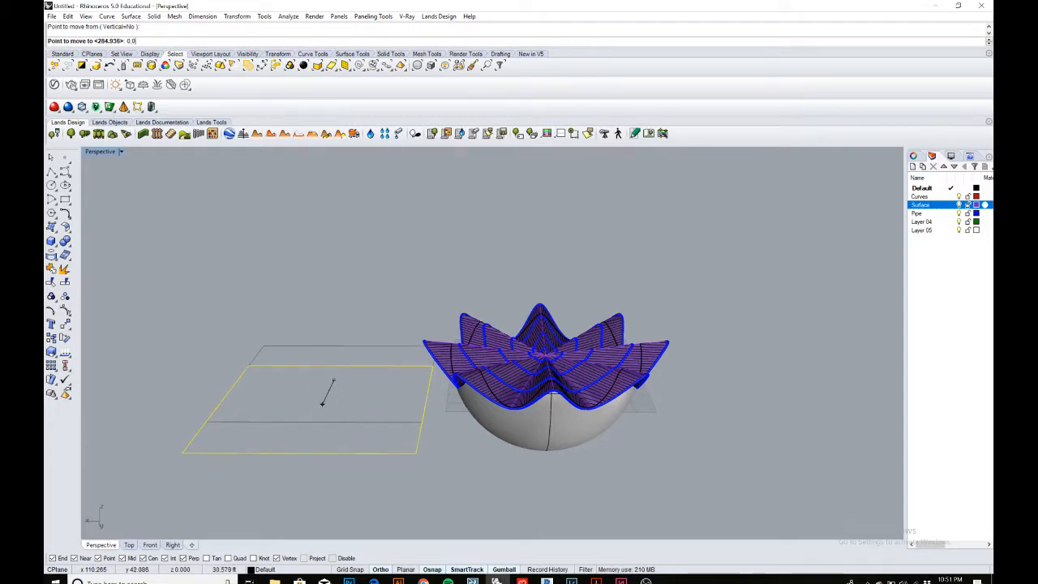
text(0,0)
key(Return)
key(Escape)
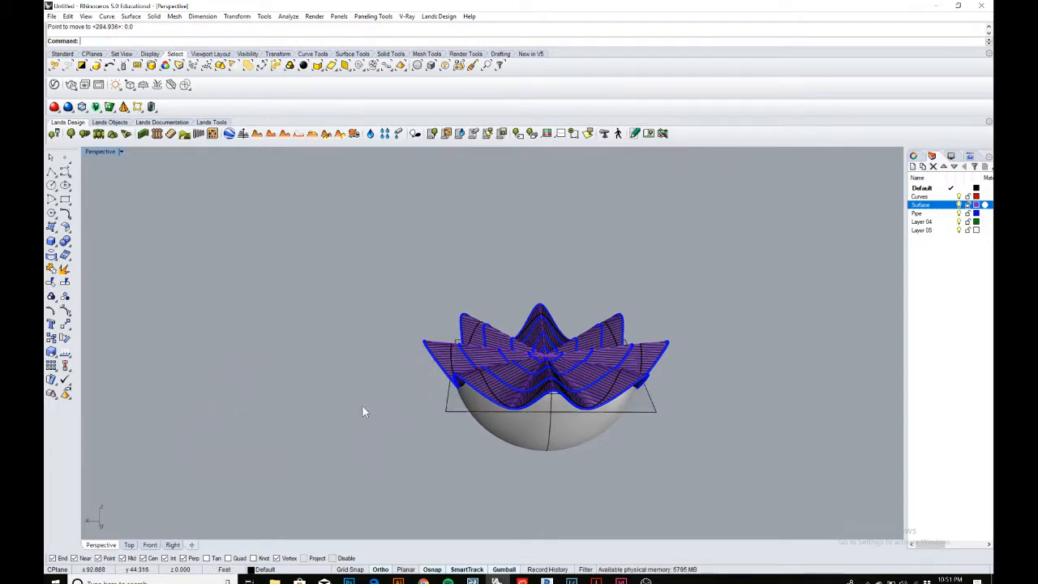
Create a planar surface from the rectangle's four corner points.
right_drag(499, 412, 422, 402)
scroll(422, 403, up, 4)
right_drag(691, 461, 646, 462)
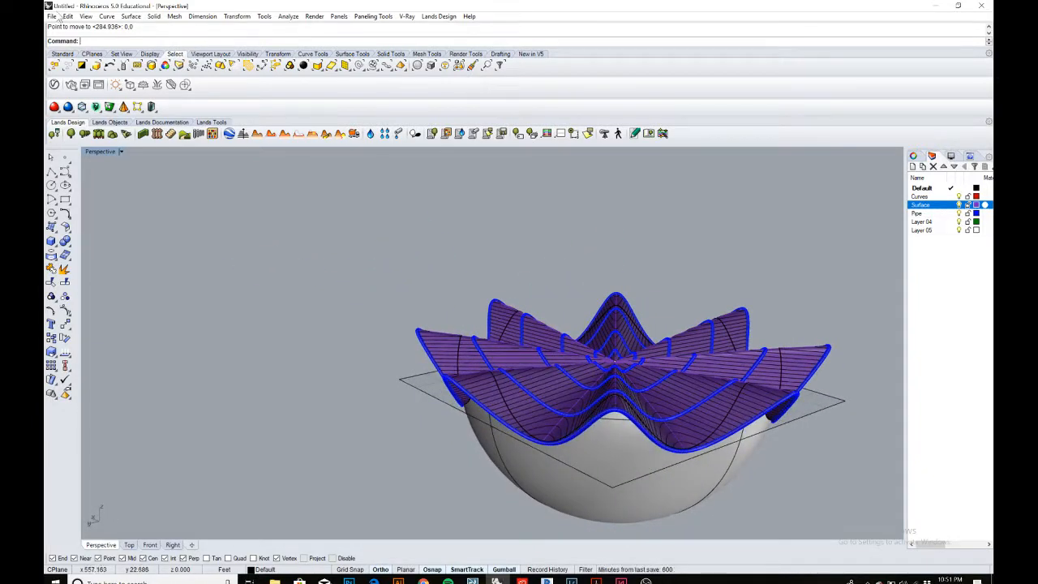
scroll(465, 317, down, 3)
right_drag(471, 324, 494, 373)
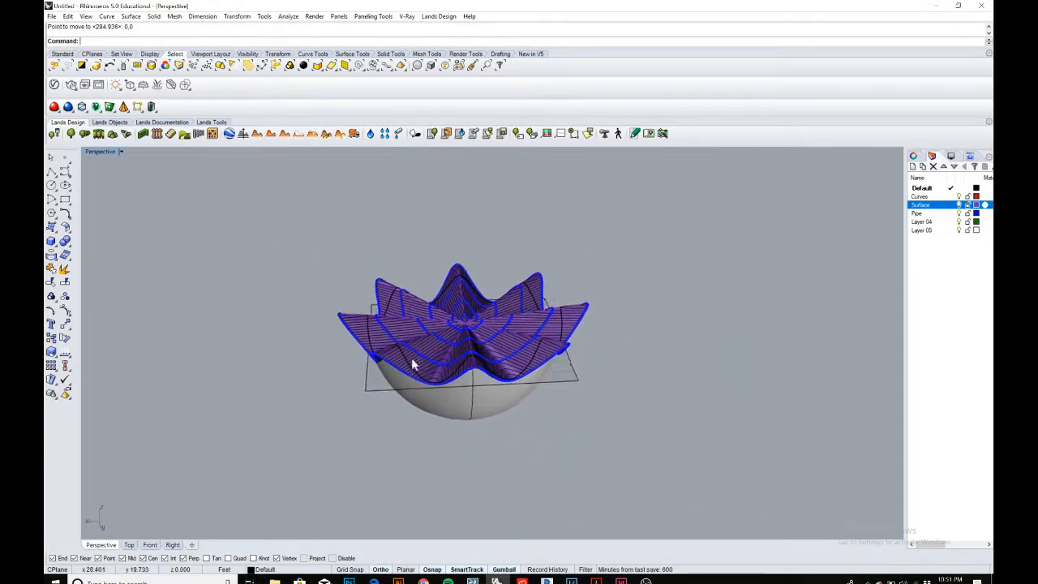
scroll(365, 397, up, 3)
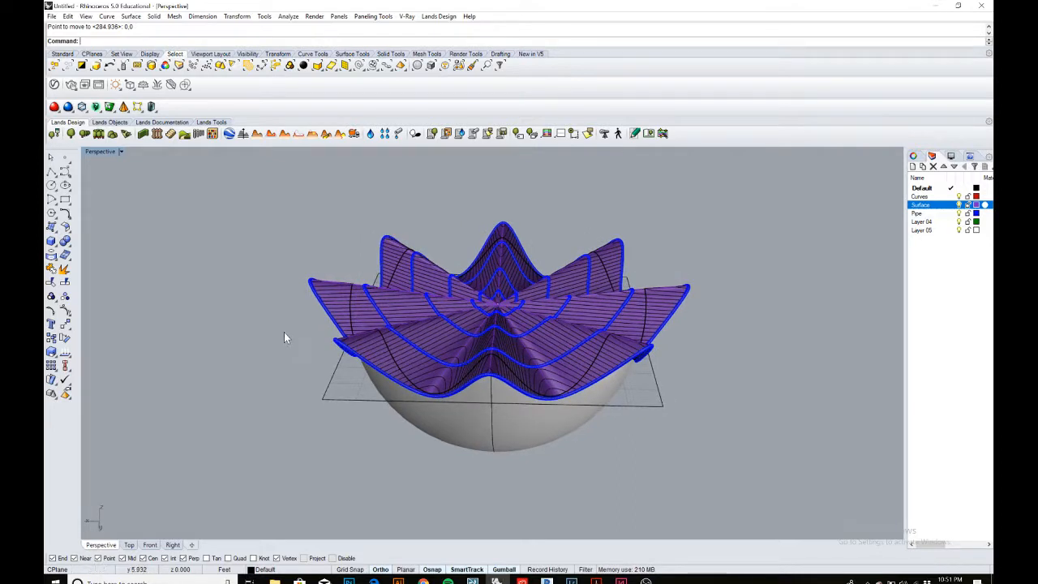
click(51, 227)
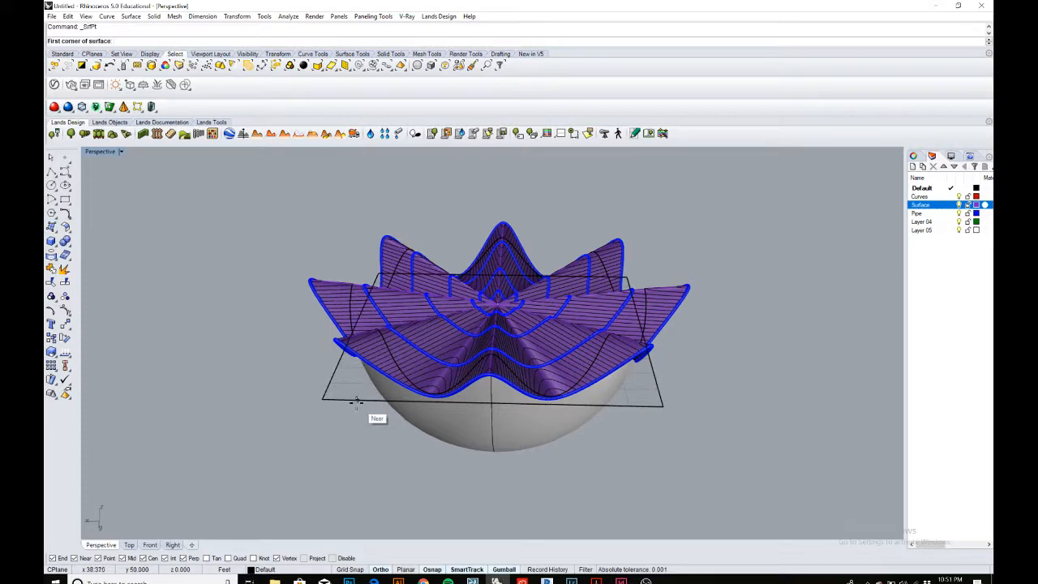
click(325, 399)
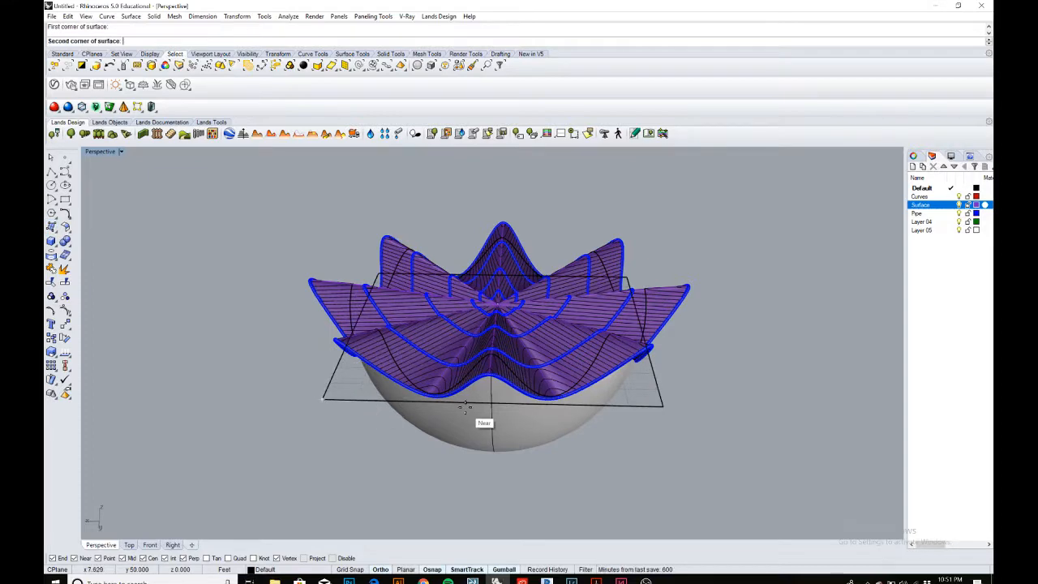
click(663, 405)
right_drag(664, 406, 690, 387)
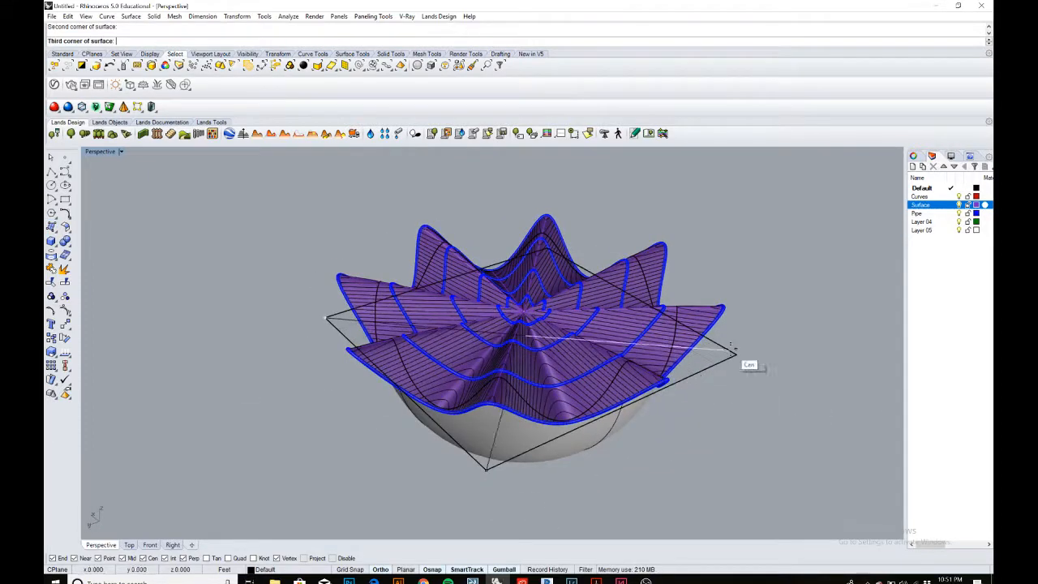
click(736, 354)
right_drag(748, 350, 660, 377)
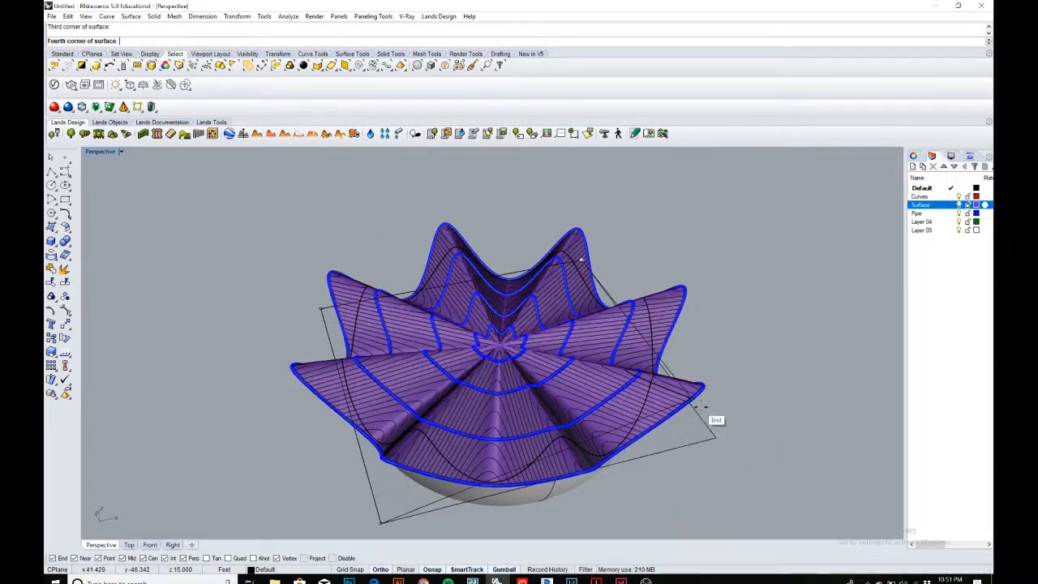
click(714, 441)
right_drag(715, 433, 362, 326)
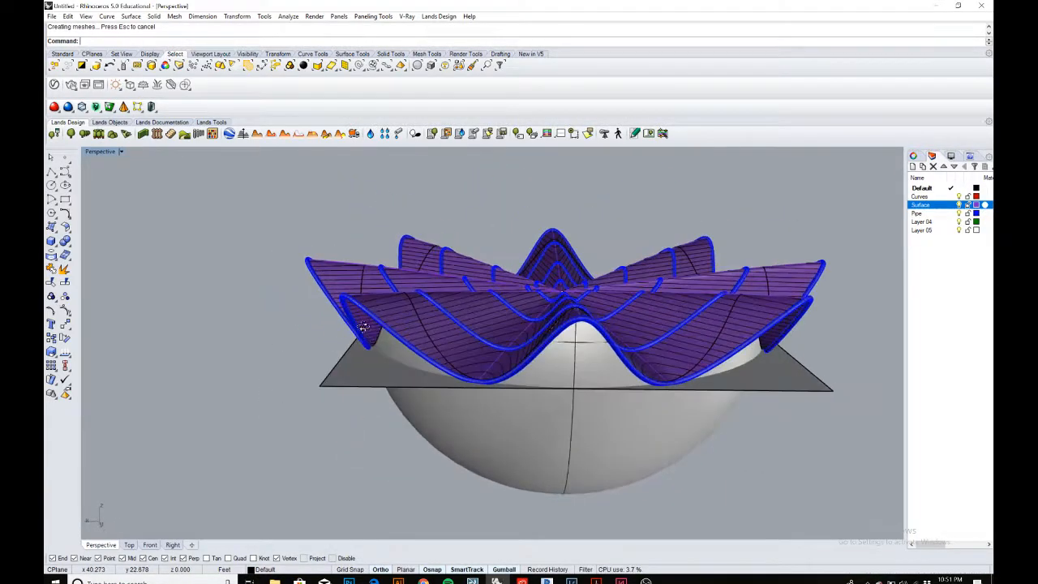
Trim away the lower part of the sphere using the new planar surface as the cutting object.
click(363, 370)
click(299, 369)
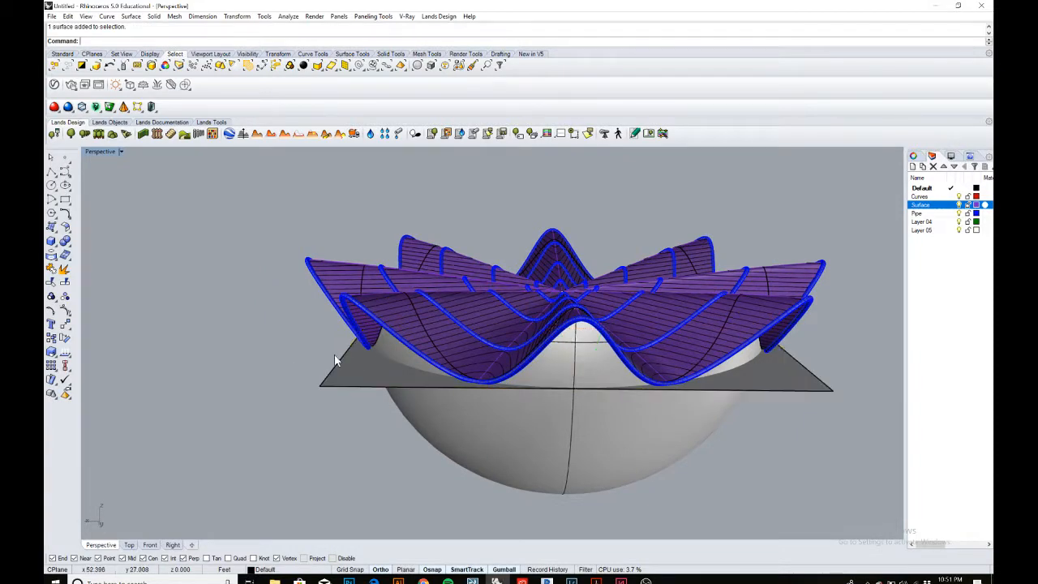
right_drag(336, 361, 358, 364)
scroll(357, 364, up, 2)
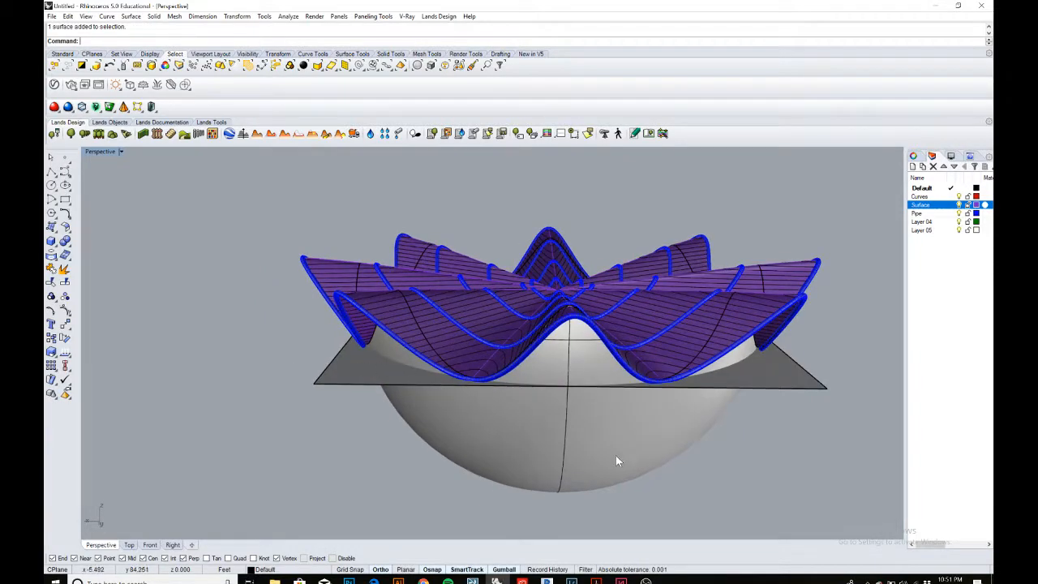
scroll(483, 429, up, 4)
right_drag(483, 430, 464, 426)
shift+right_drag(362, 371, 430, 348)
scroll(400, 345, down, 4)
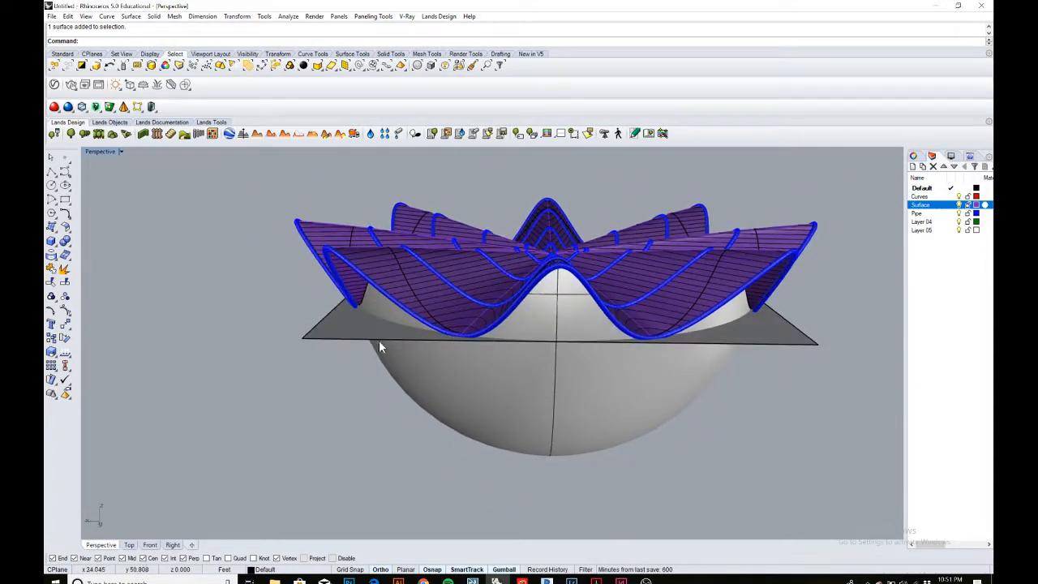
click(340, 320)
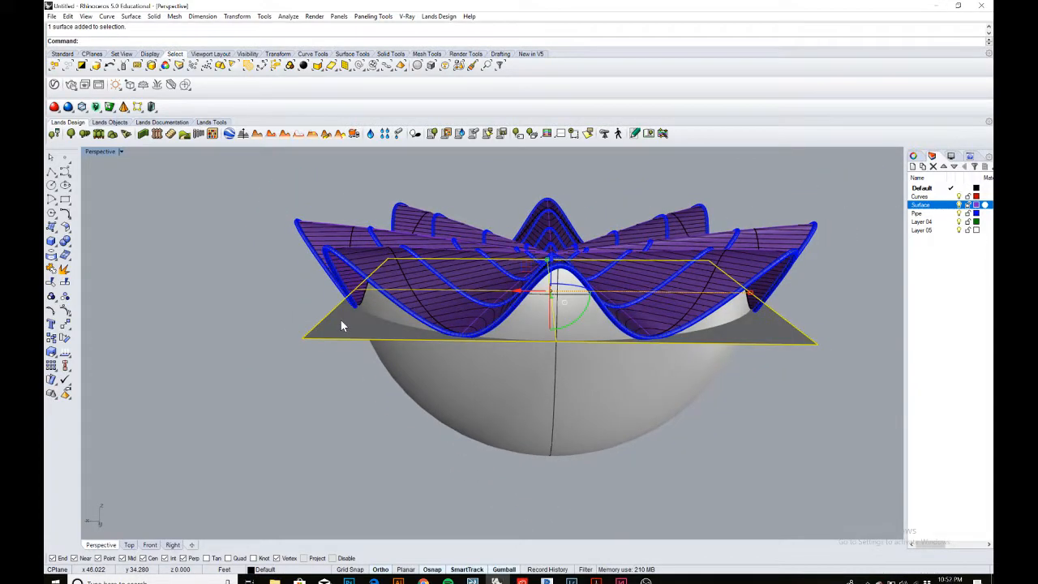
text(tr)
key(Return)
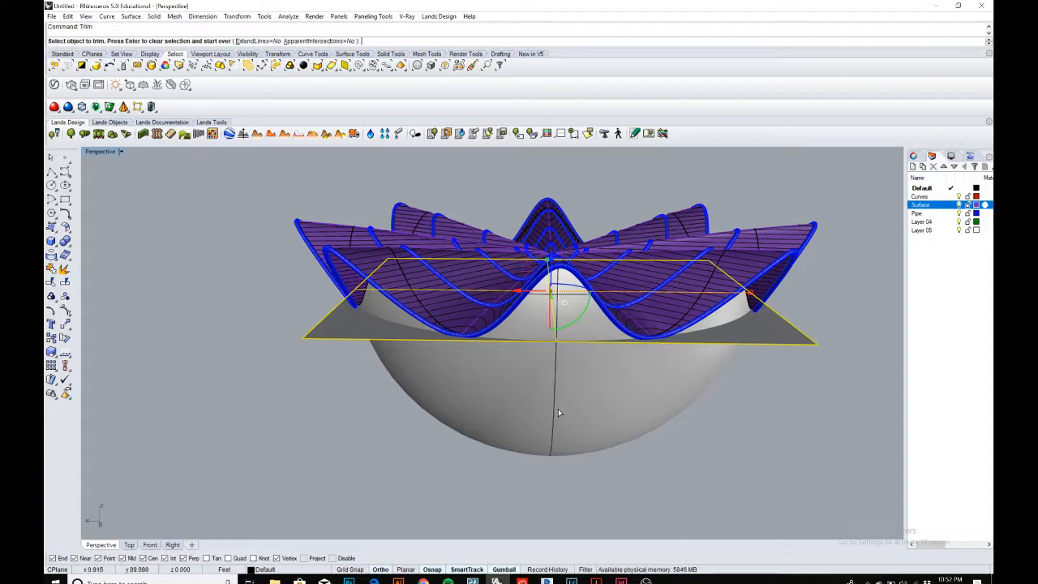
right_drag(562, 418, 591, 418)
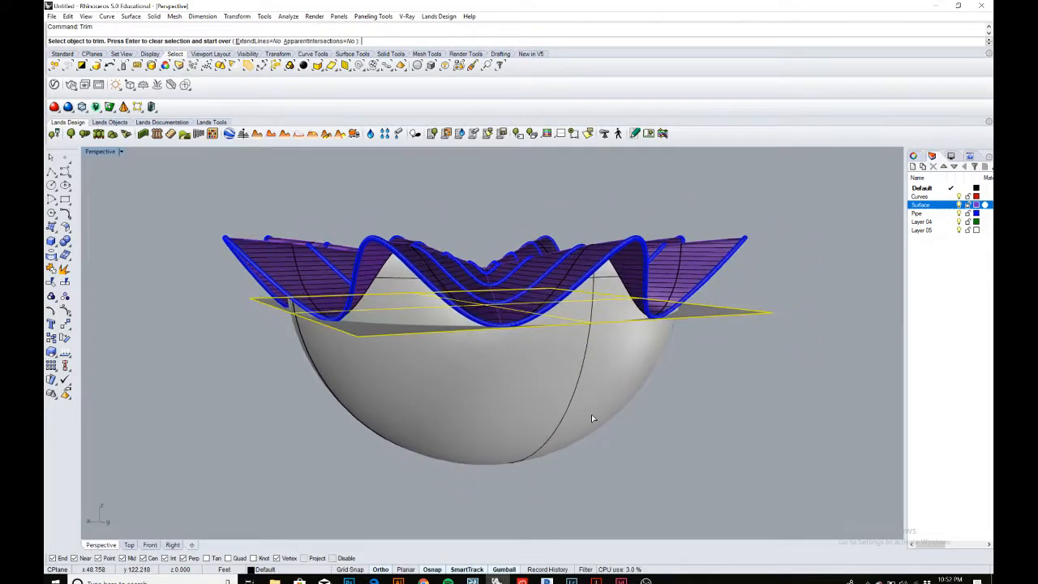
click(591, 418)
key(Return)
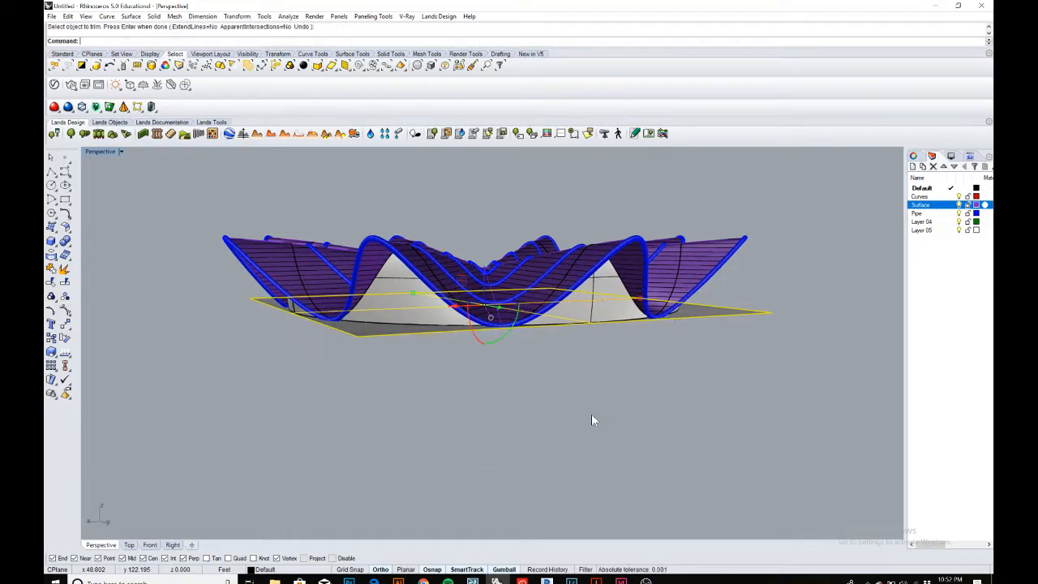
Rename Layer 04 as Dome.
scroll(610, 372, down, 2)
right_drag(609, 377, 570, 332)
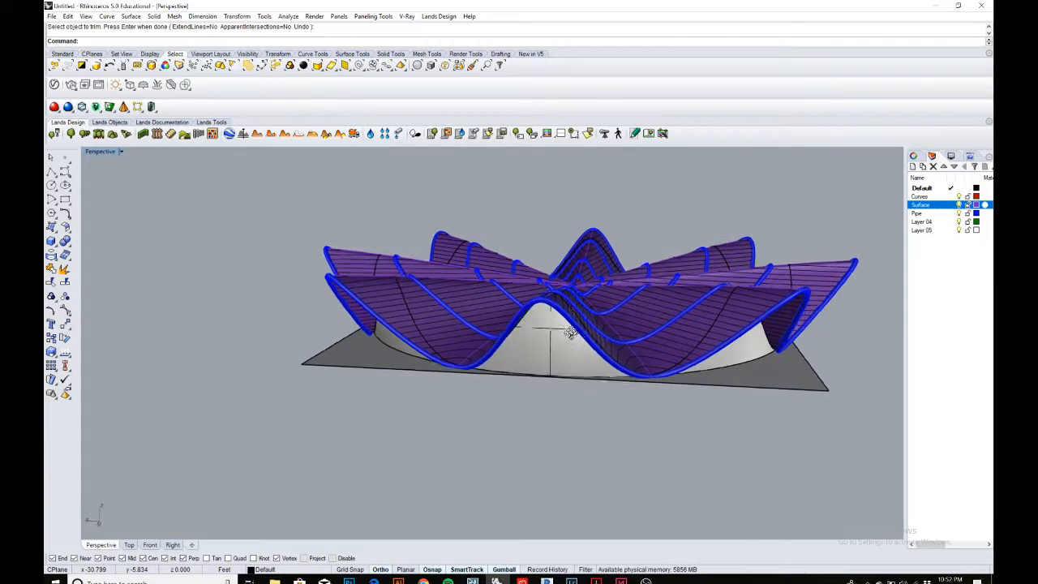
click(921, 222)
click(922, 223)
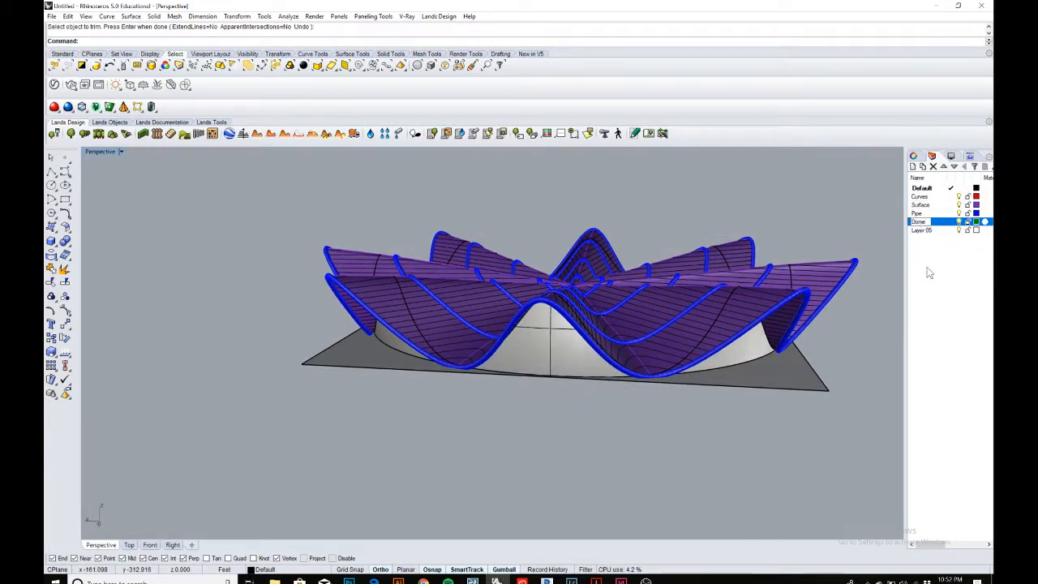
key(Return)
Move the trimmed sphere piece onto the Dome layer.
click(743, 341)
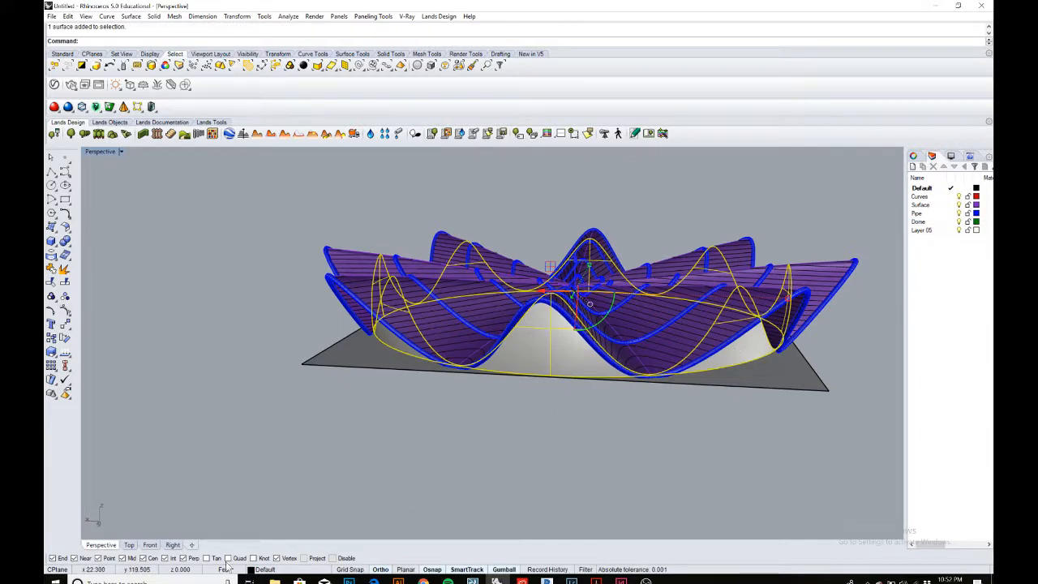
click(263, 570)
click(271, 542)
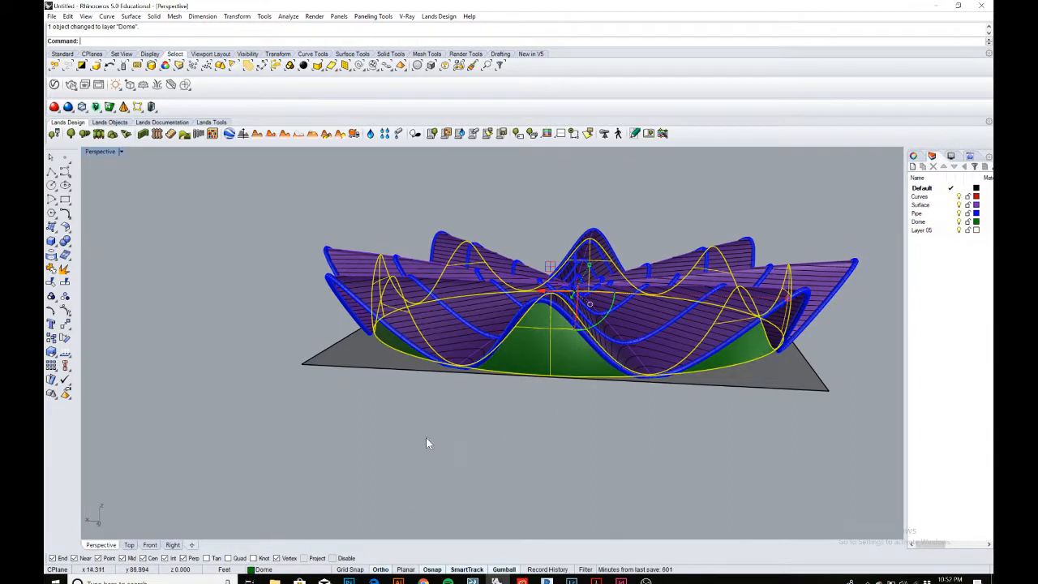
Switch to the browser and review the Week 4 assignment PDF requirements.
click(426, 439)
scroll(496, 283, down, 2)
right_drag(489, 341, 519, 331)
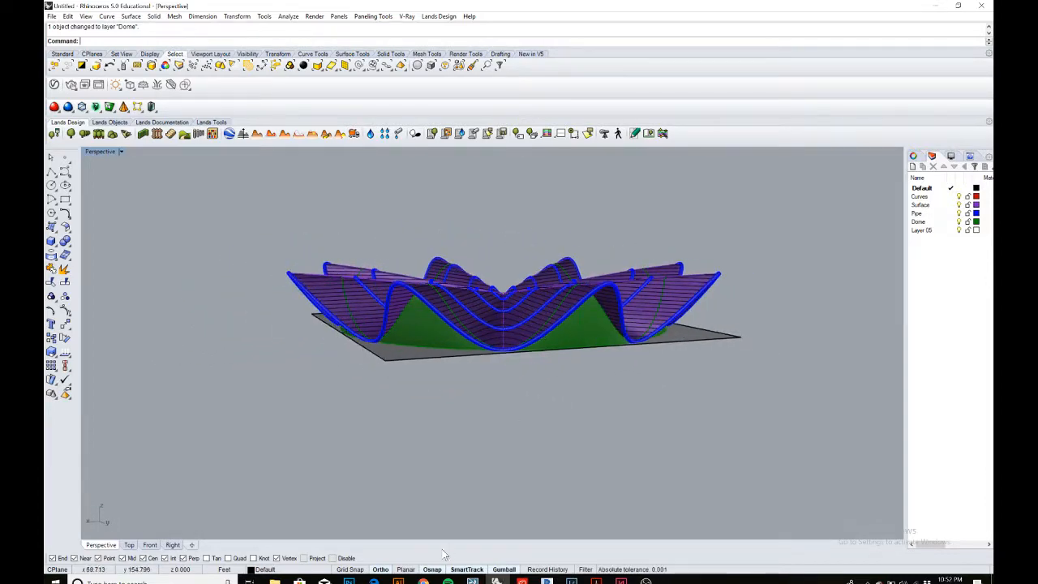
click(375, 581)
scroll(462, 256, down, 3)
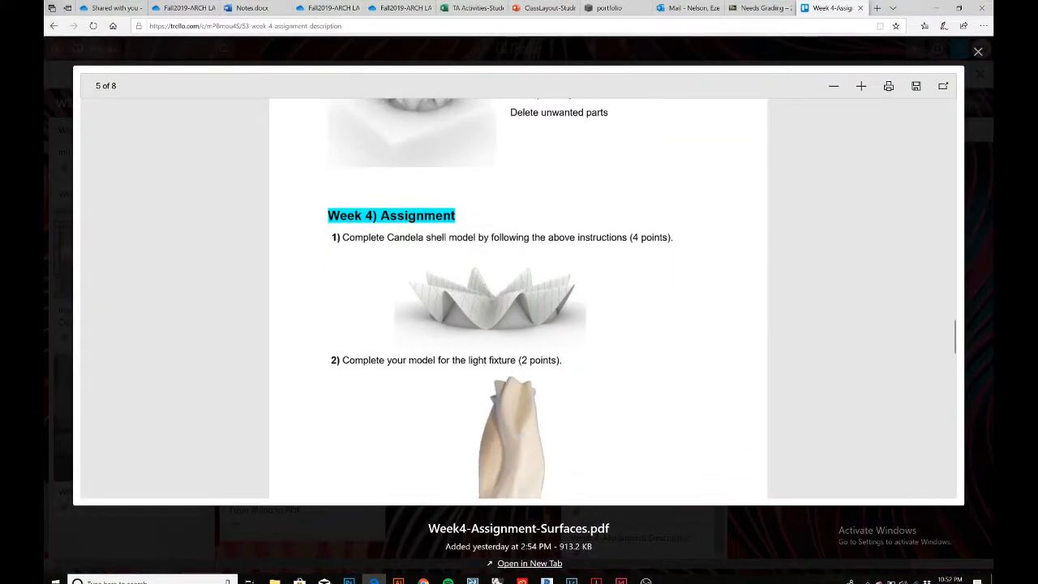
scroll(462, 256, down, 3)
scroll(462, 256, up, 7)
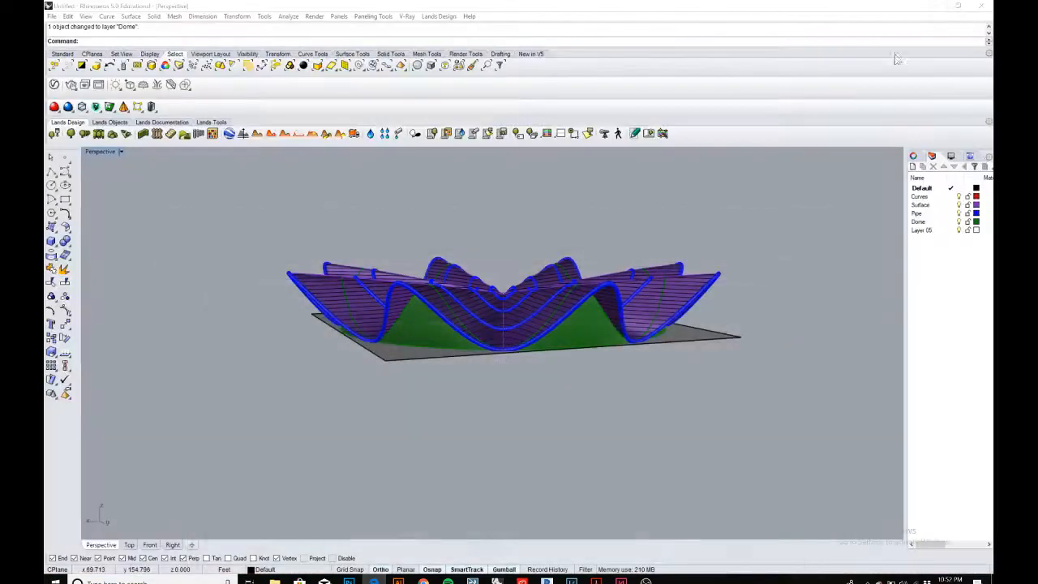
click(936, 8)
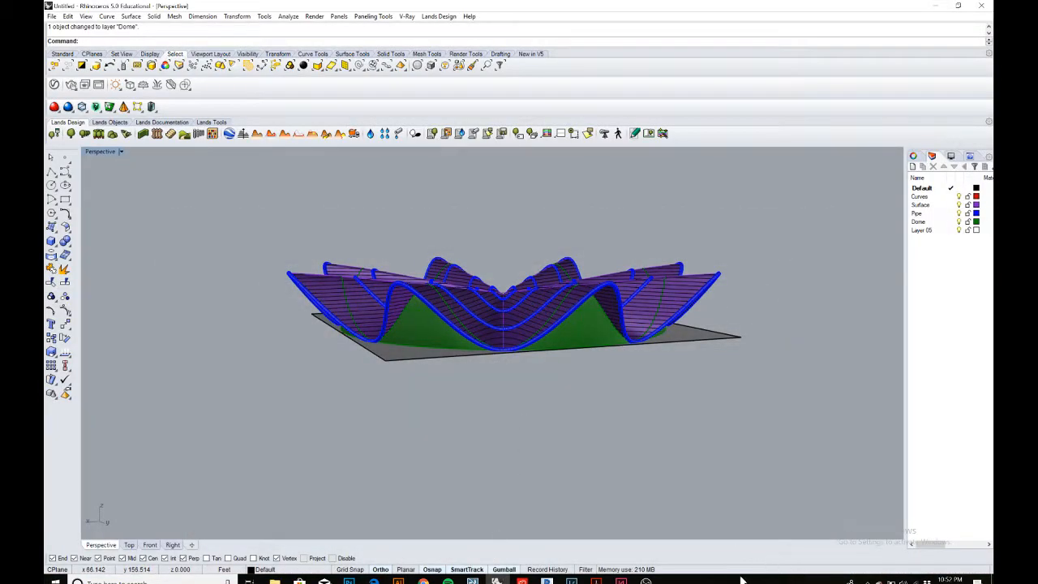
click(646, 581)
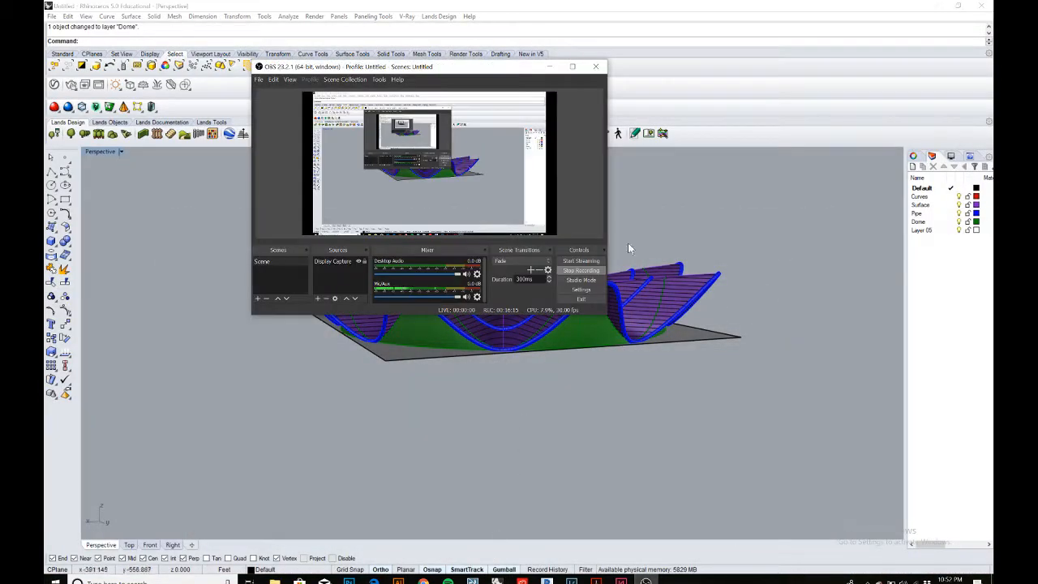